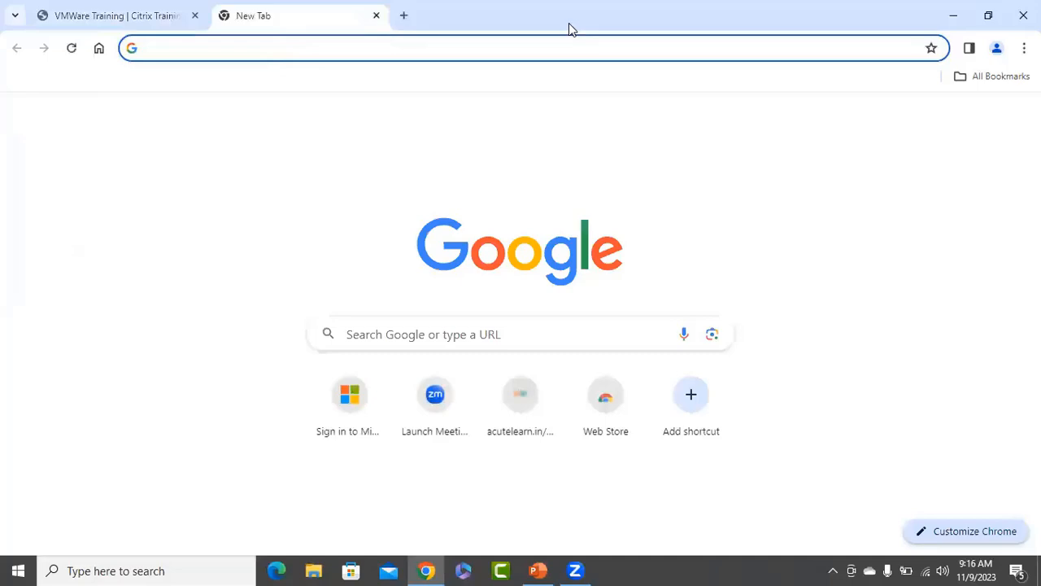
Load the Azure portal from the browser address bar and sign in with the existing account.
left_click(953, 15)
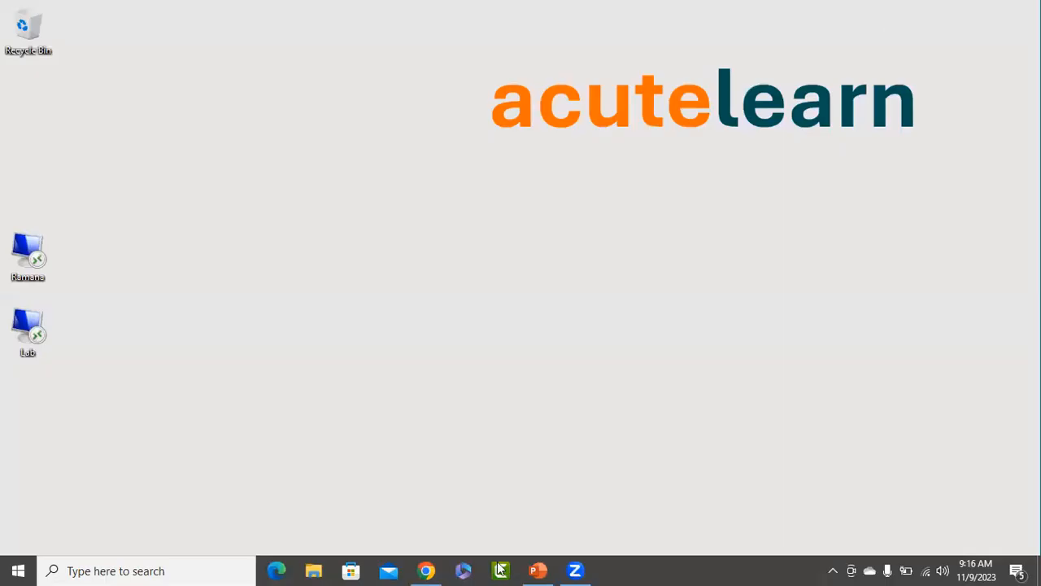
left_click(426, 570)
left_click(220, 51)
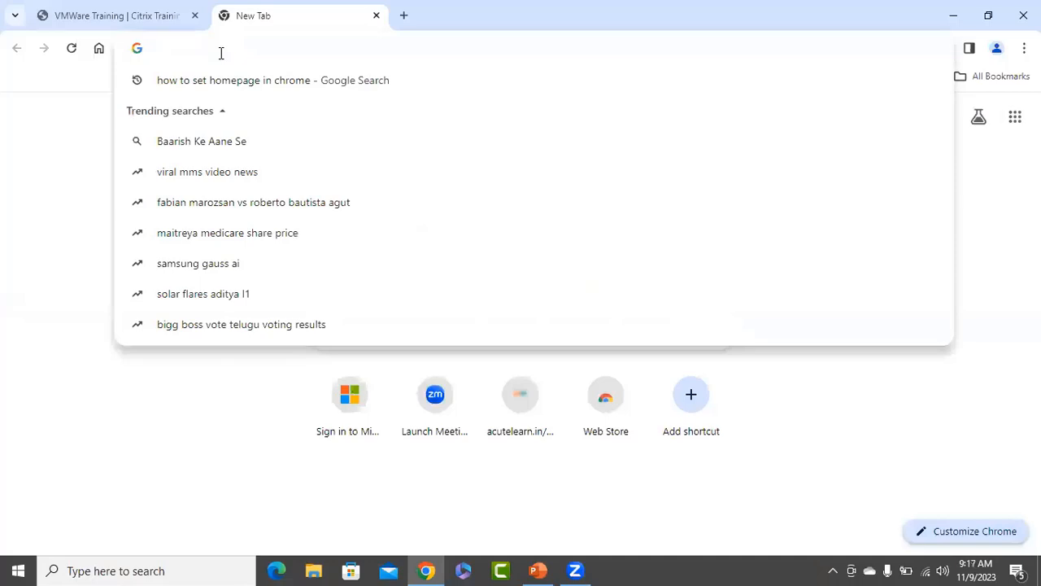
type("portal.")
key("Return")
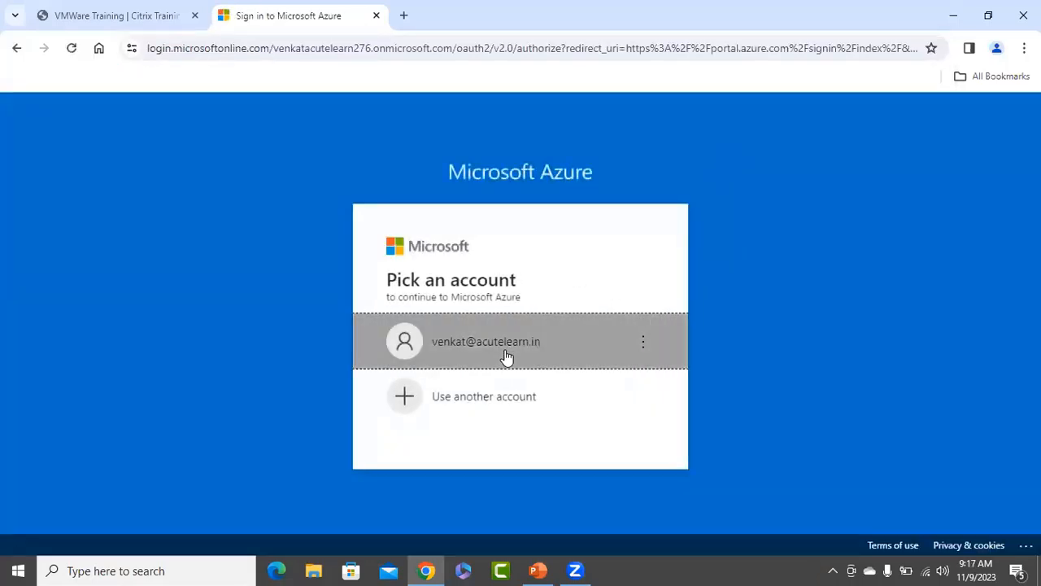
left_click(506, 358)
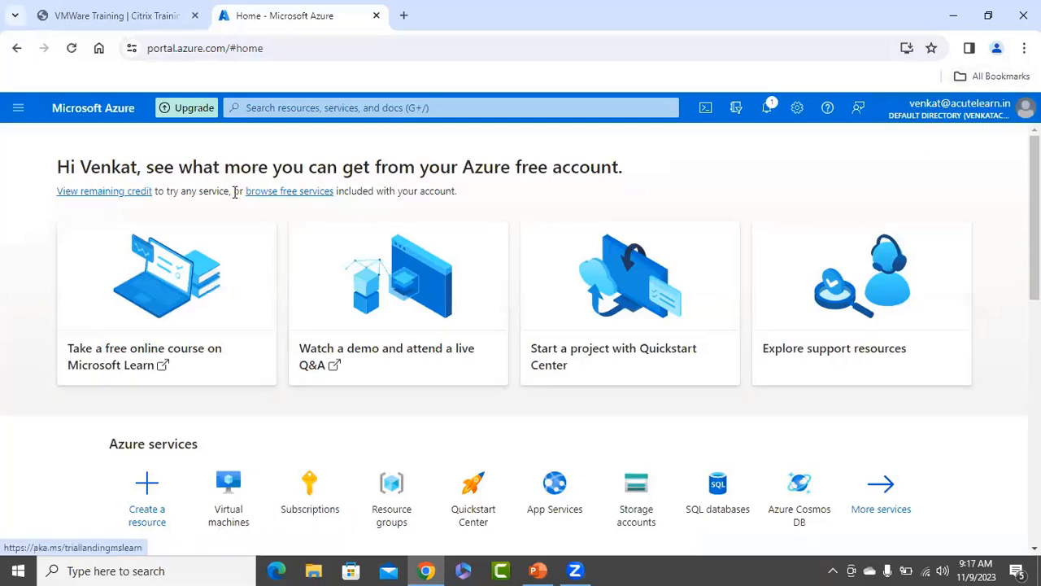
Start a new resource group named RG-WebApps in the (Asia Pacific) Central India region.
left_click(395, 529)
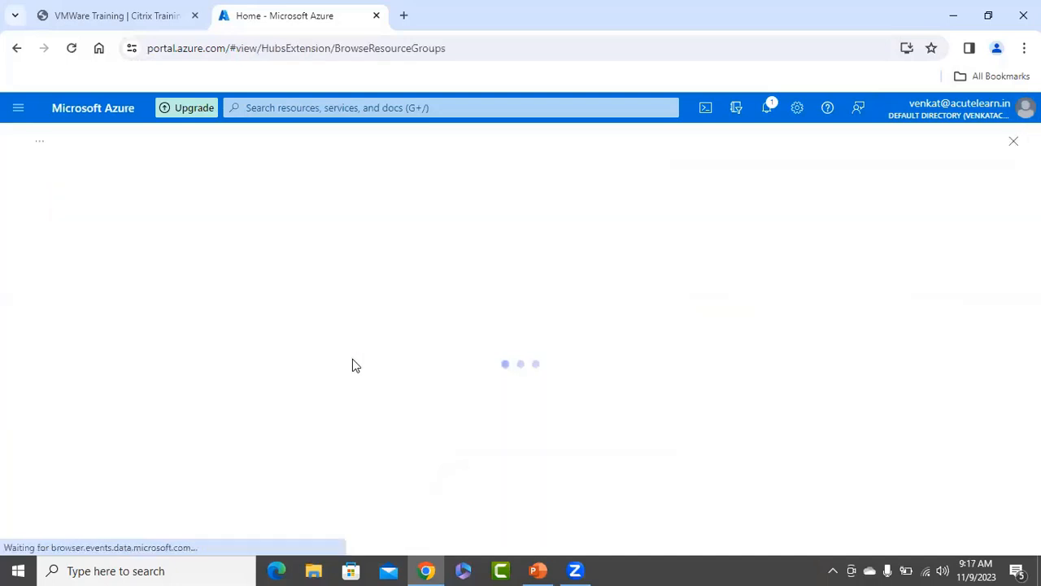
left_click(46, 210)
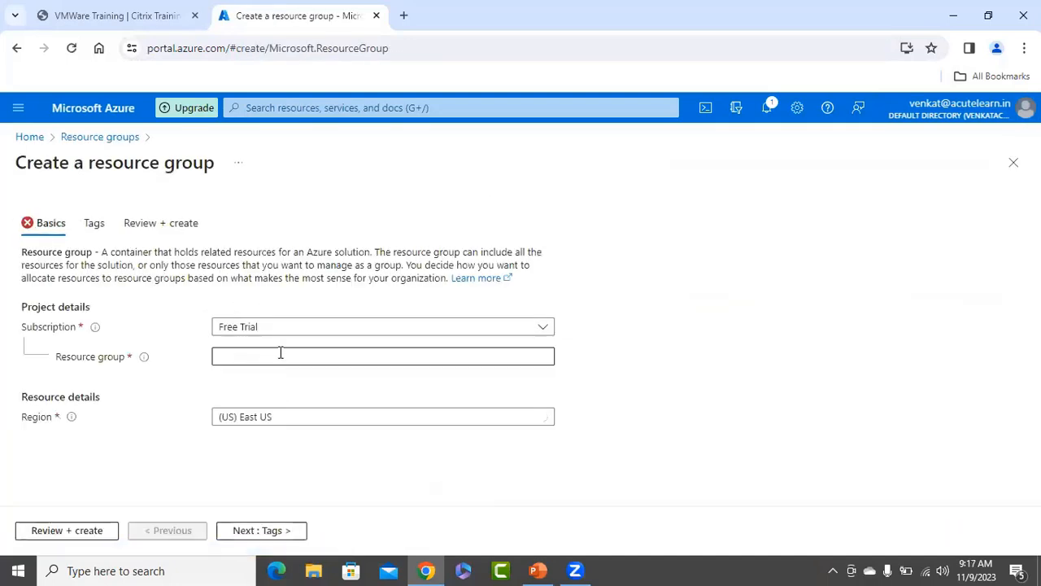
left_click(280, 354)
type("RG-")
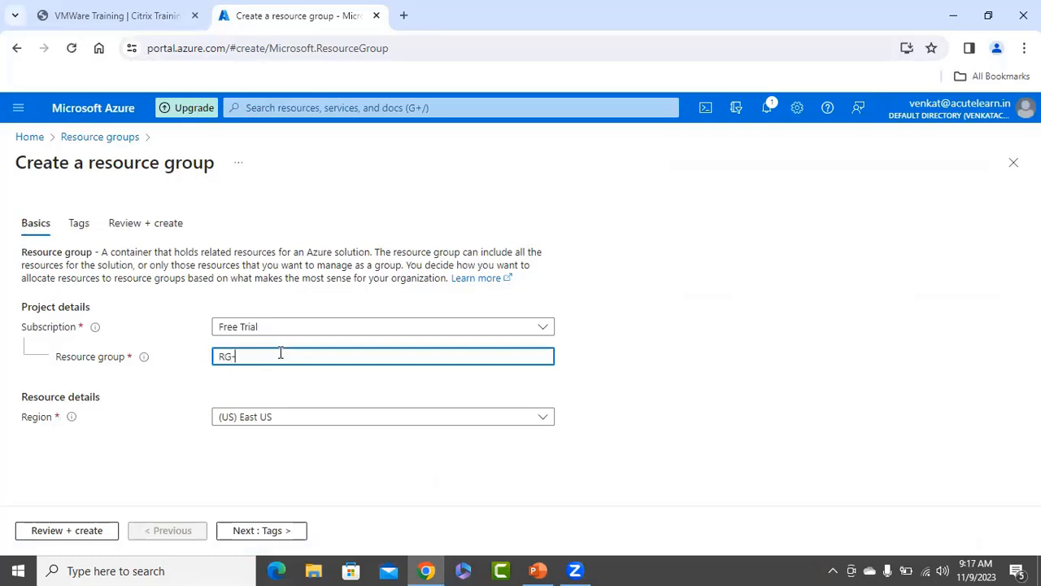
type("WebApps")
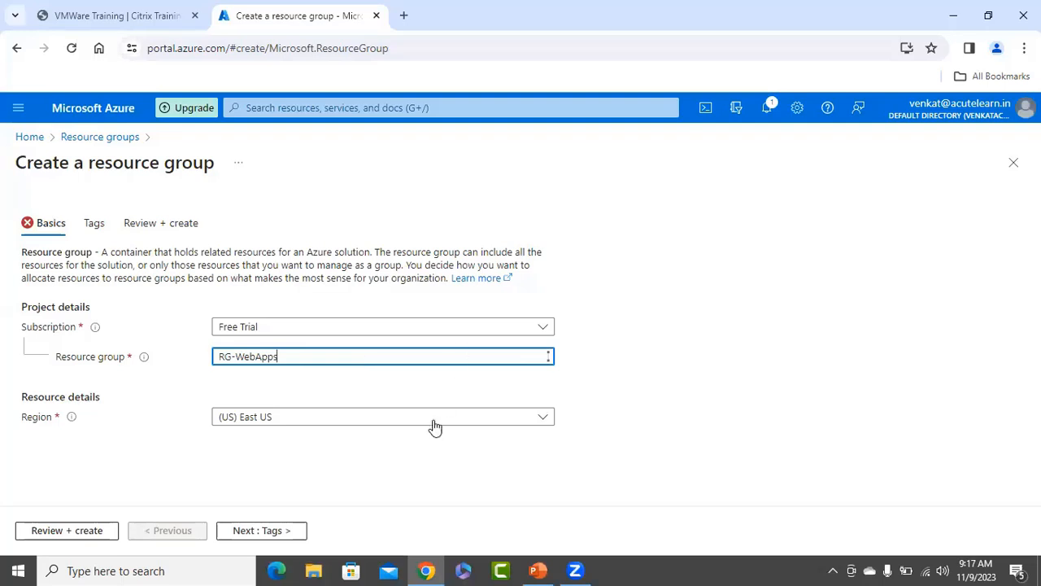
left_click(516, 418)
type("centr")
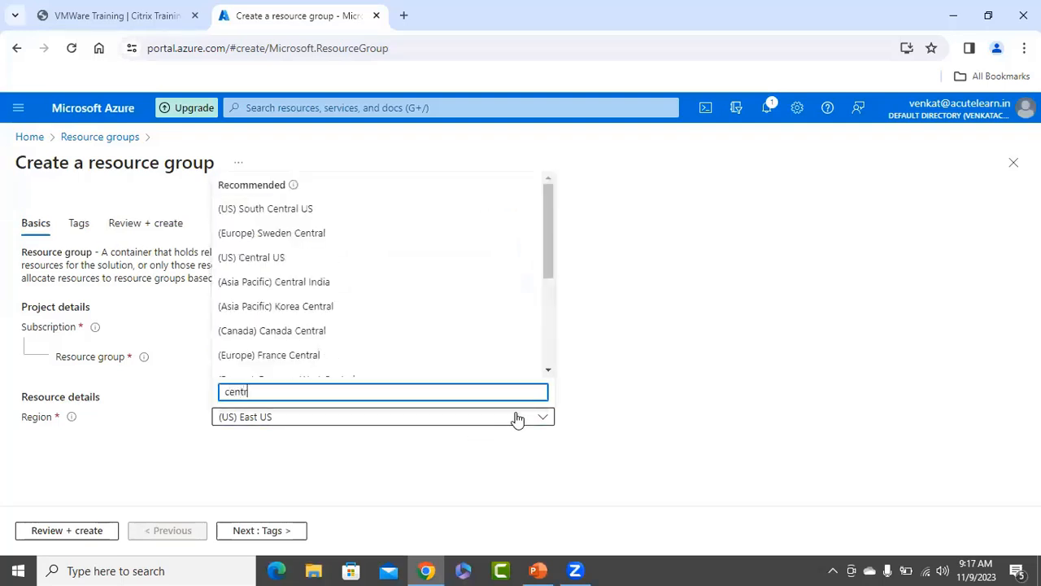
left_click(295, 283)
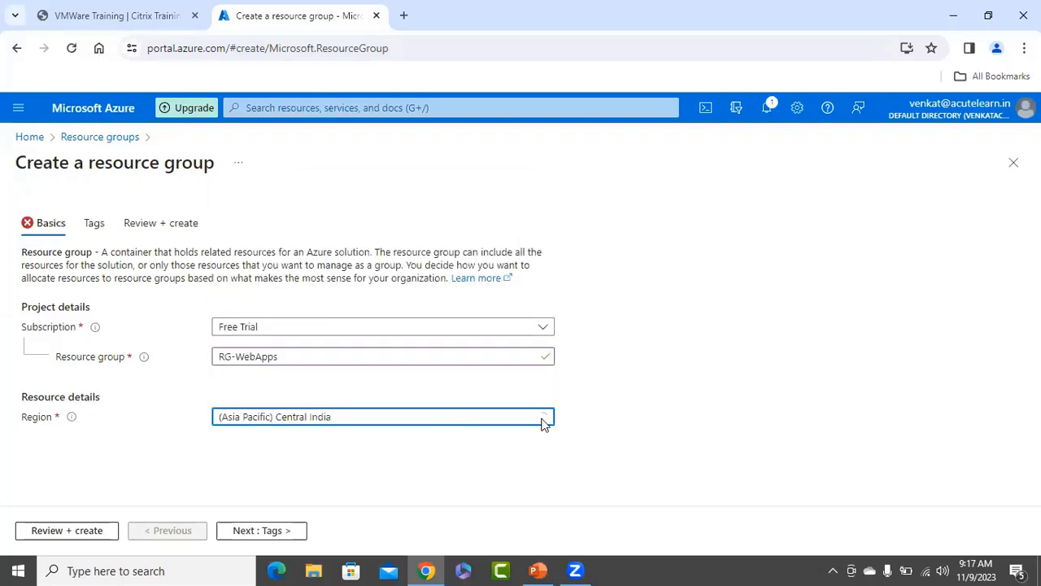
Pass through Tags and Review + create, then create the RG-WebApps resource group.
left_click(297, 531)
left_click(301, 532)
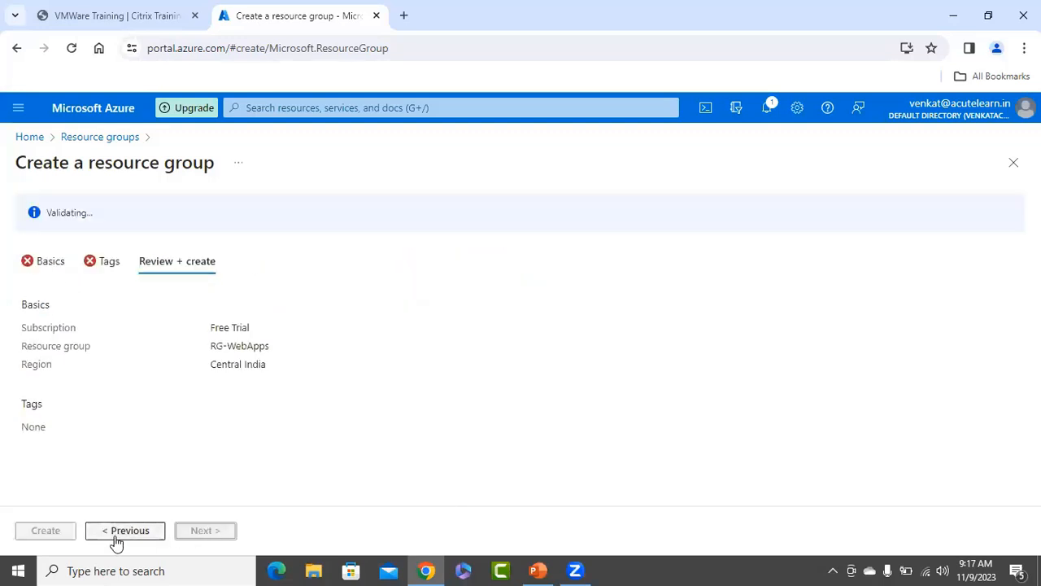
left_click(45, 532)
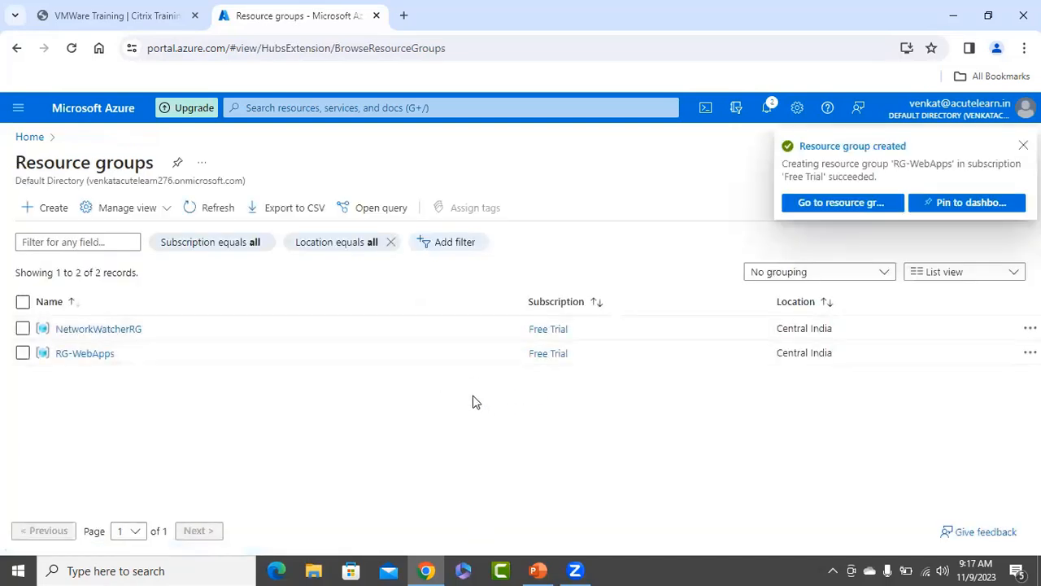
key("g")
key("slash")
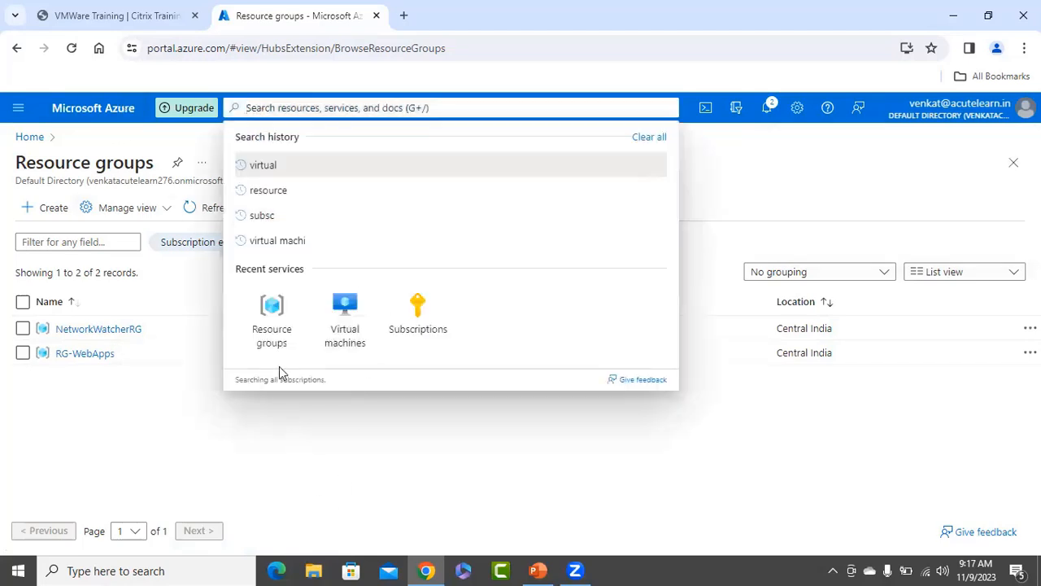
Start creating a new Azure virtual machine from the Virtual machines page.
left_click(345, 334)
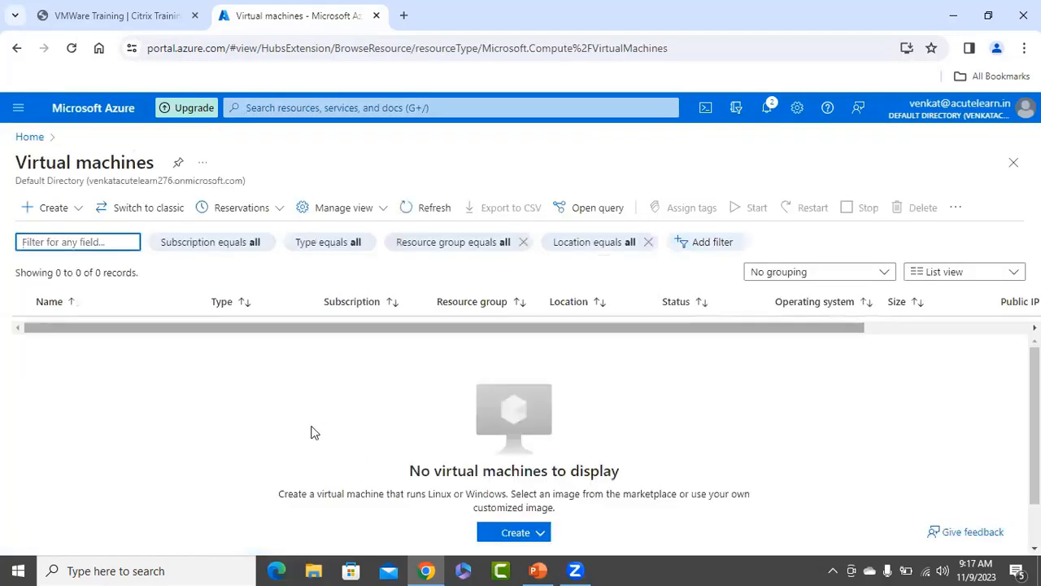
left_click(530, 534)
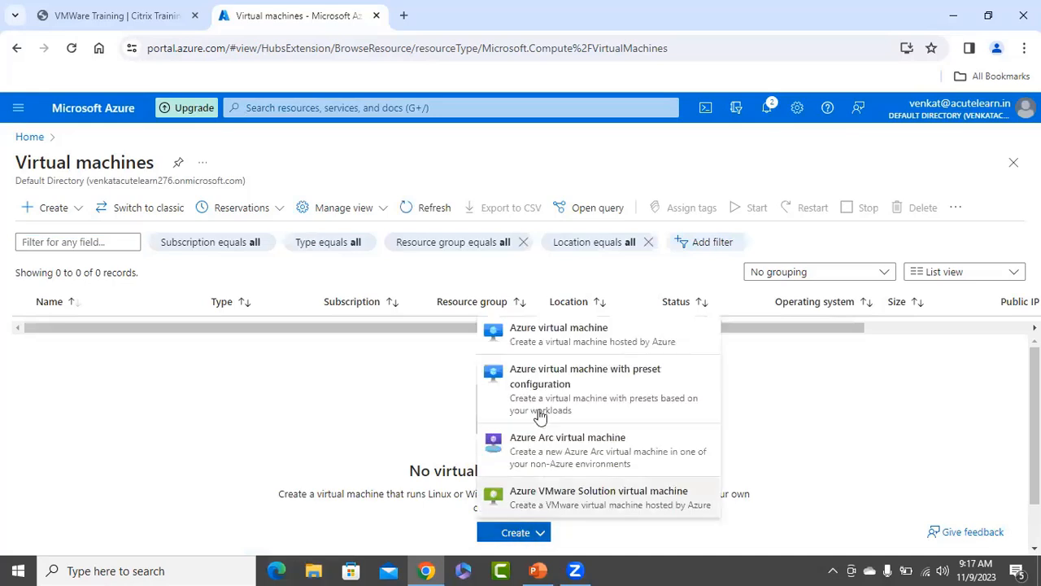
left_click(572, 340)
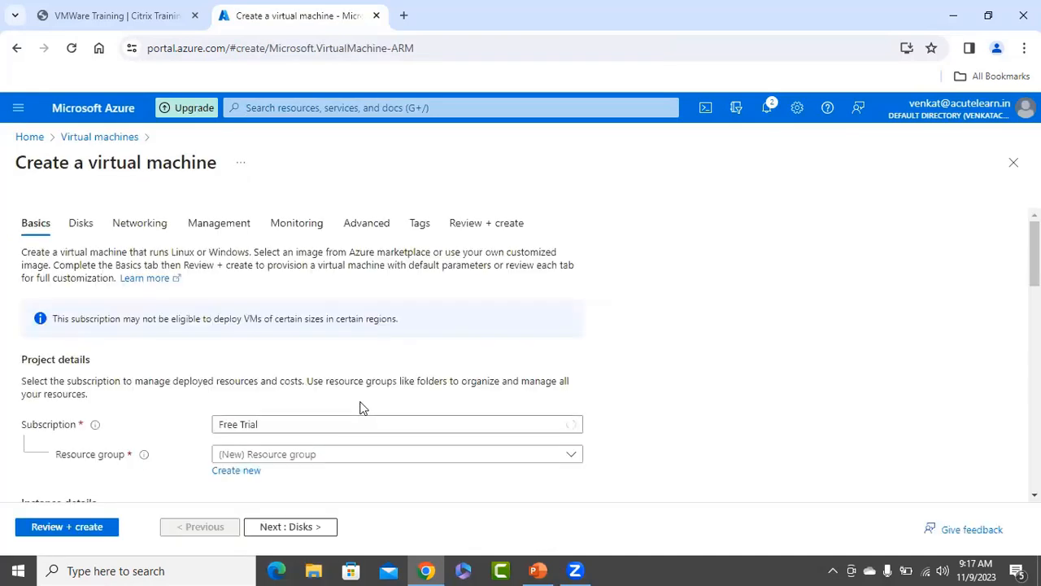
Place the VM in the existing RG-WebApps resource group and name it webapp1.
left_click(383, 460)
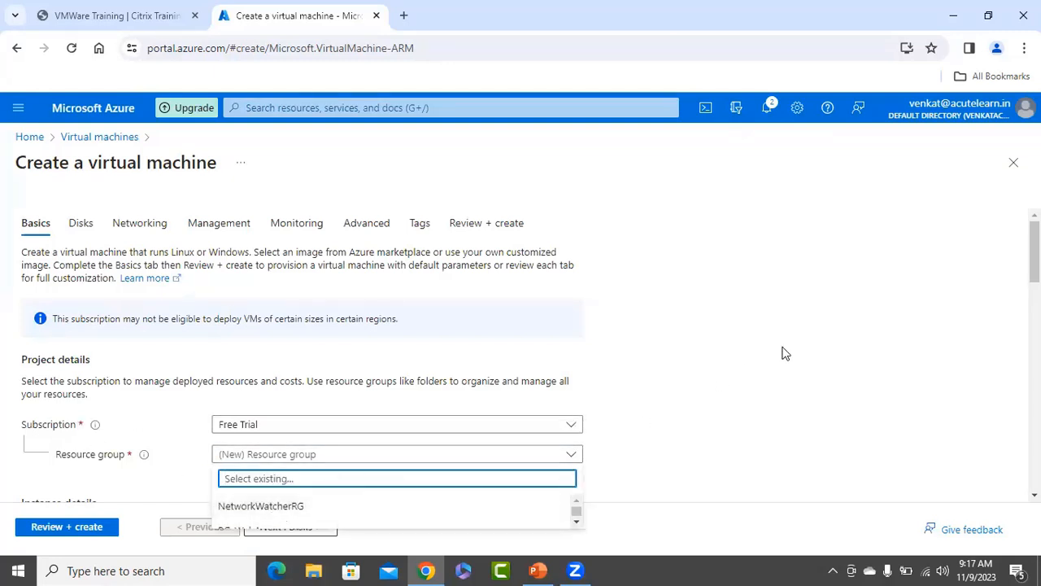
scroll(135, 298, "down", 2)
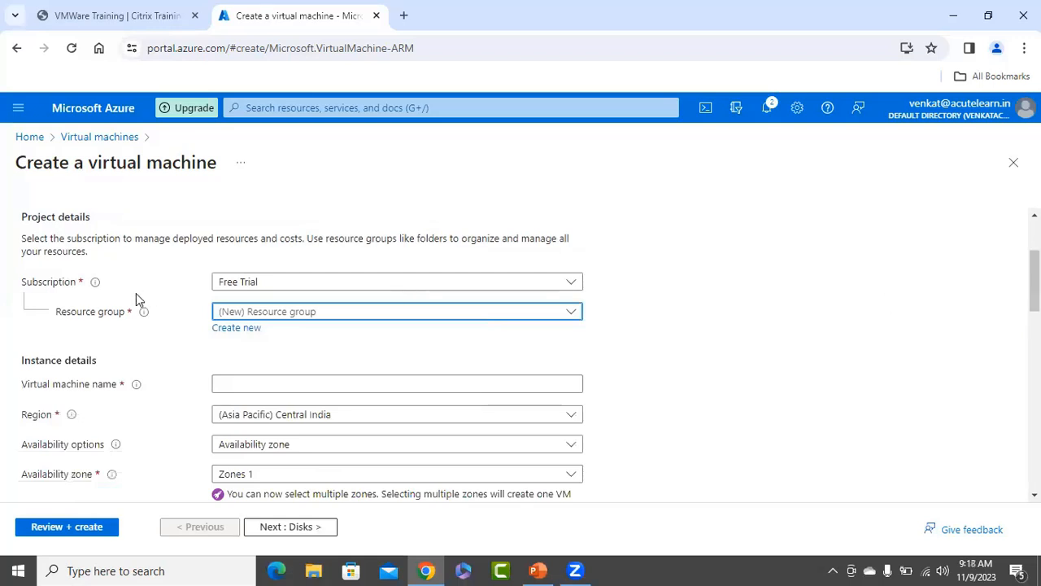
left_click(232, 328)
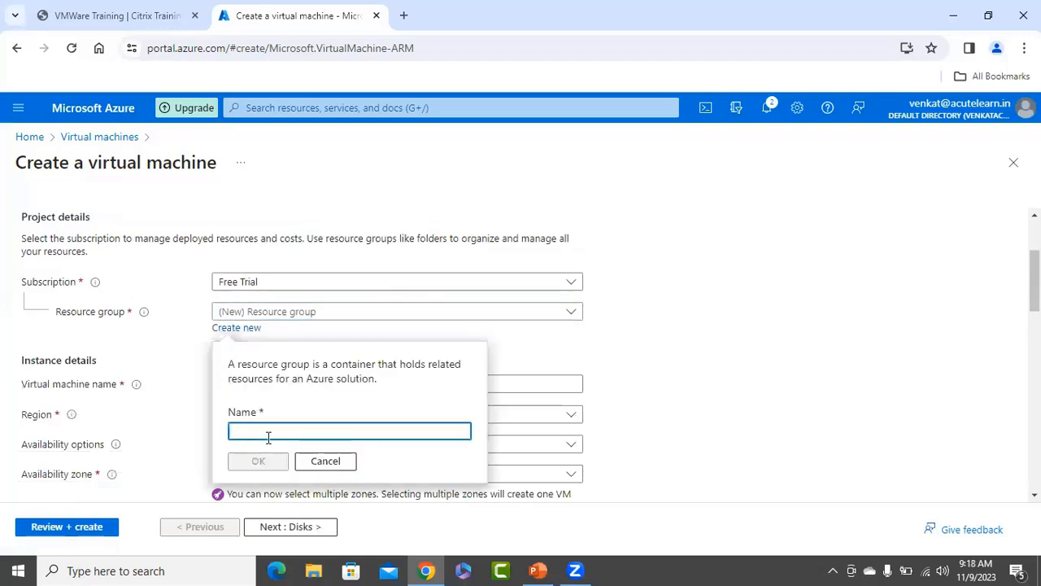
left_click(309, 461)
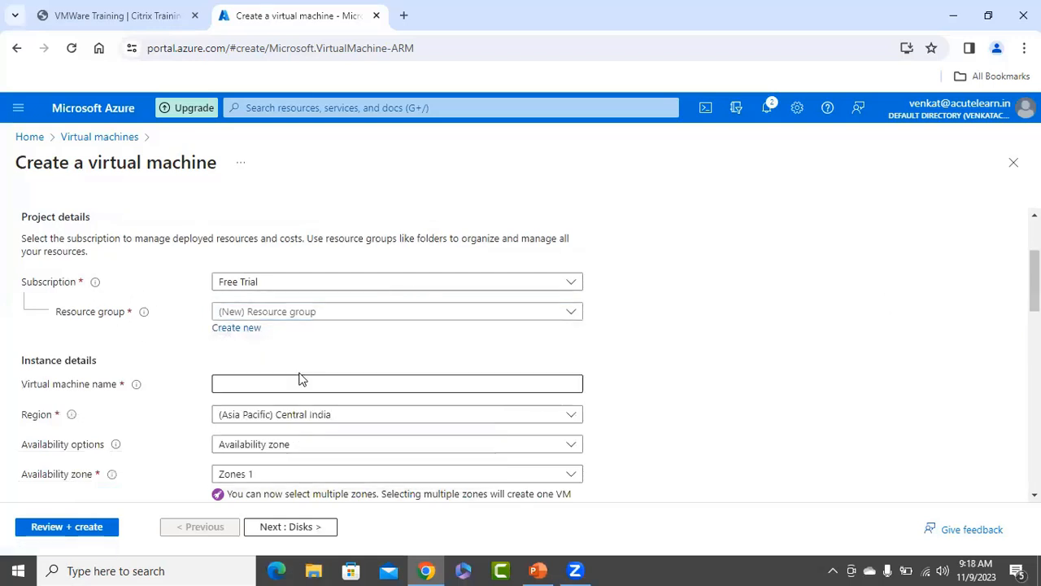
left_click(319, 314)
left_click(248, 388)
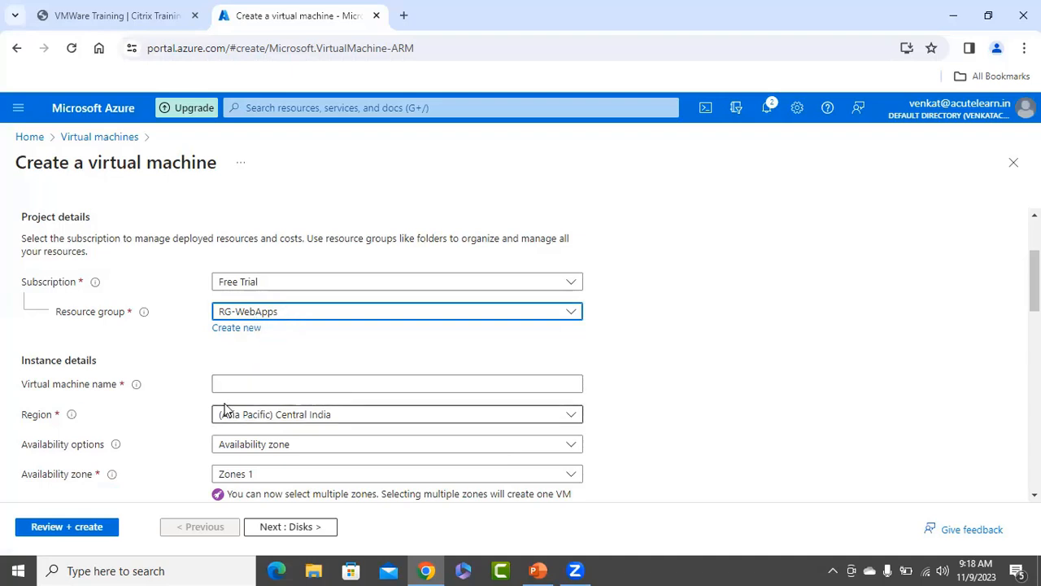
left_click(266, 388)
type("webapp1")
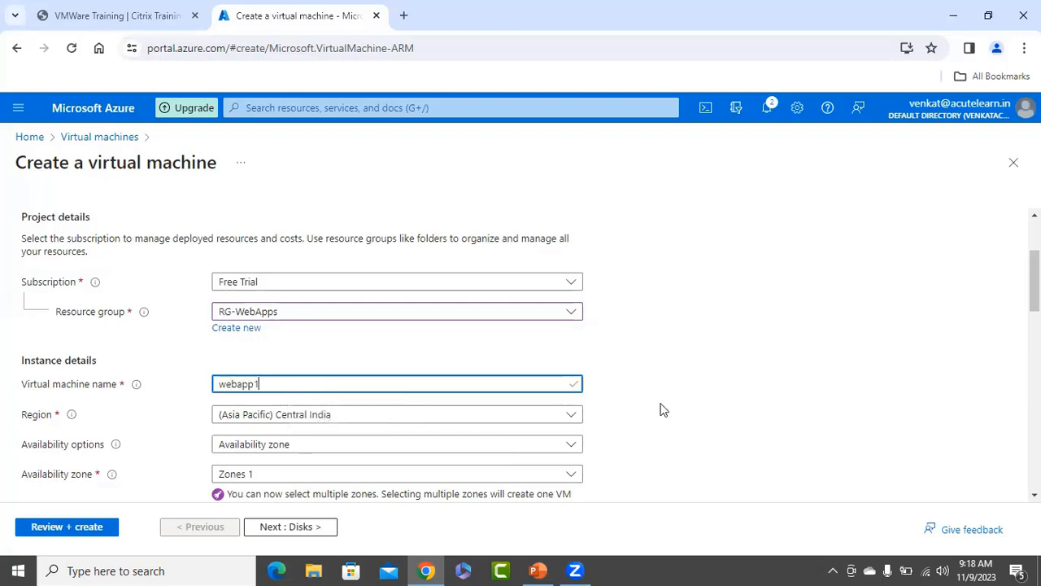
scroll(291, 345, "down", 1)
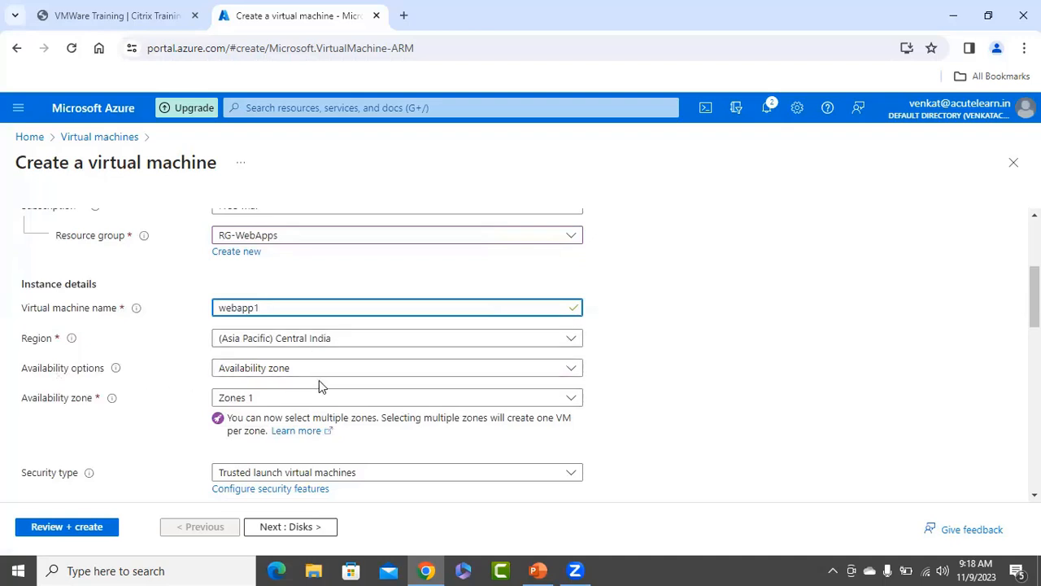
Keep availability Zone 1 and choose the Windows Server 2019 Datacenter image.
left_click(258, 406)
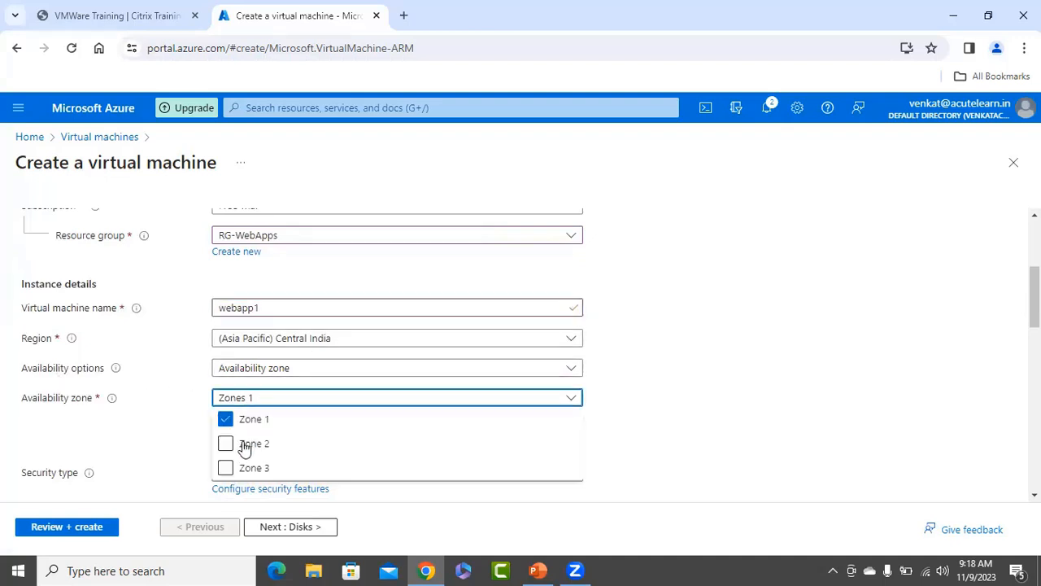
left_click(689, 400)
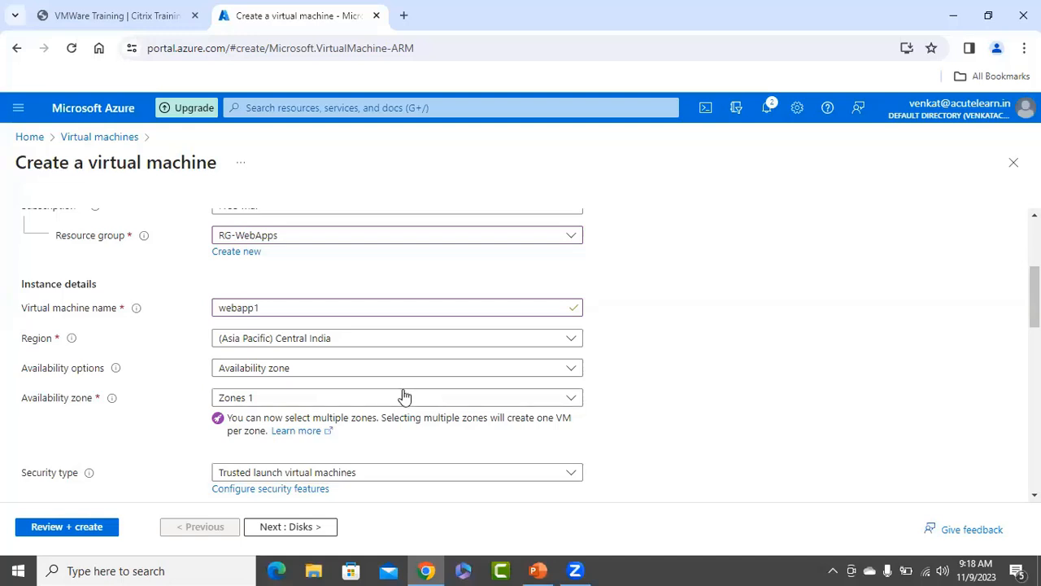
scroll(402, 395, "down", 1)
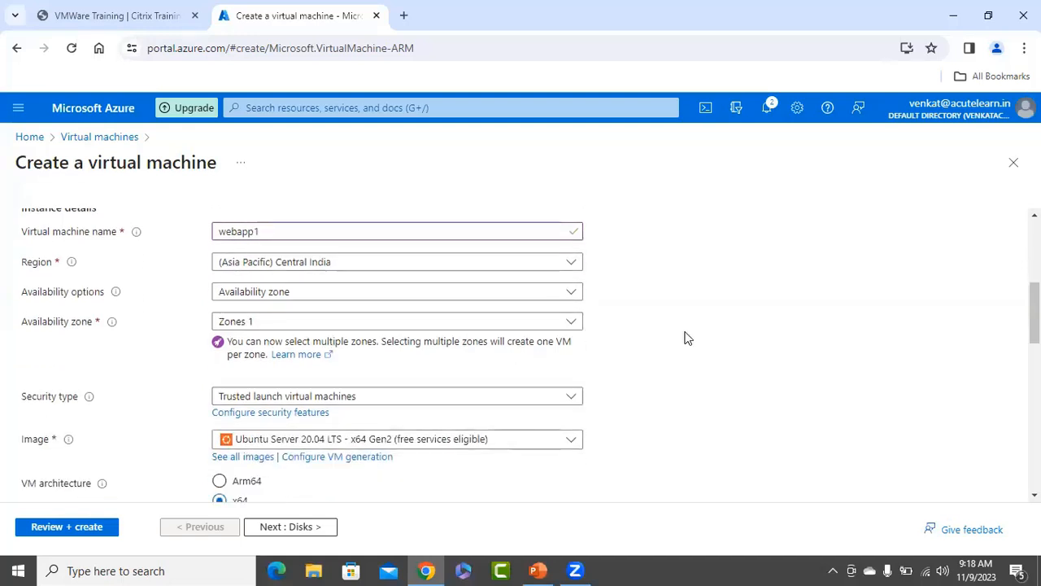
scroll(684, 332, "down", 2)
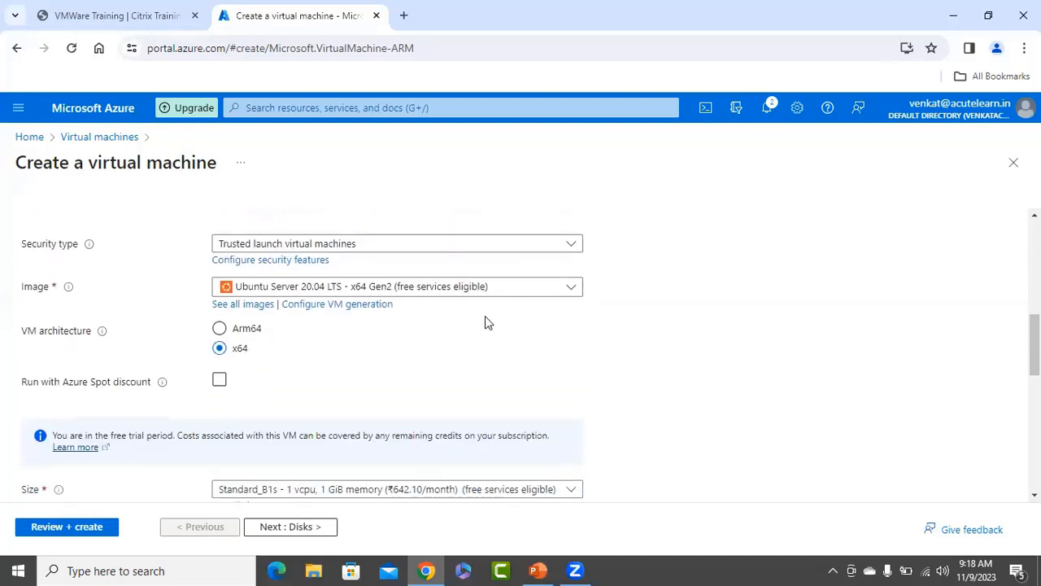
left_click(367, 293)
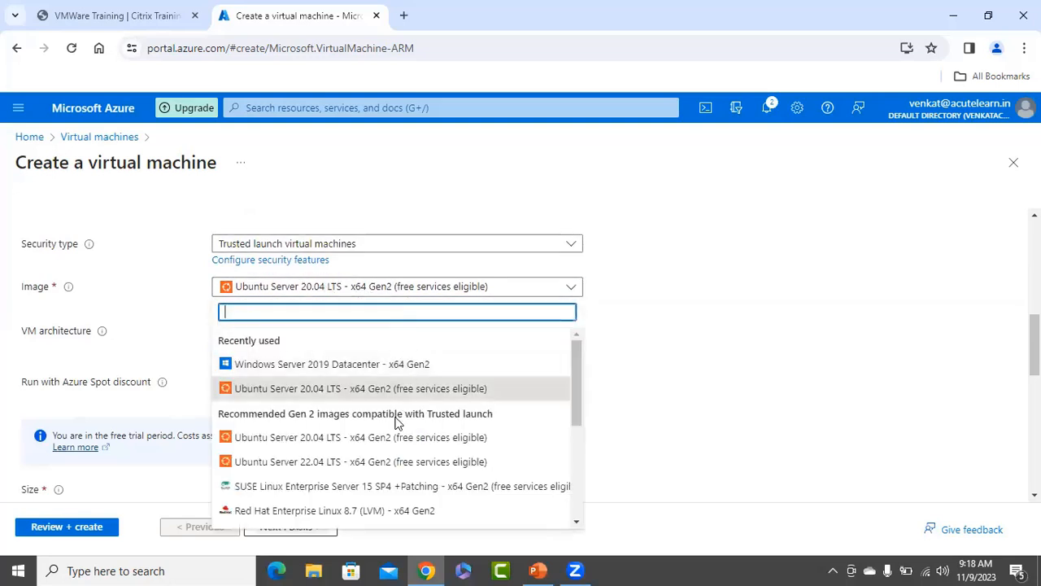
left_click(329, 366)
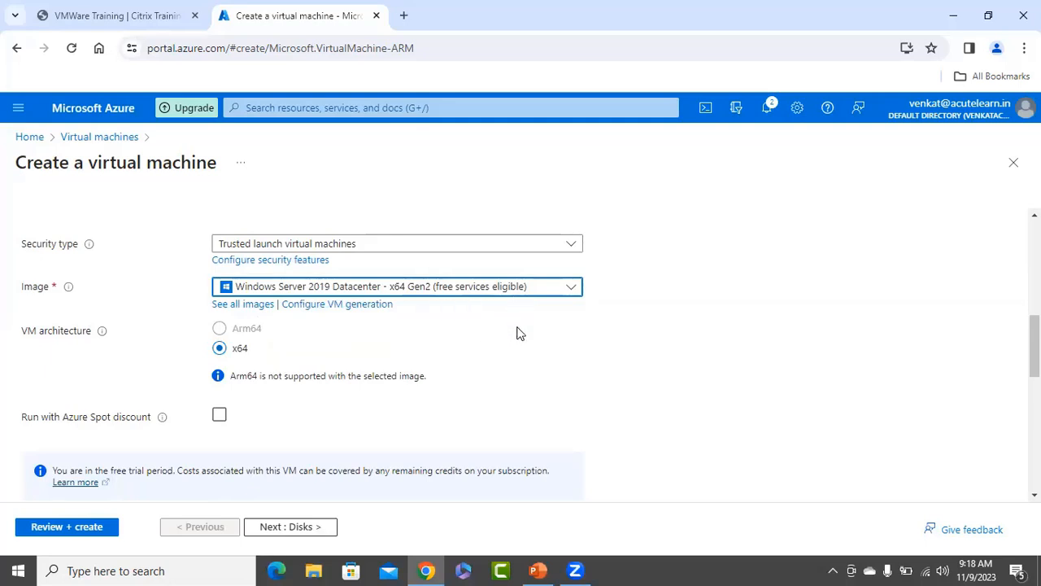
scroll(657, 324, "down", 3)
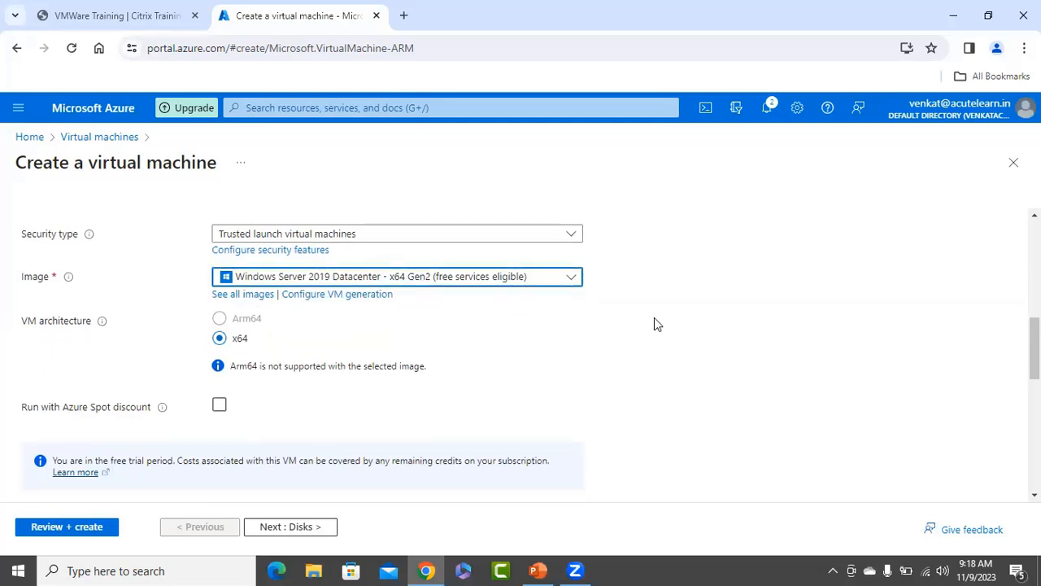
scroll(182, 238, "up", 1)
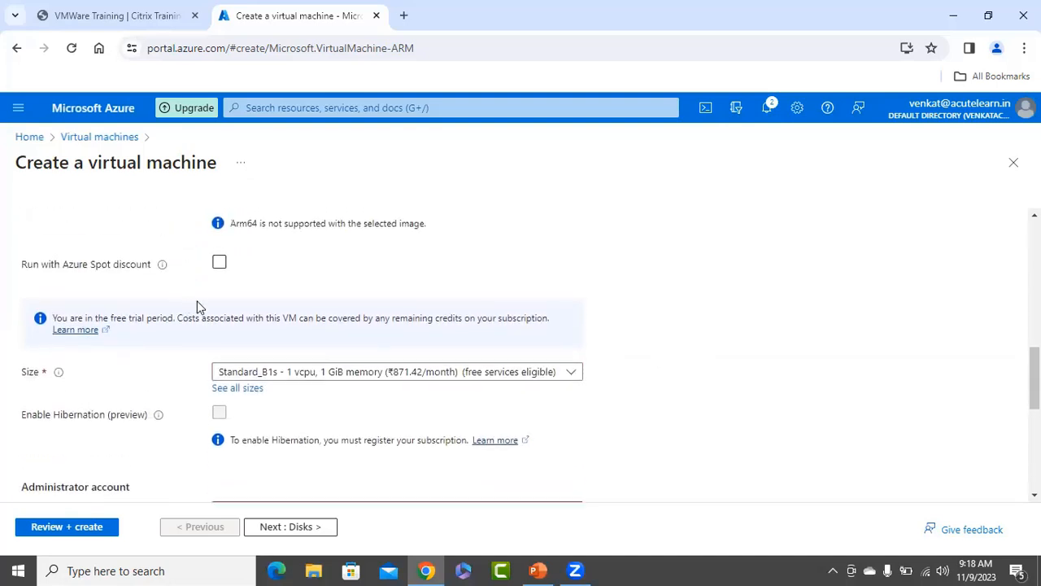
Enable the Azure Spot discount with the Delete eviction policy.
left_click(220, 262)
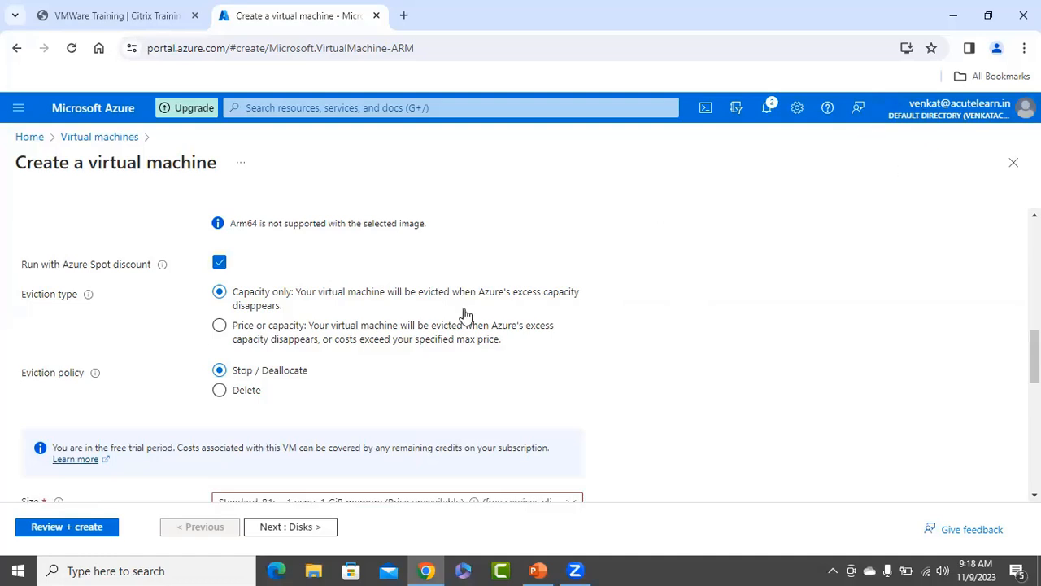
left_click(244, 391)
scroll(628, 307, "down", 1)
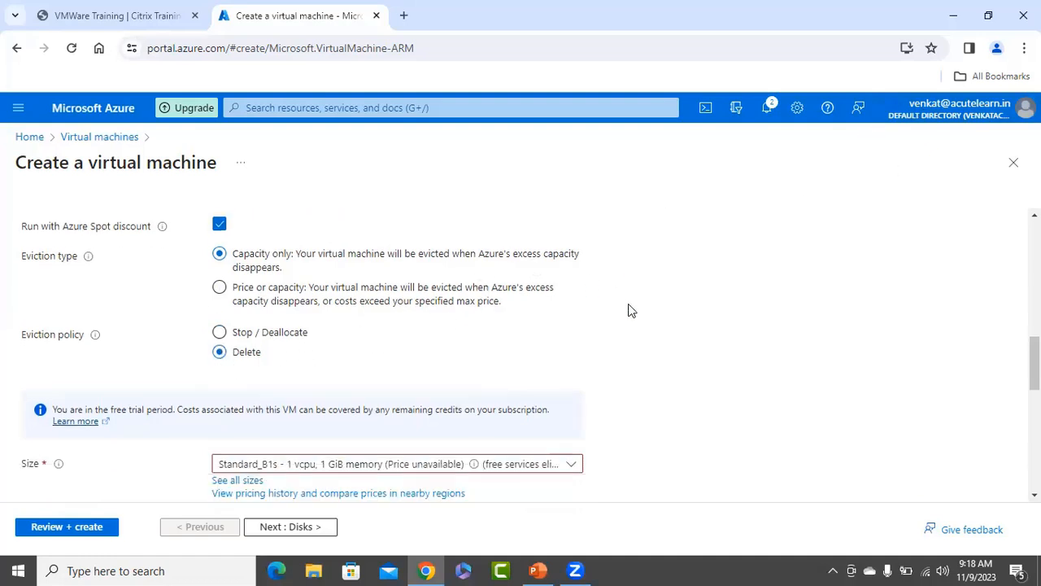
scroll(678, 289, "down", 1)
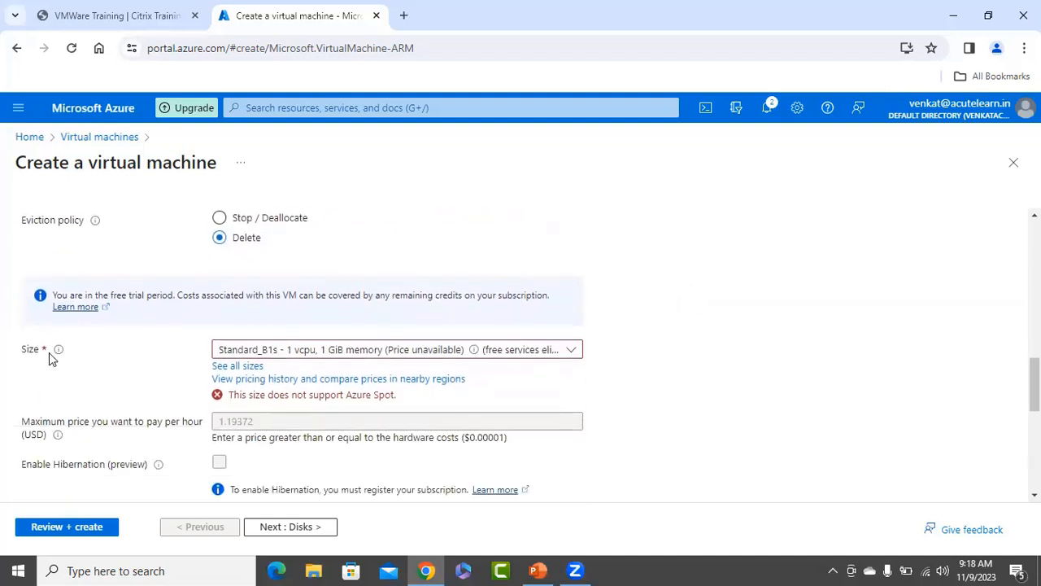
Choose Standard_D2as_v4 (2 vCPUs, 8 GiB memory) from the recently used VM sizes.
left_click(329, 351)
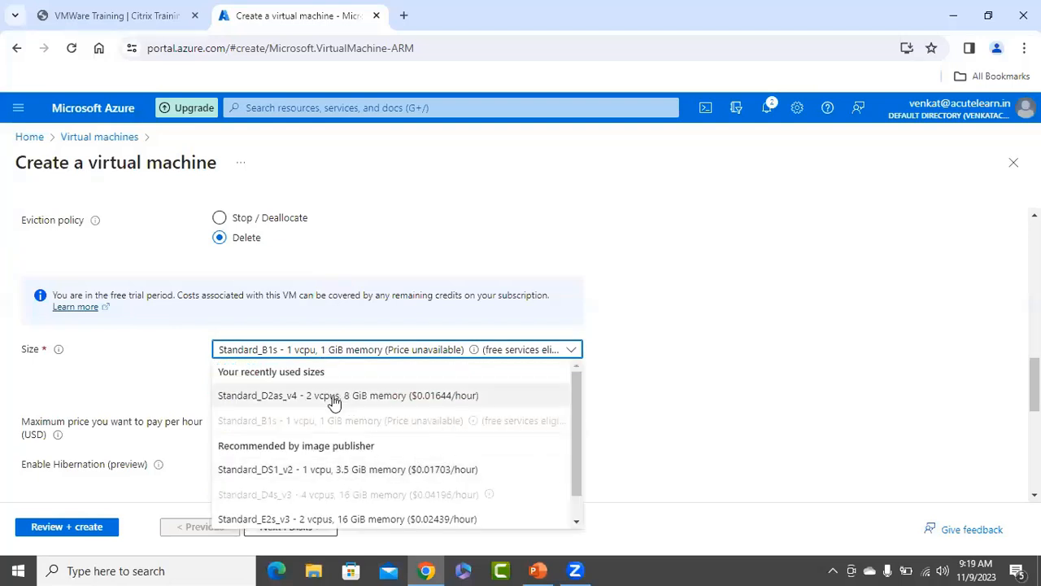
left_click(333, 397)
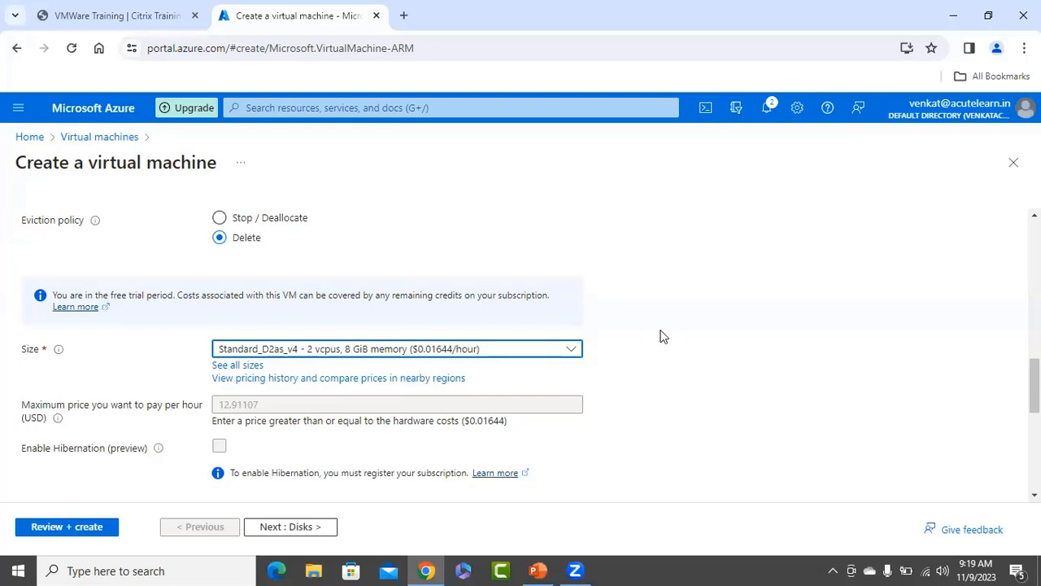
scroll(679, 342, "down", 2)
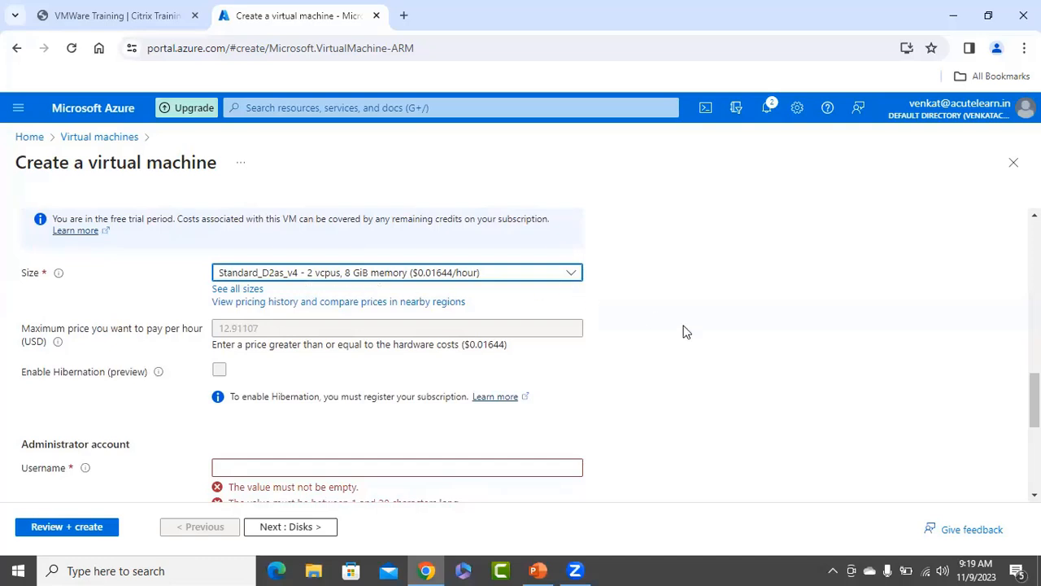
scroll(685, 333, "down", 1)
scroll(685, 332, "down", 4)
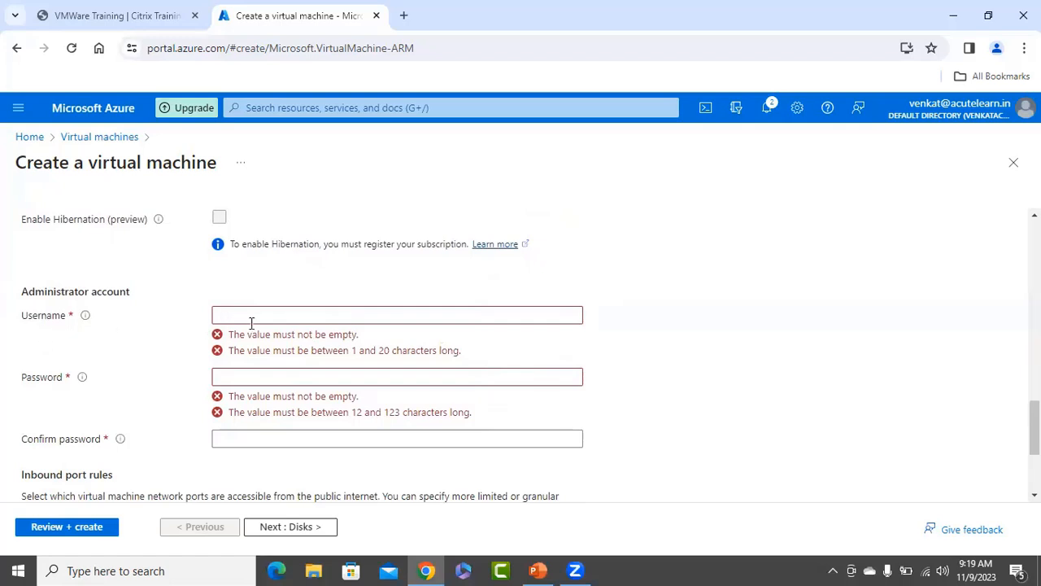
Set the administrator username to azureuser and enter and confirm a valid password.
left_click(292, 315)
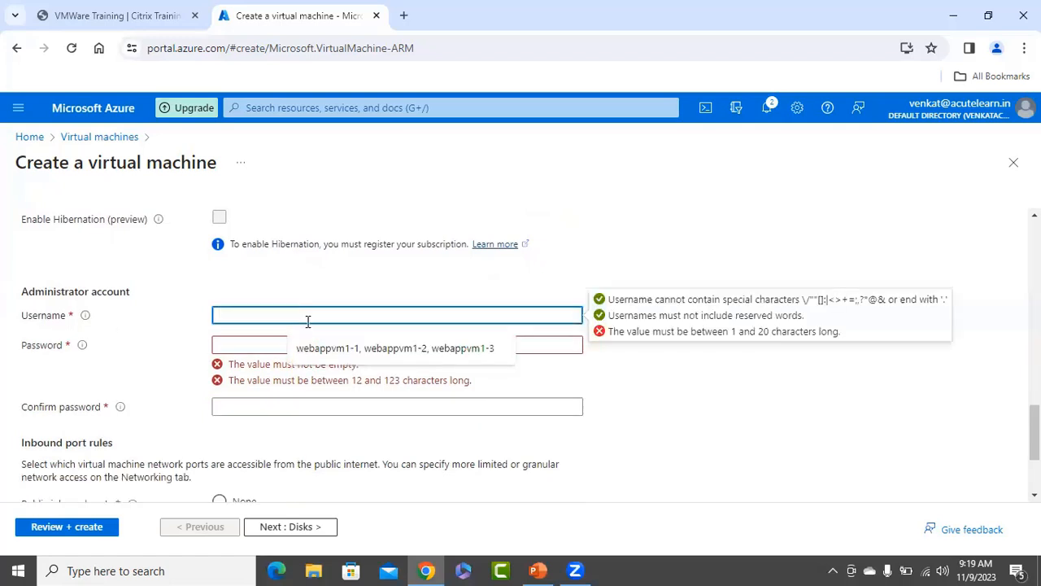
type("admin")
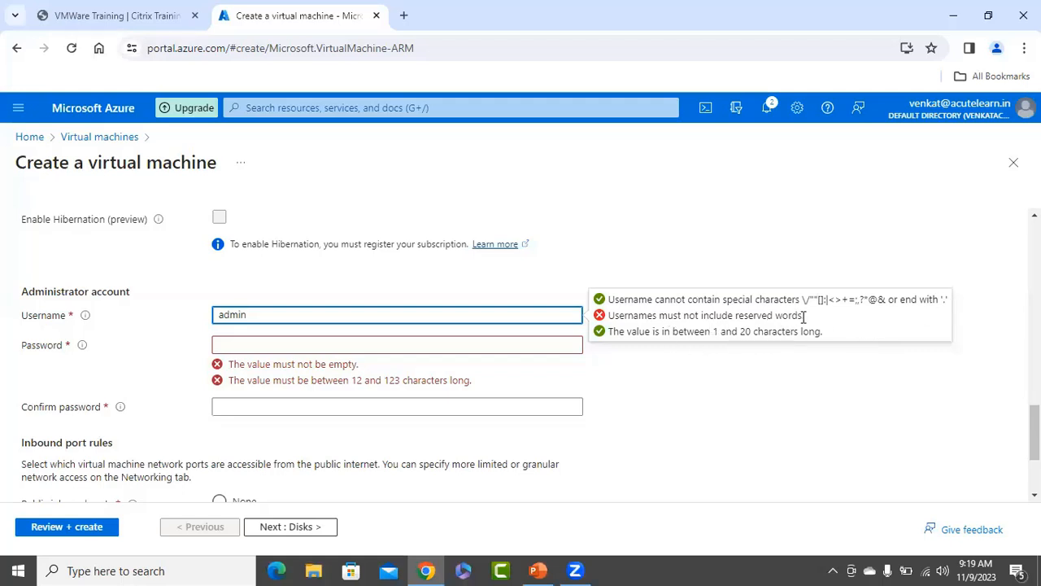
left_click(680, 393)
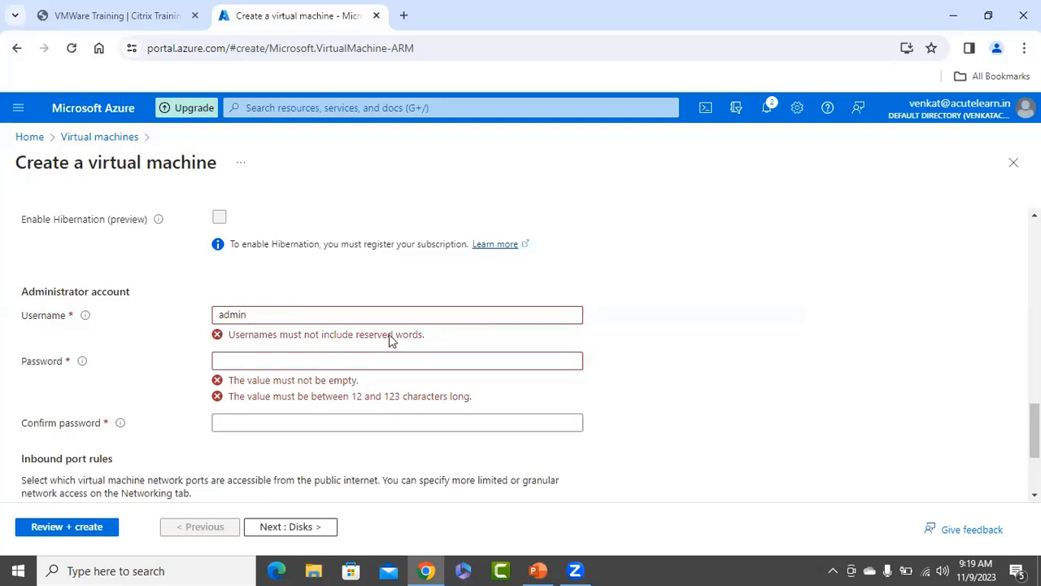
left_click(276, 316)
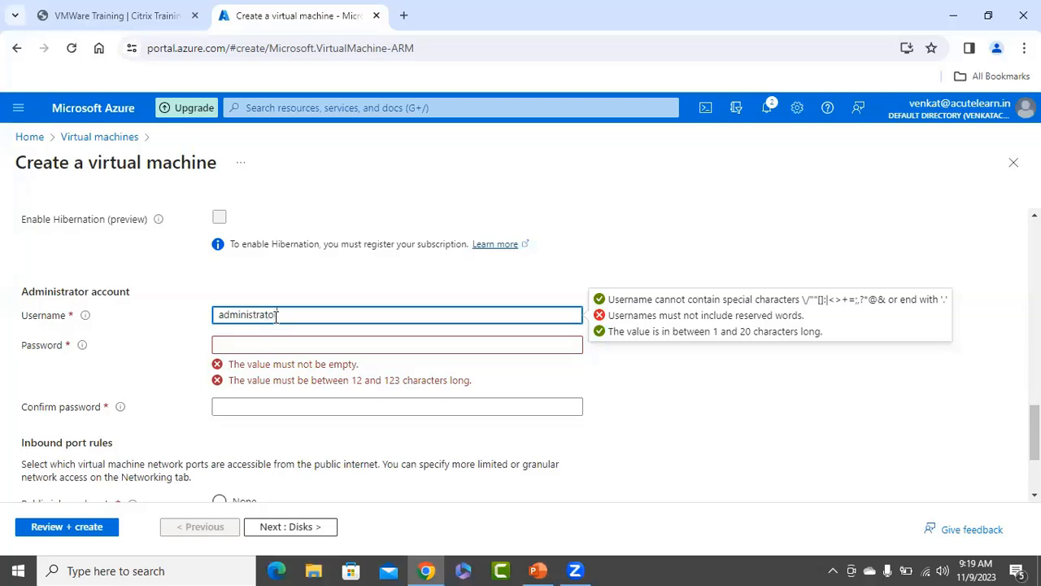
key("Tab")
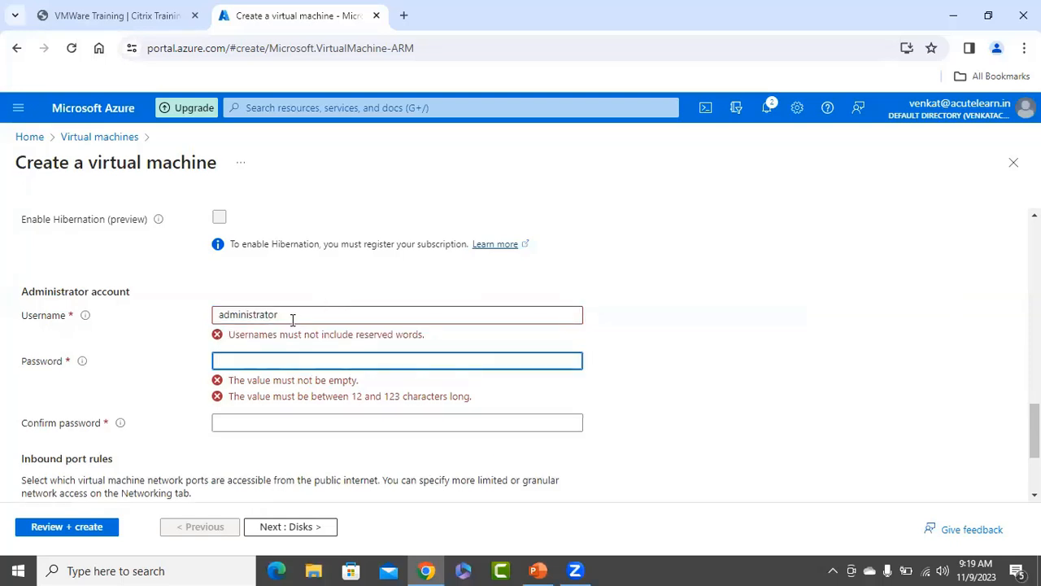
double_click(293, 316)
type("azureuser")
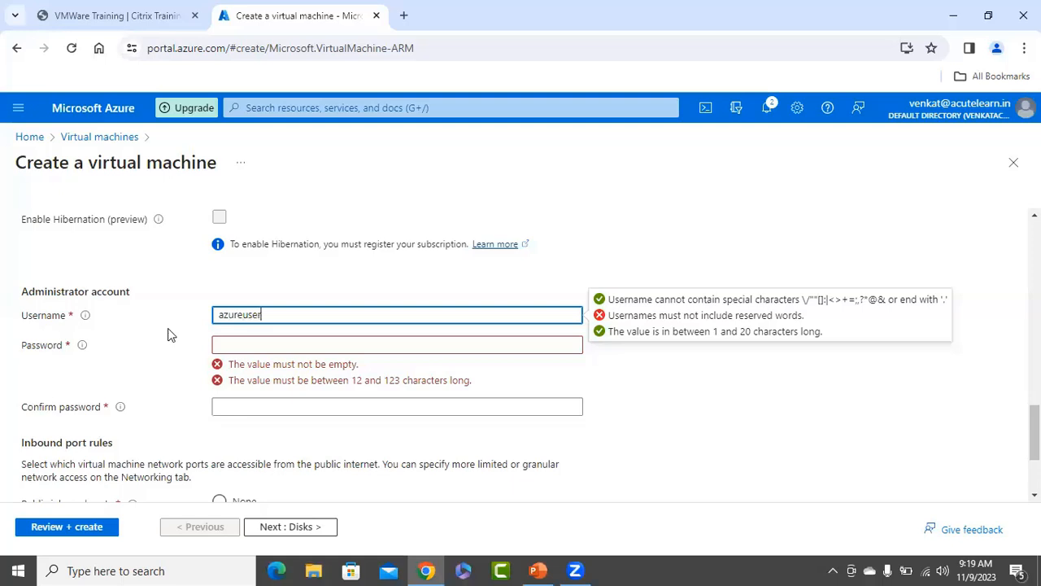
key("Tab")
type("Az")
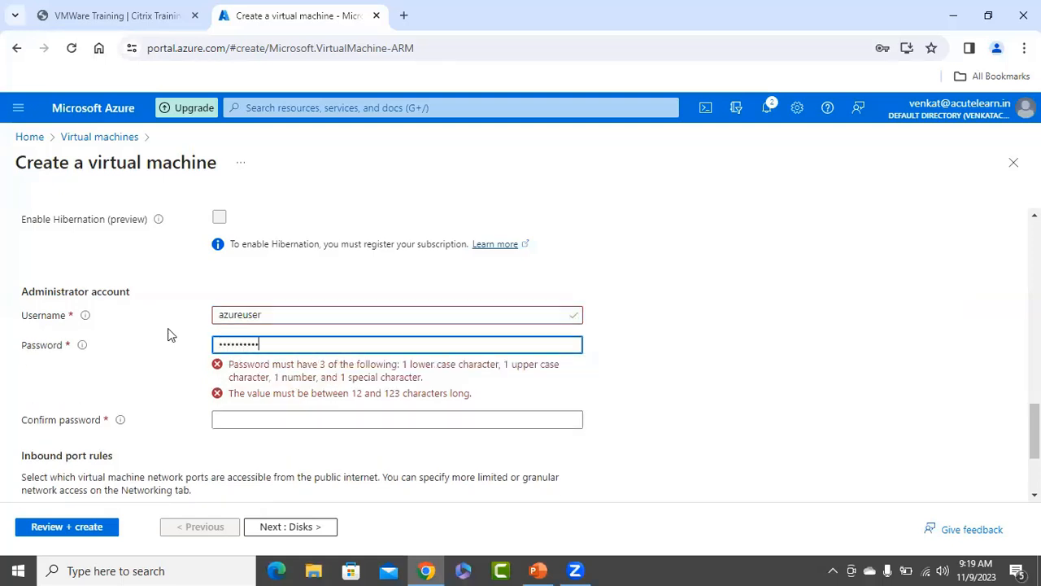
key("Tab")
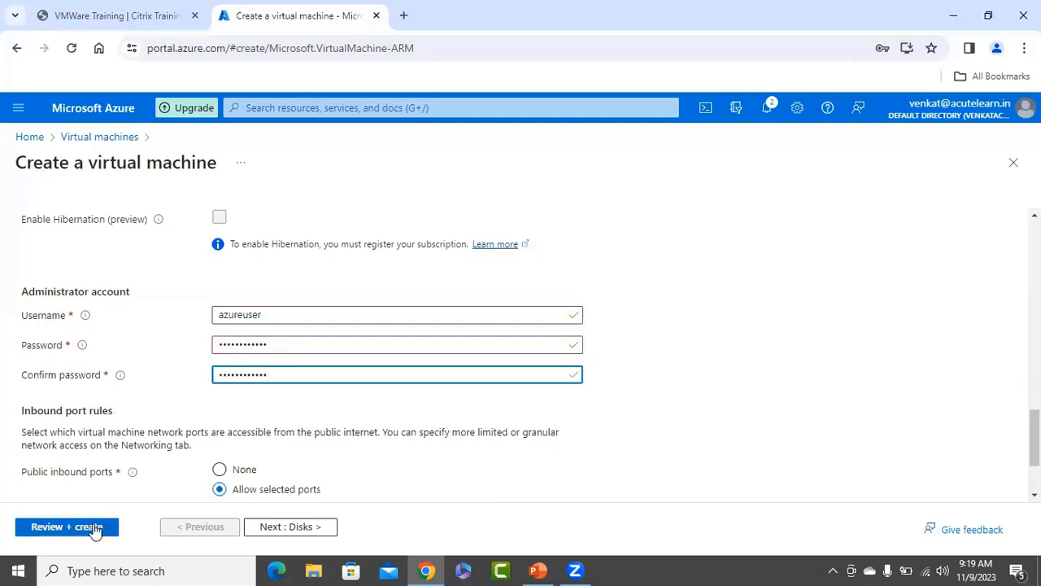
Run Review + create and read the SkuNotAvailable error for Standard_D2as_v4 in Central India.
left_click(55, 527)
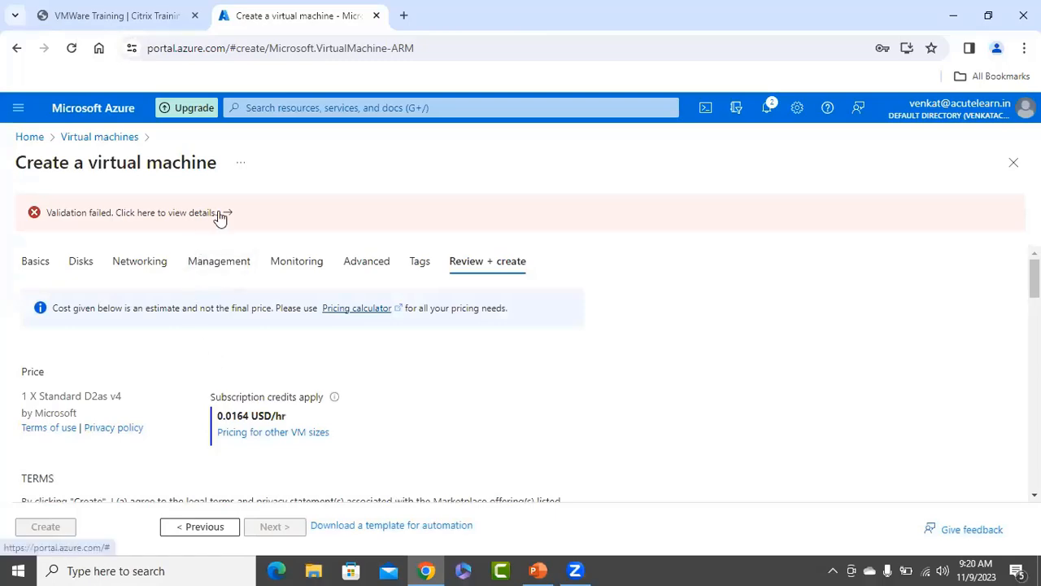
scroll(469, 346, "down", 1)
scroll(471, 345, "down", 15)
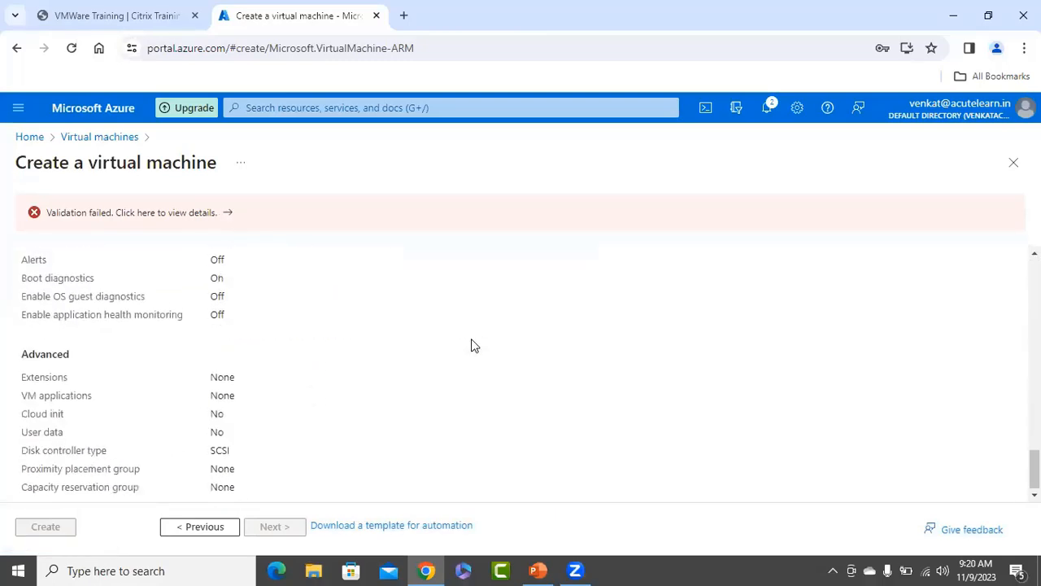
left_click(209, 214)
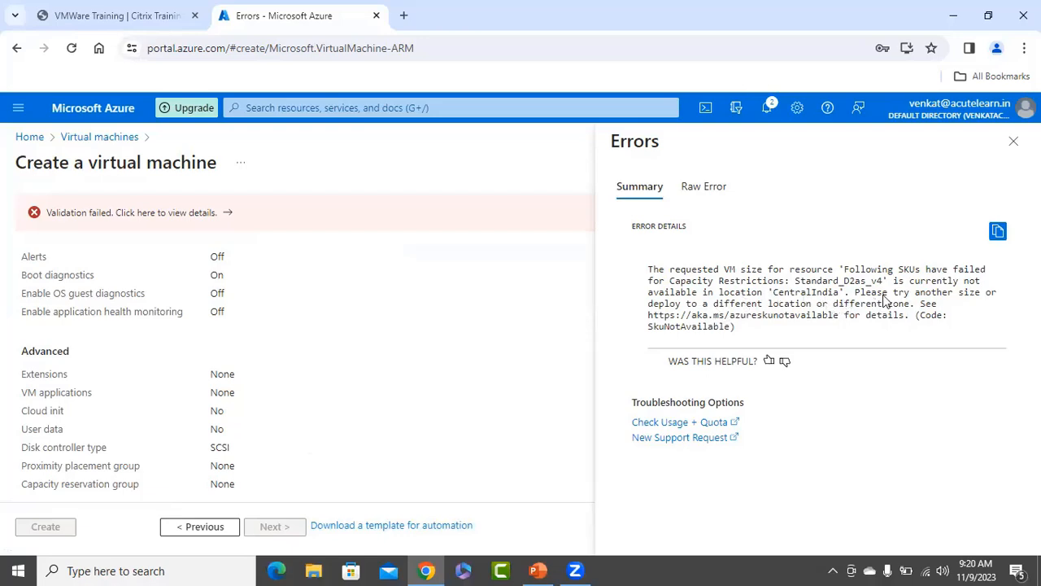
left_click(1015, 144)
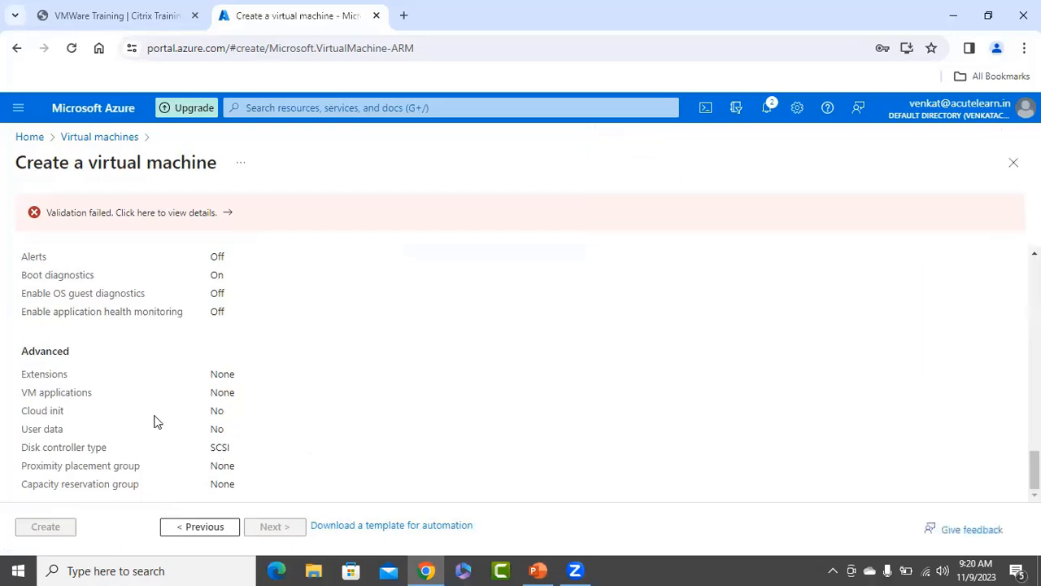
scroll(228, 396, "up", 10)
scroll(228, 397, "up", 5)
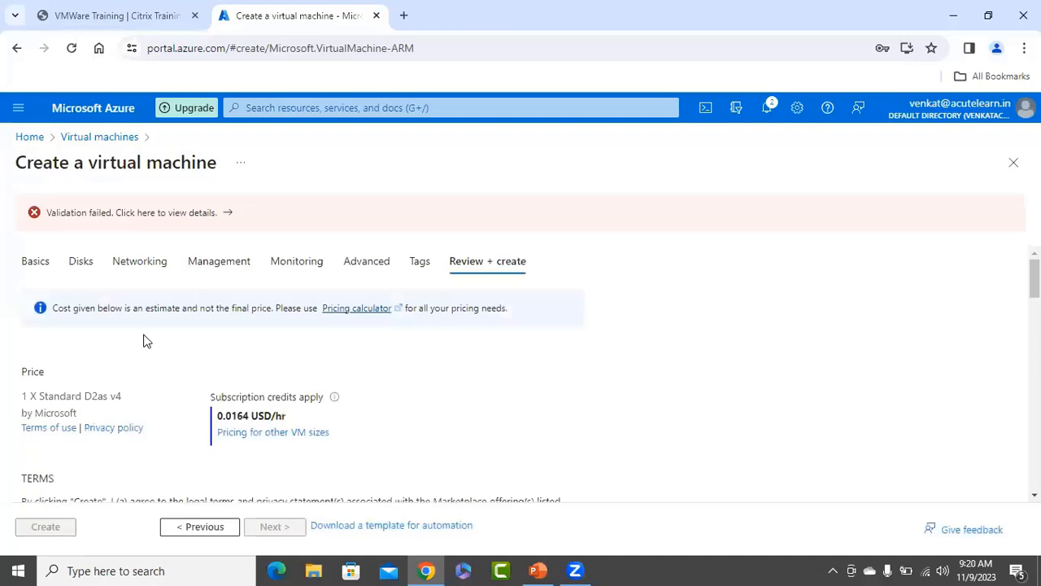
left_click(30, 263)
scroll(456, 402, "down", 2)
scroll(455, 402, "down", 5)
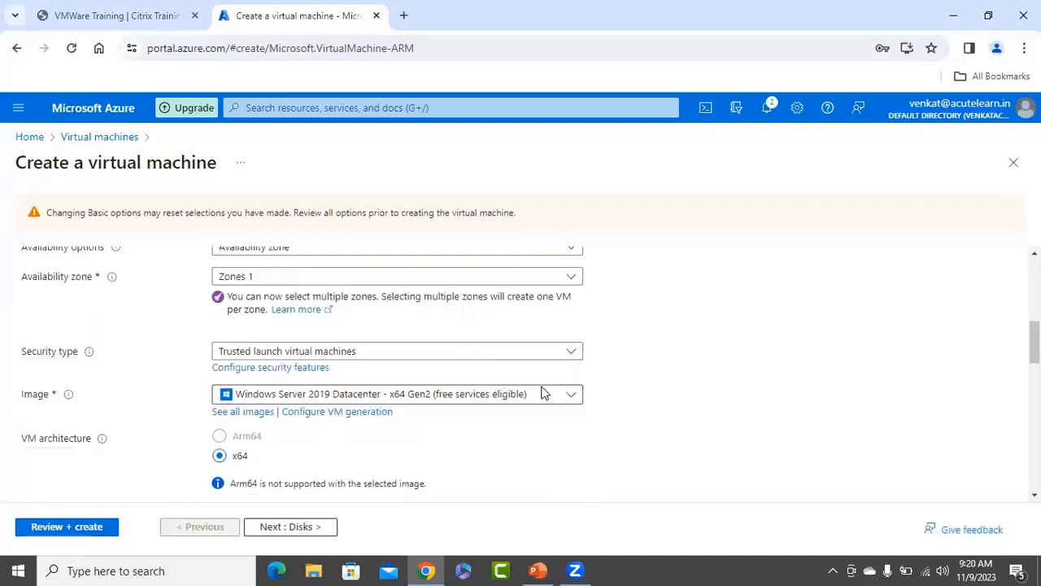
scroll(429, 377, "down", 3)
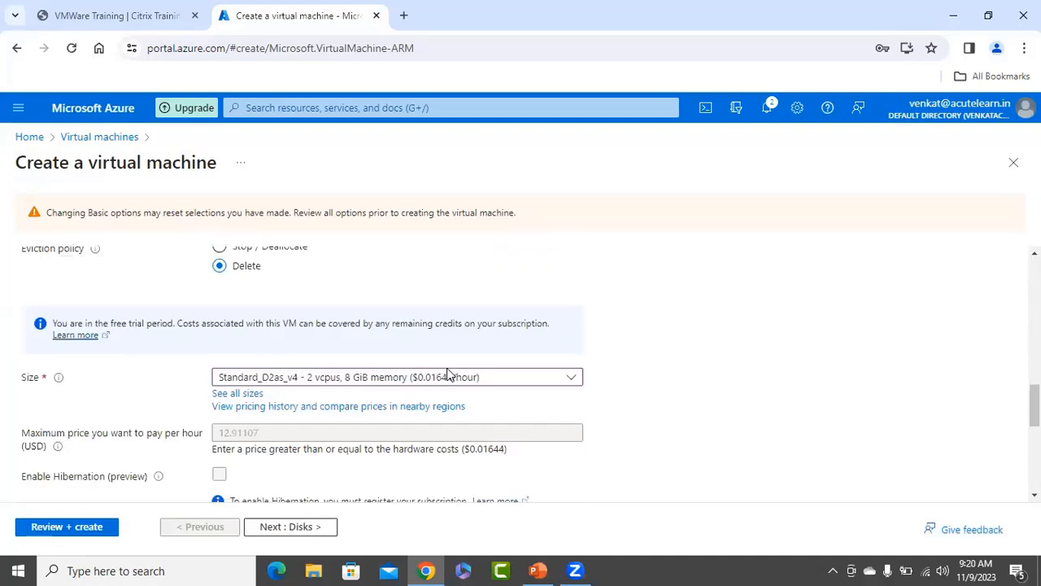
left_click(392, 381)
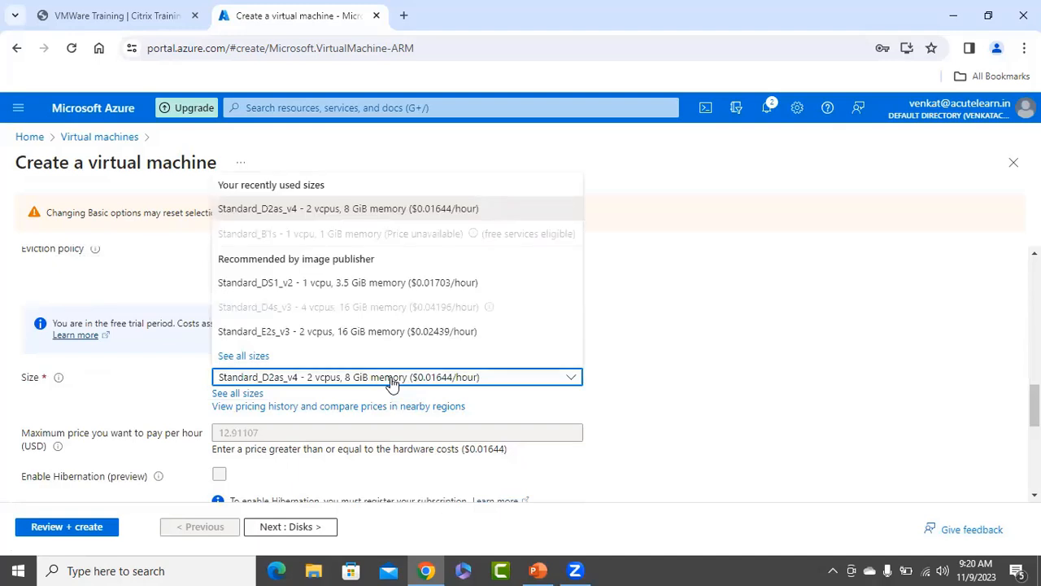
left_click(270, 334)
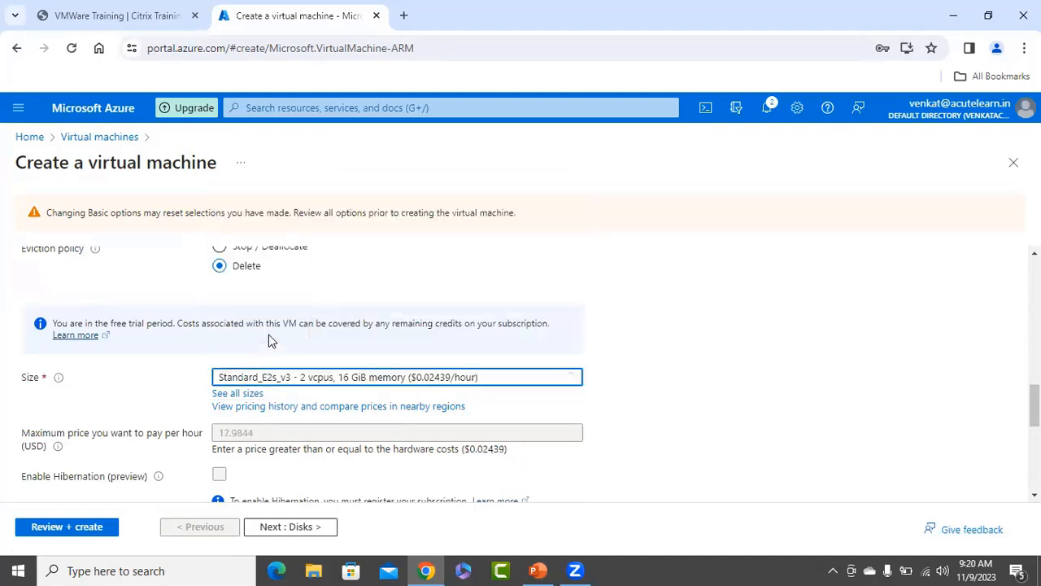
left_click(65, 529)
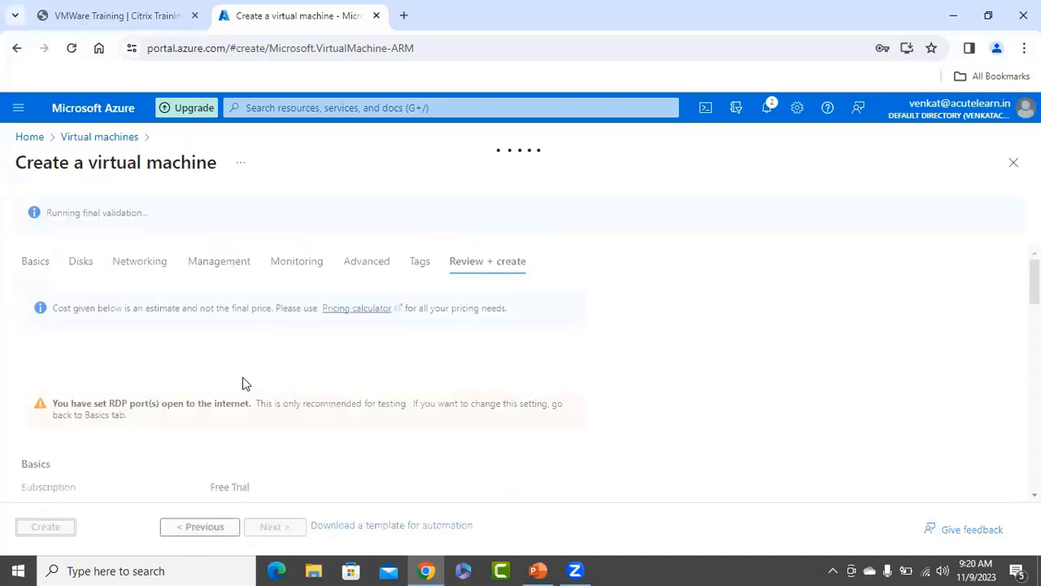
left_click(33, 262)
scroll(358, 407, "down", 5)
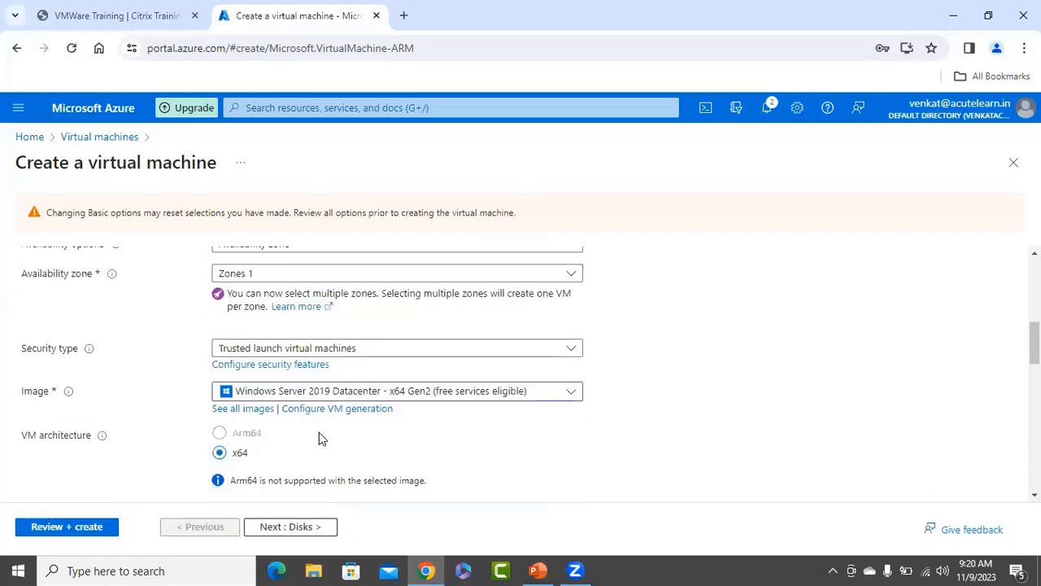
scroll(252, 423, "down", 5)
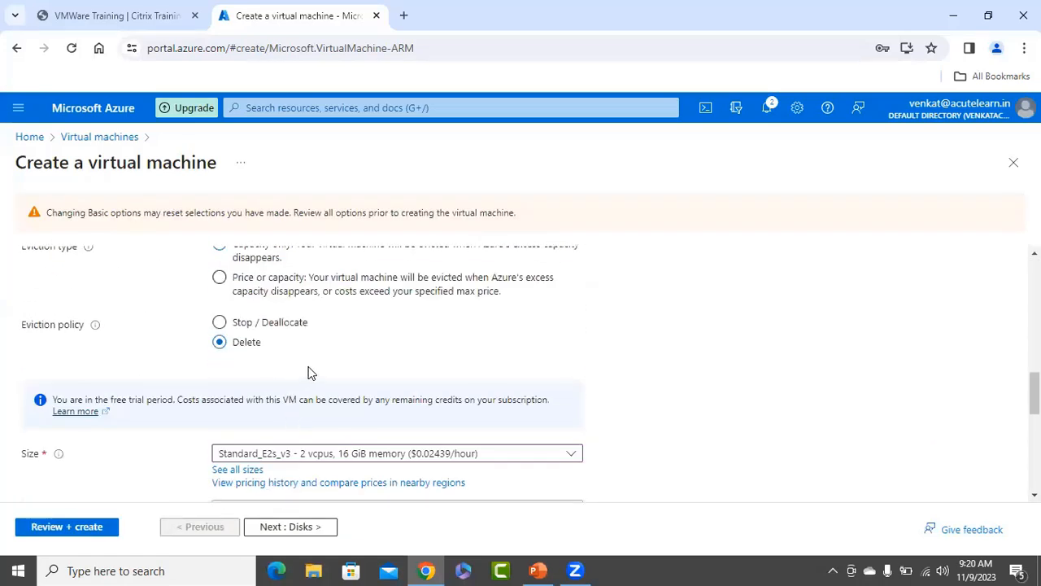
scroll(309, 371, "down", 5)
scroll(271, 348, "up", 1)
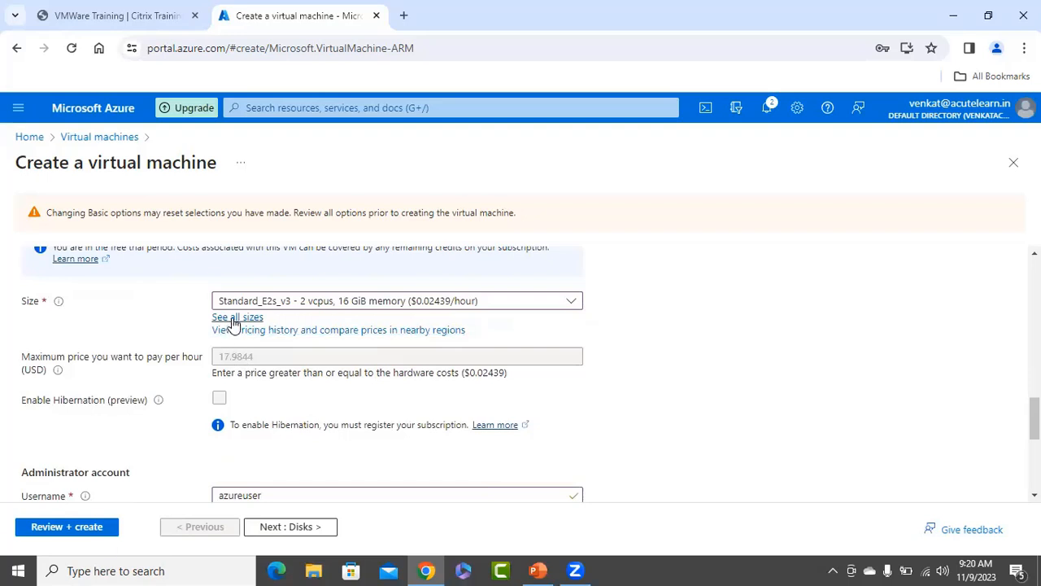
Select D2as_v4 from the full VM size list and run validation.
left_click(258, 319)
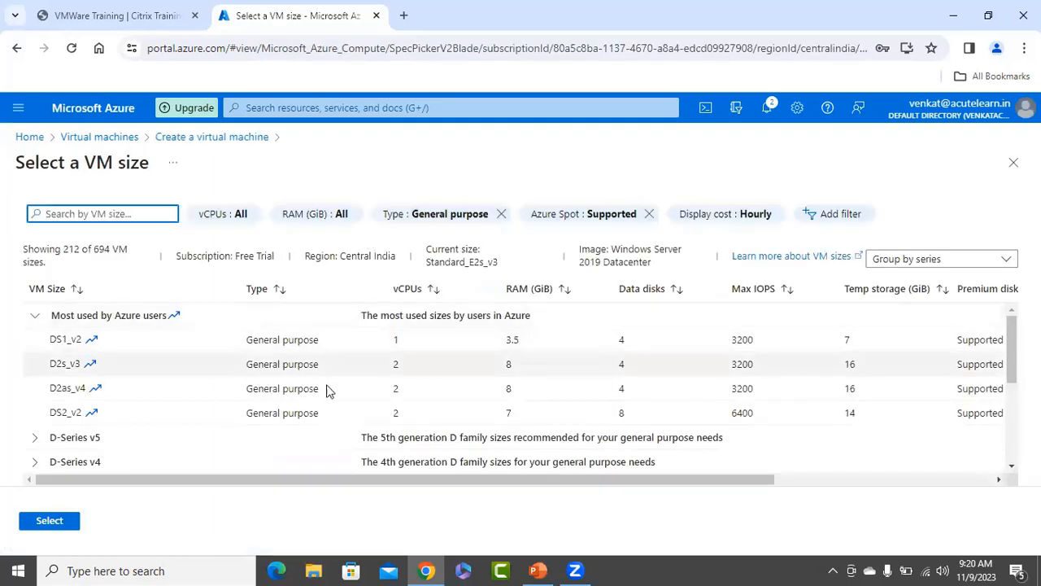
left_click(232, 389)
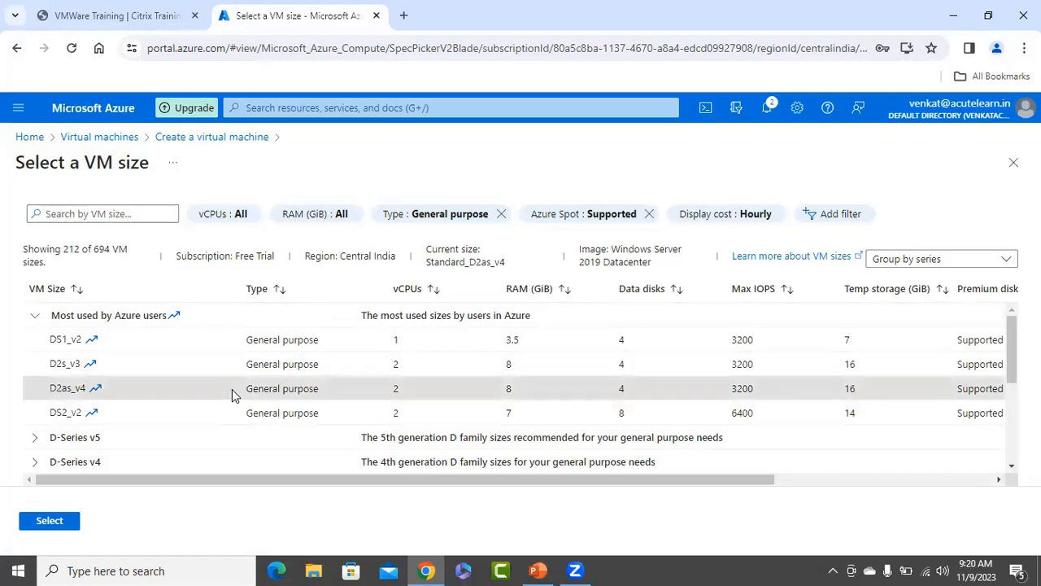
left_click(49, 519)
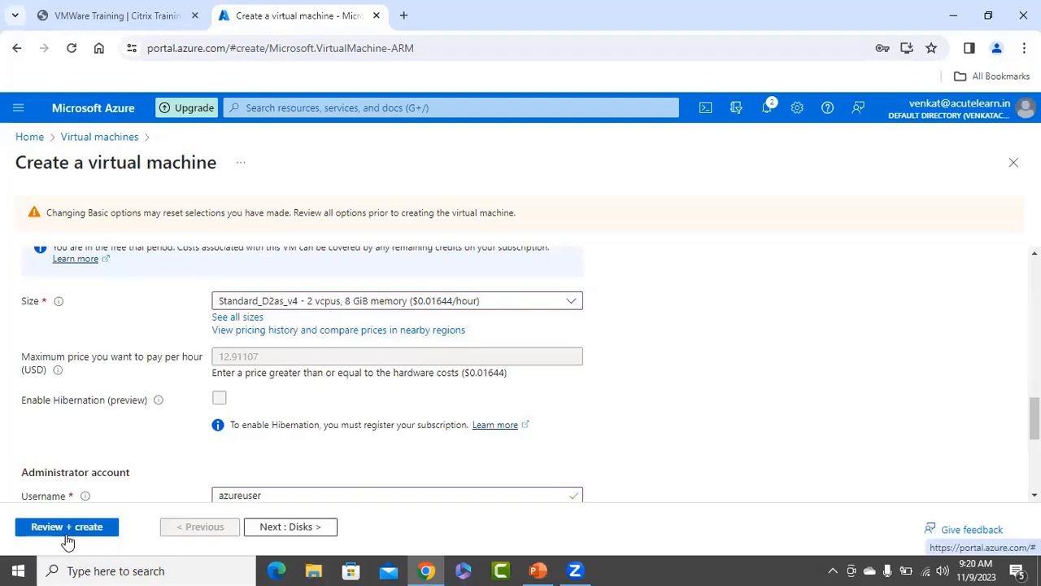
left_click(34, 529)
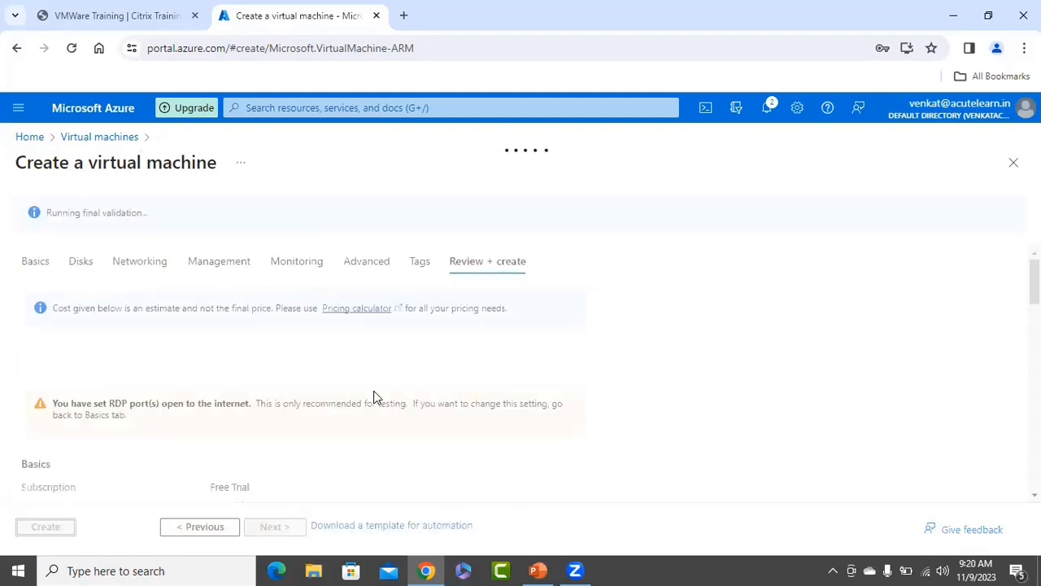
Turn off the Azure Spot discount on Basics and validate again successfully.
left_click(31, 263)
scroll(174, 414, "down", 10)
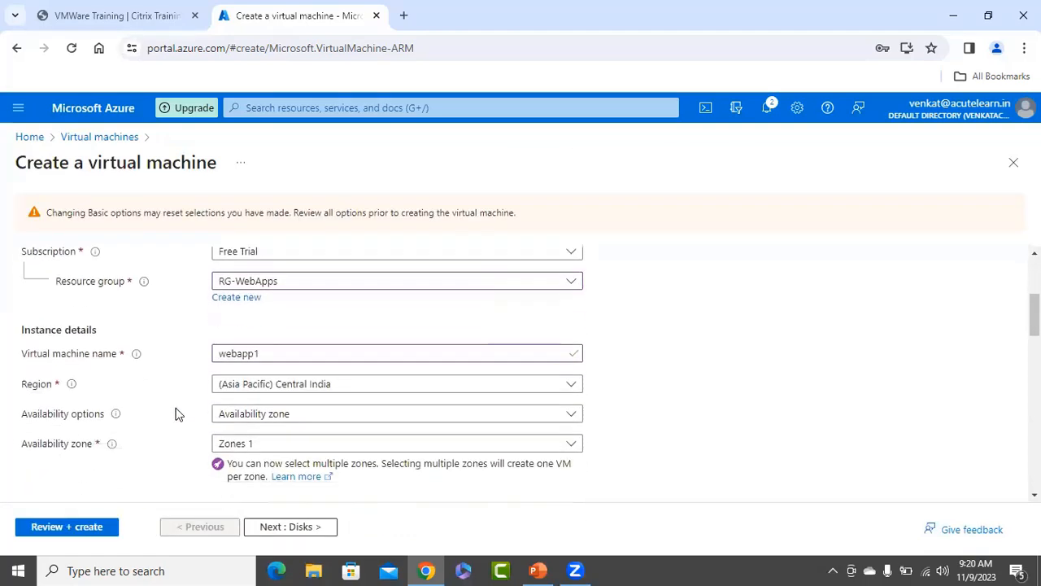
scroll(135, 407, "down", 2)
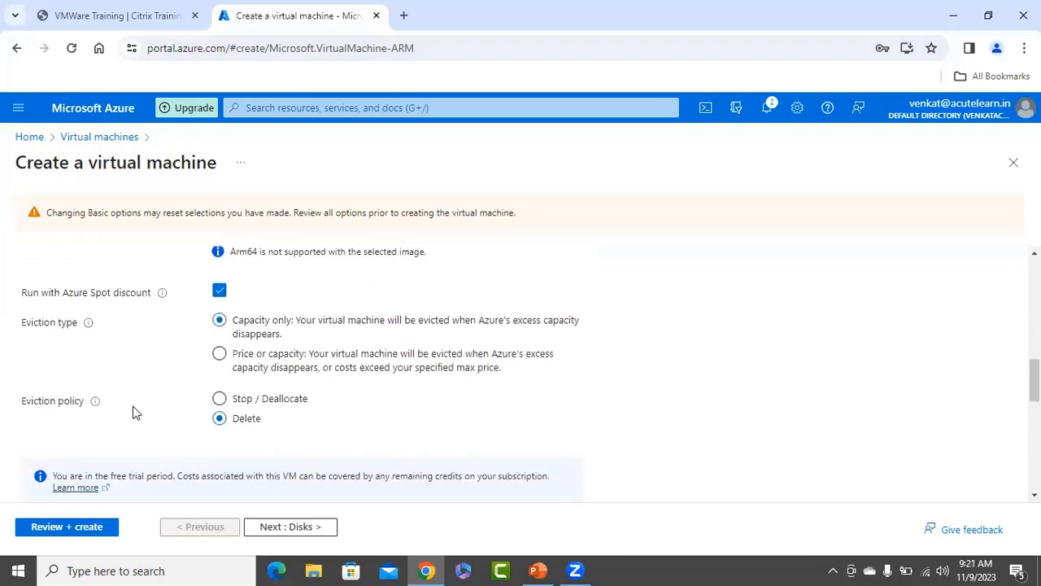
left_click(220, 291)
scroll(149, 369, "down", 5)
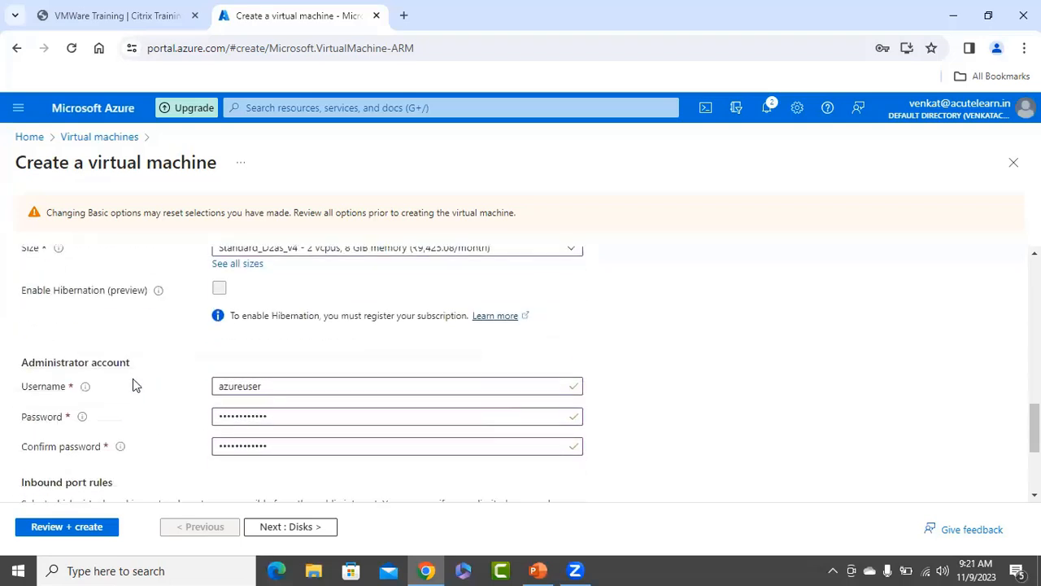
left_click(64, 527)
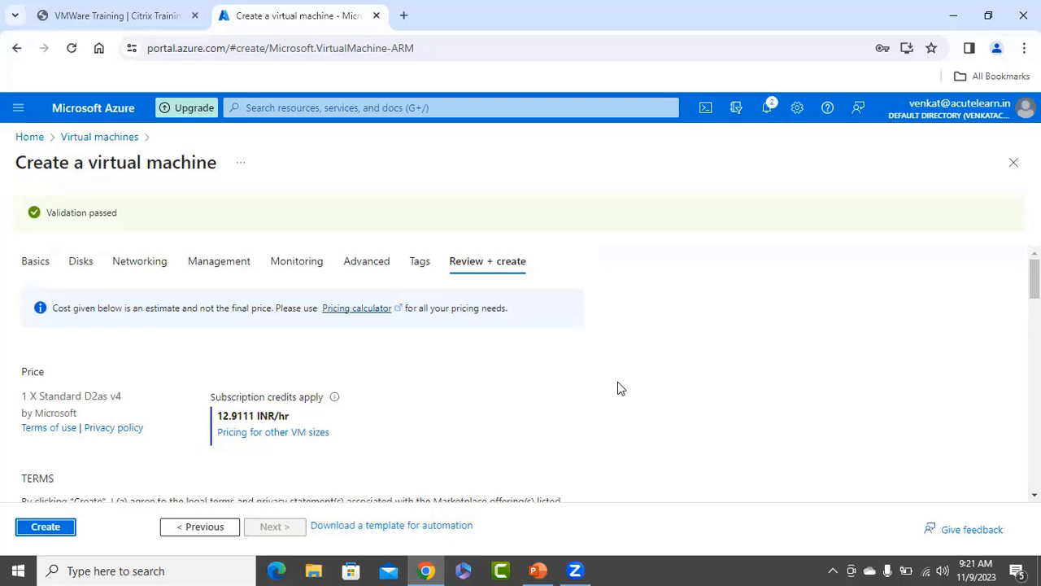
Create the webapp1 VM and follow its deployment until it succeeds.
scroll(598, 382, "down", 10)
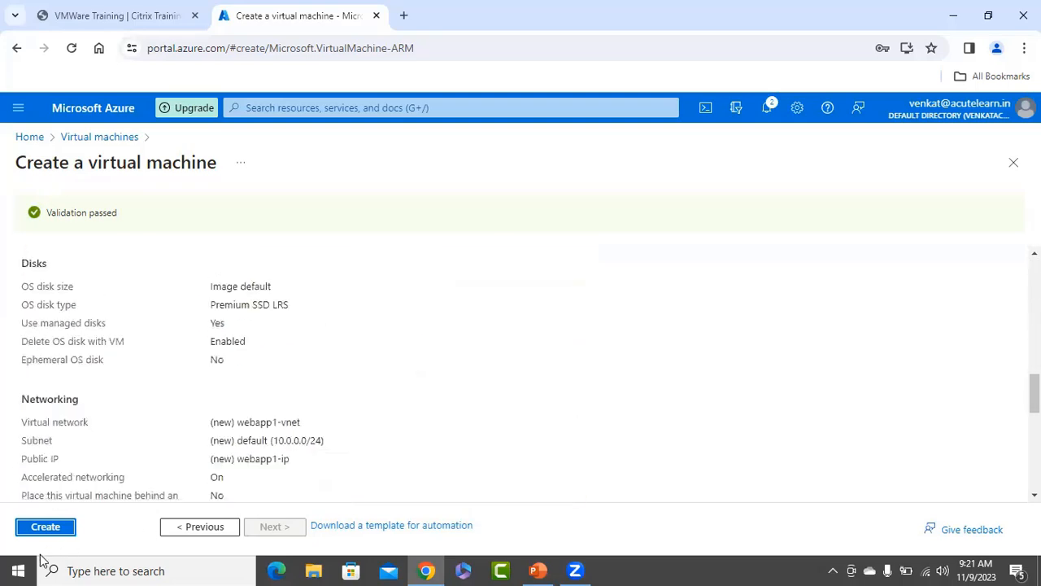
left_click(41, 528)
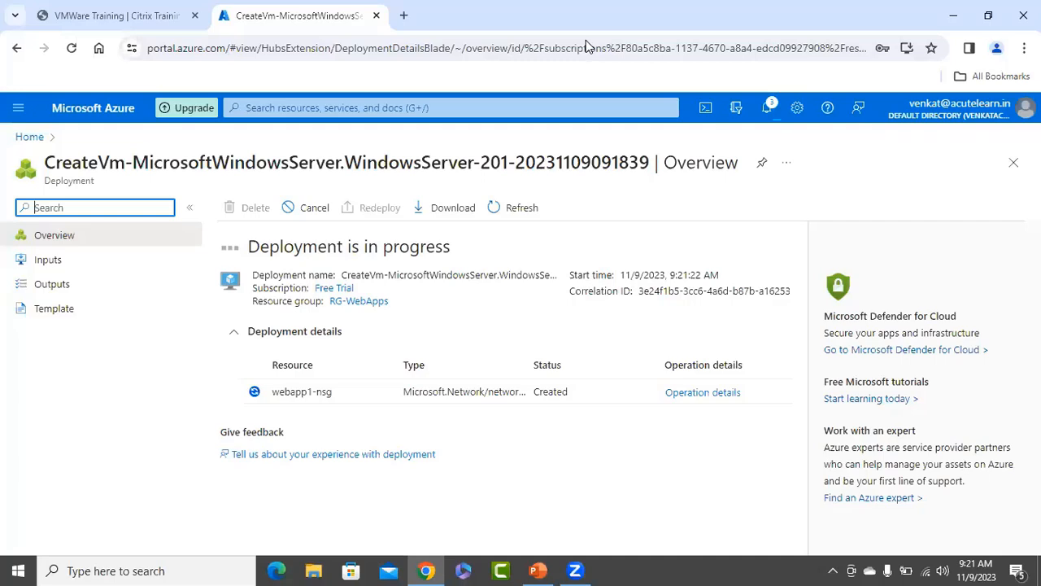
left_click(585, 40)
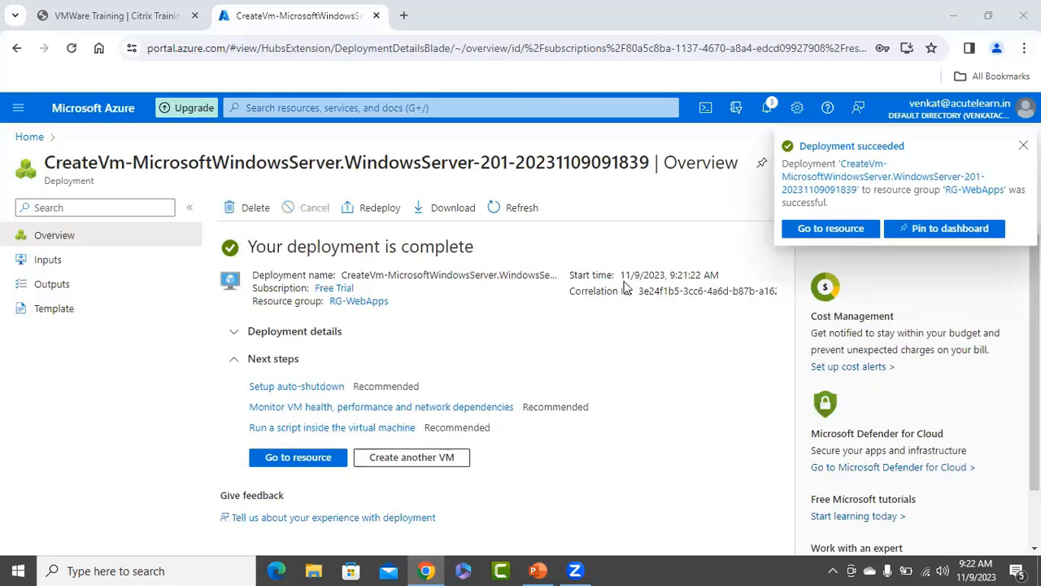
Open webapp1's overview, copy its public IP 4.240.112.206, and minimize the browser.
left_click(292, 458)
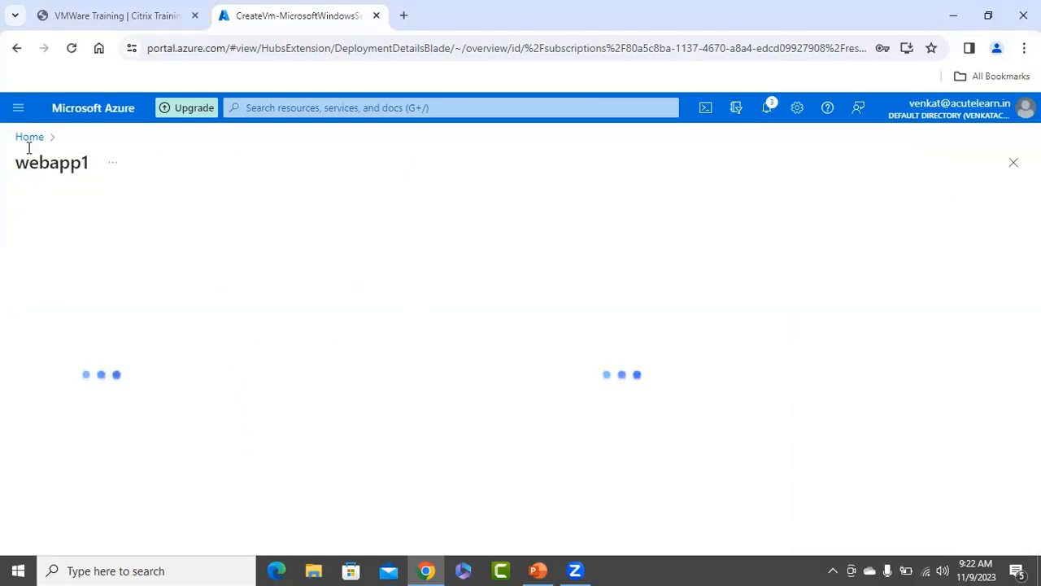
left_click(295, 107)
left_click(283, 325)
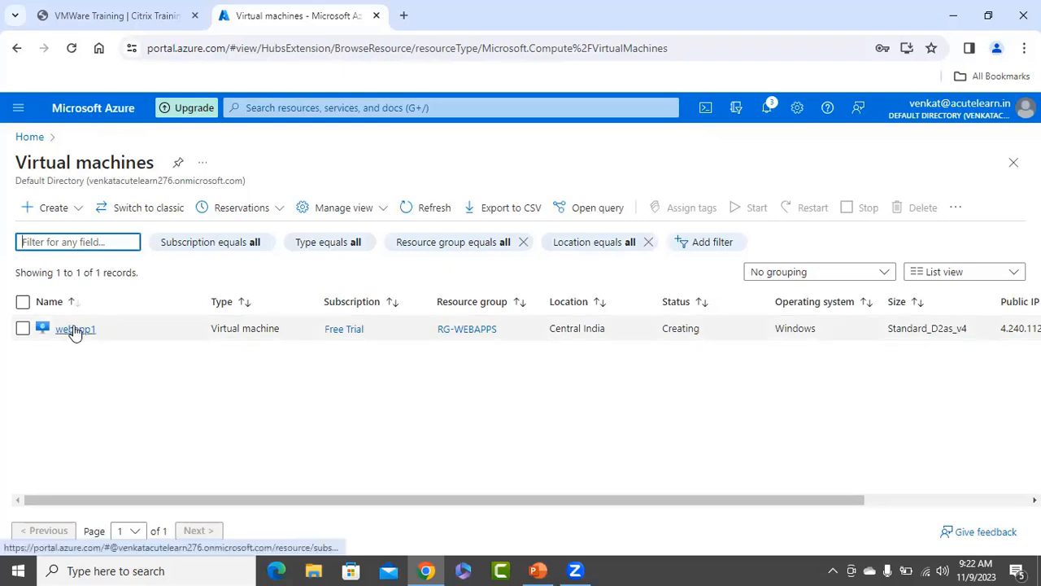
left_click(75, 329)
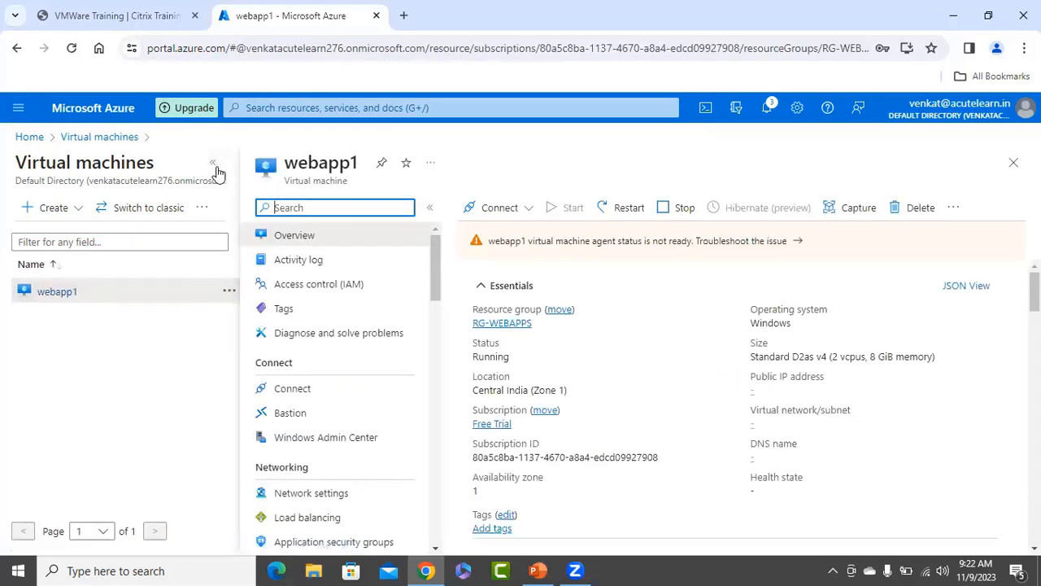
left_click(213, 166)
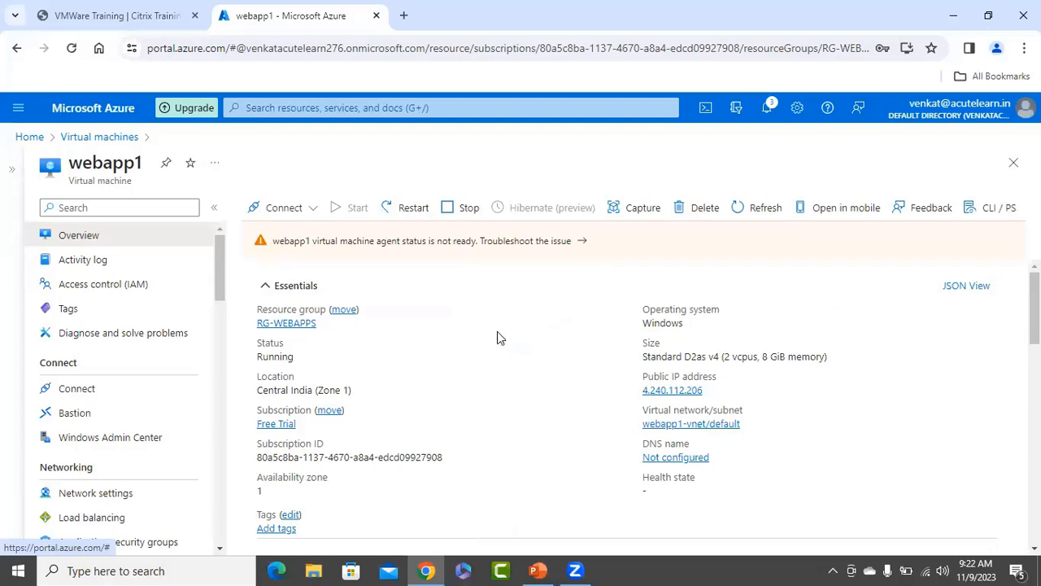
left_click(712, 390)
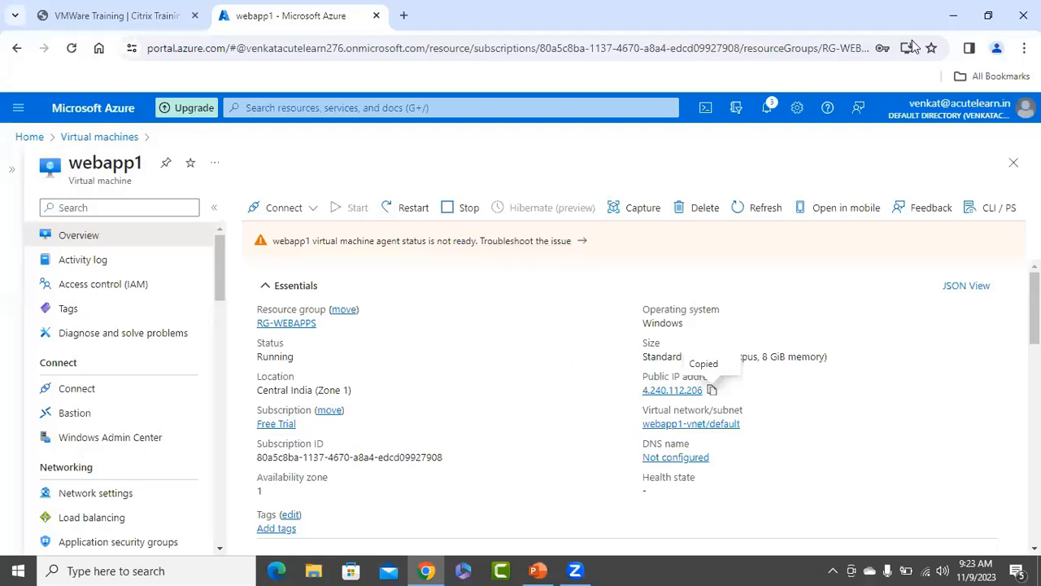
left_click(951, 16)
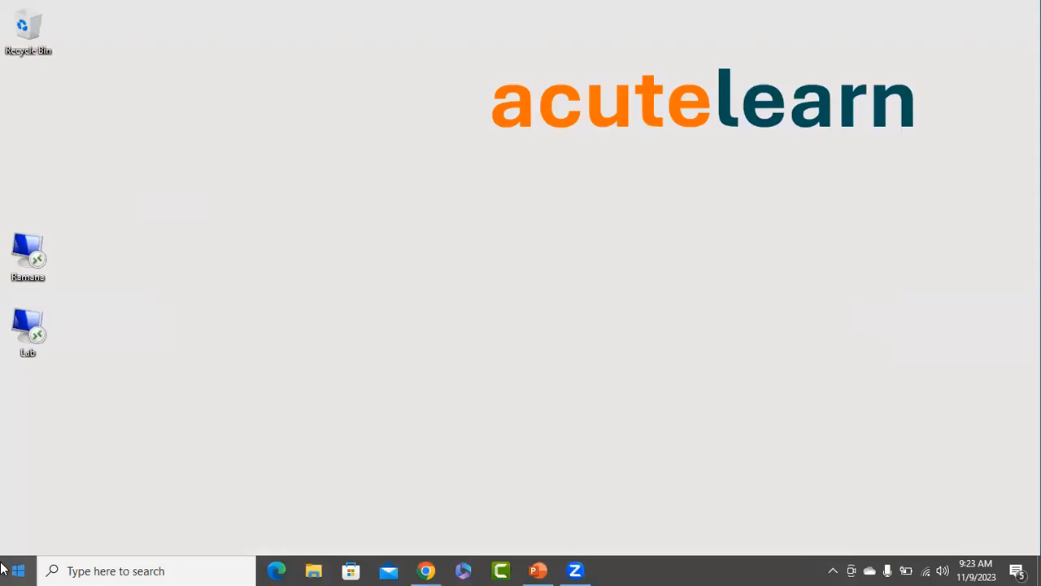
Launch Remote Desktop Connection and connect to webapp1's public IP 4.240.112.206.
left_click(14, 570)
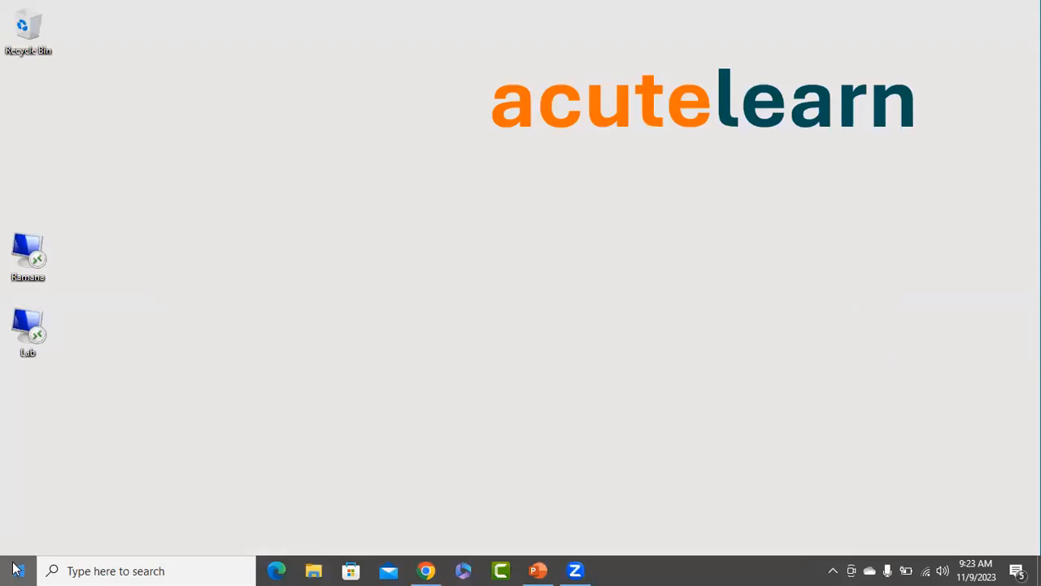
type("rem")
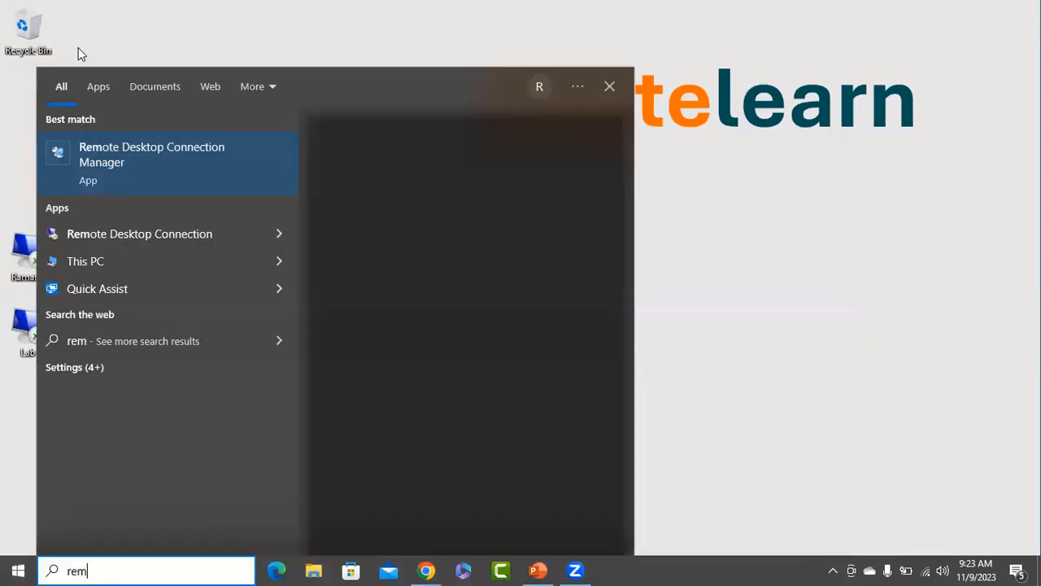
left_click(183, 237)
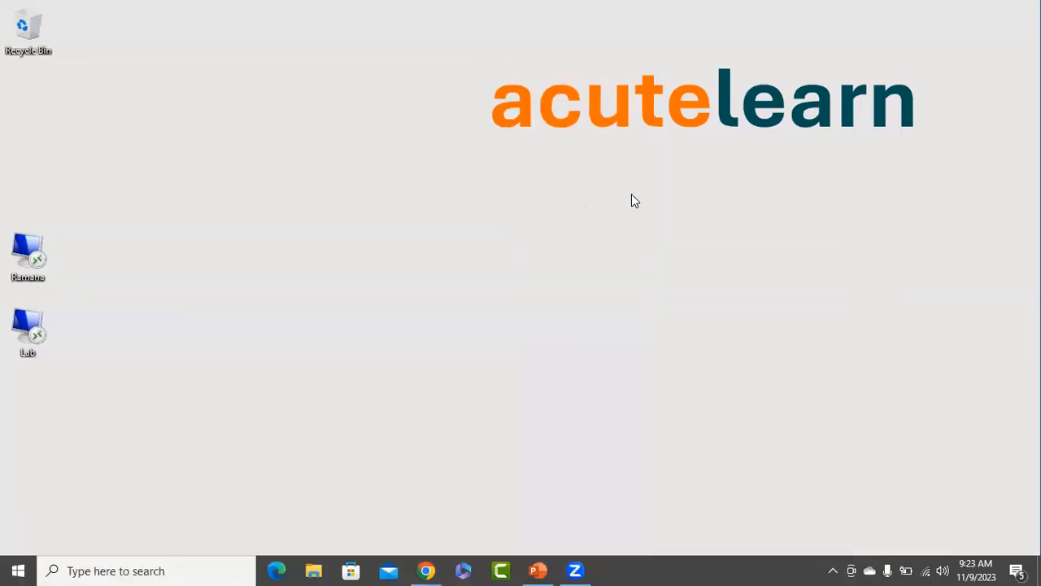
key("ctrl+v")
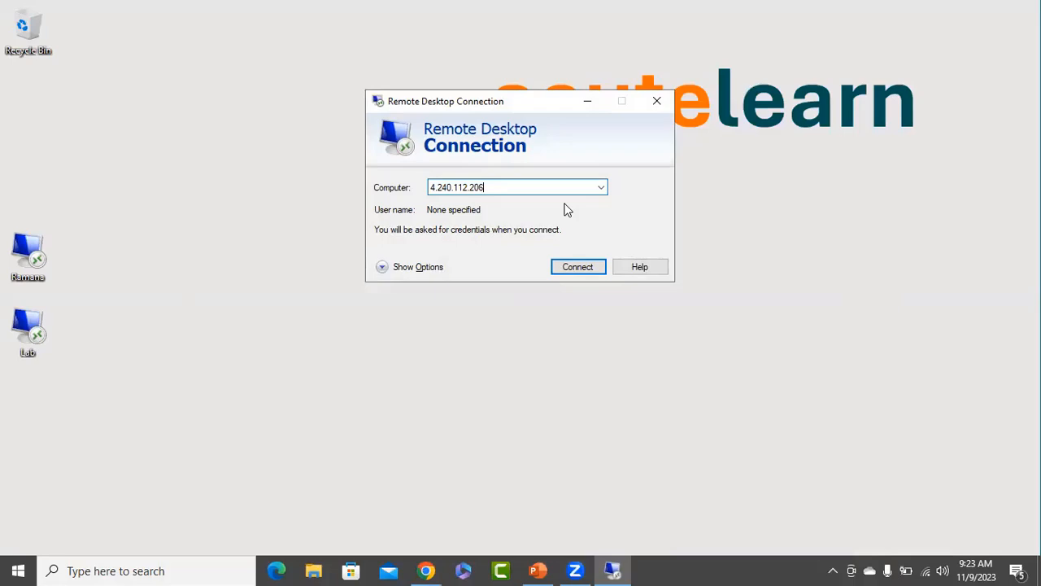
left_click(578, 268)
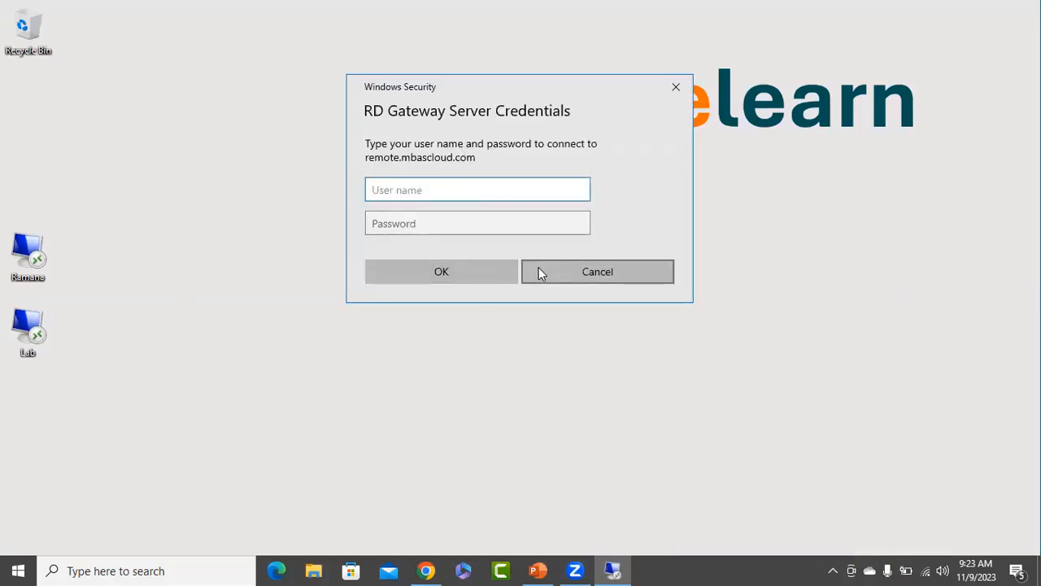
left_click(567, 270)
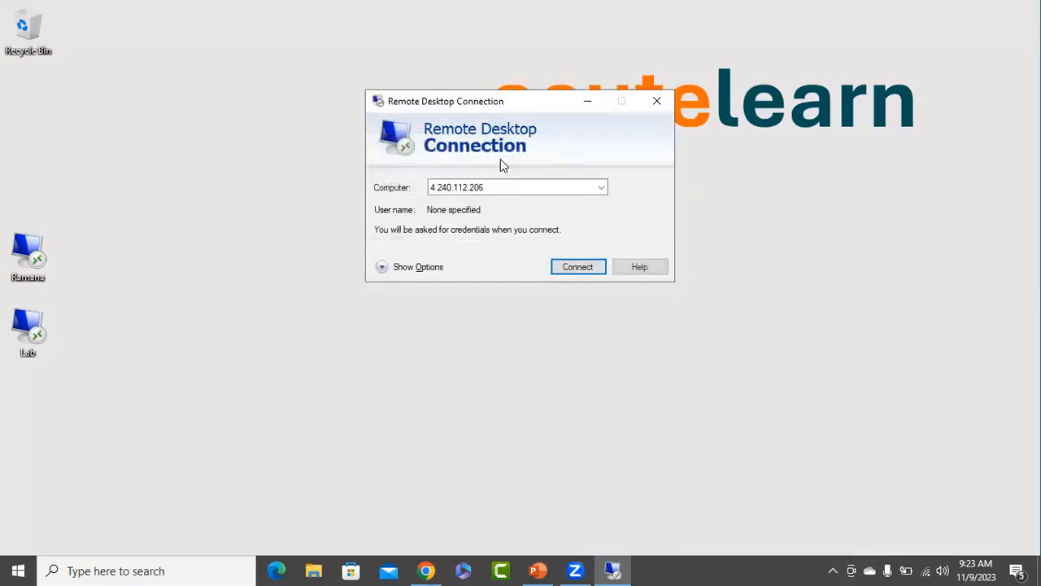
left_click(418, 268)
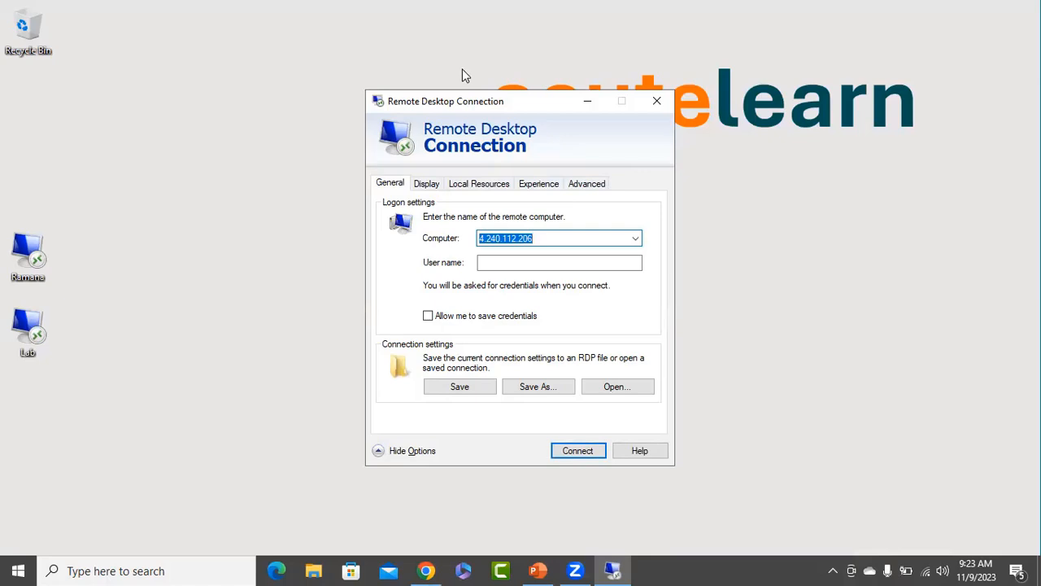
left_click(462, 73)
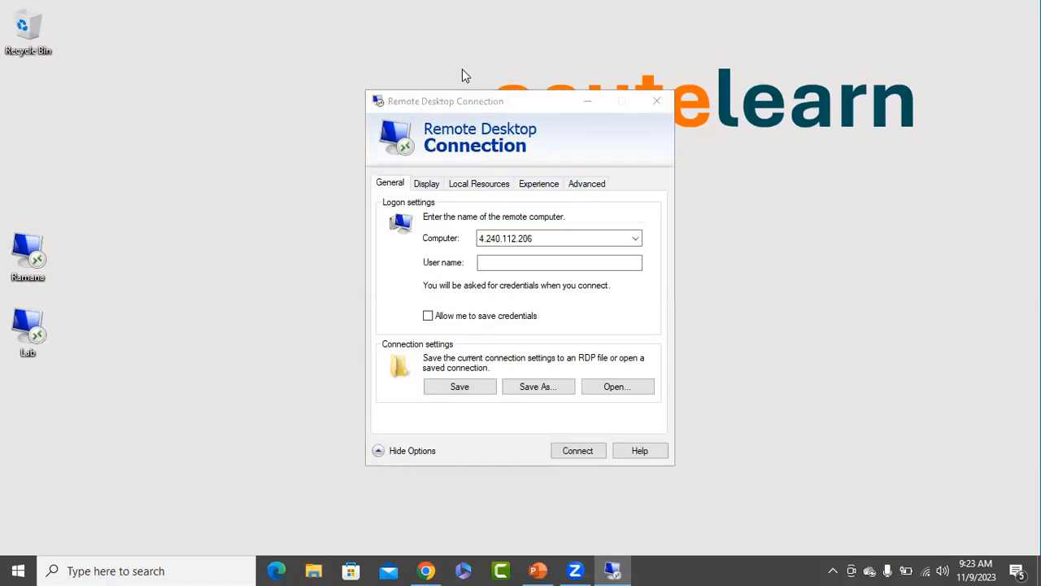
left_click(578, 452)
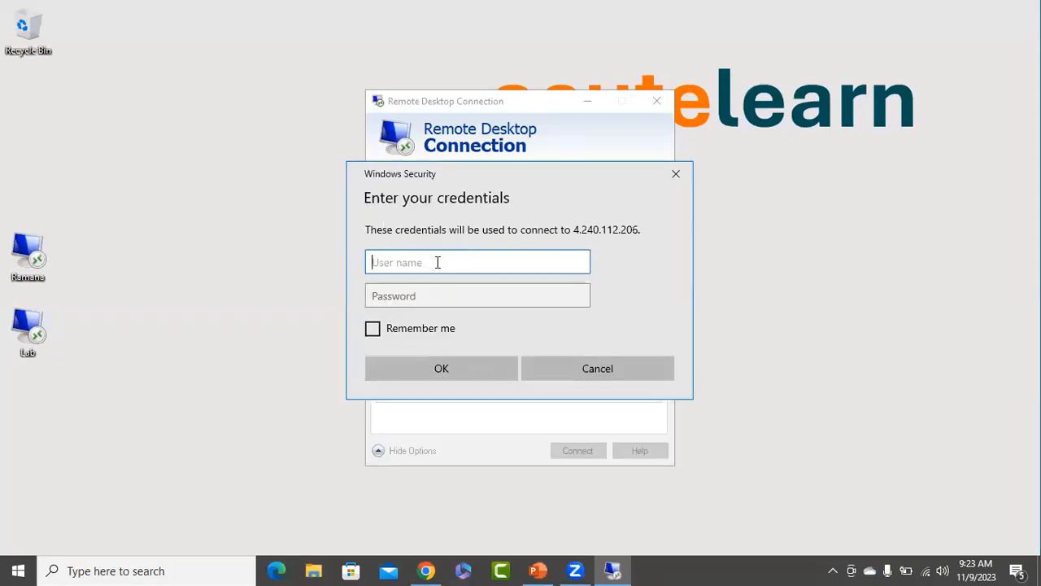
Sign in with the VM admin username and password, and tick 'Don't ask me again' on the certificate warning.
type("azureuser")
key("Tab")
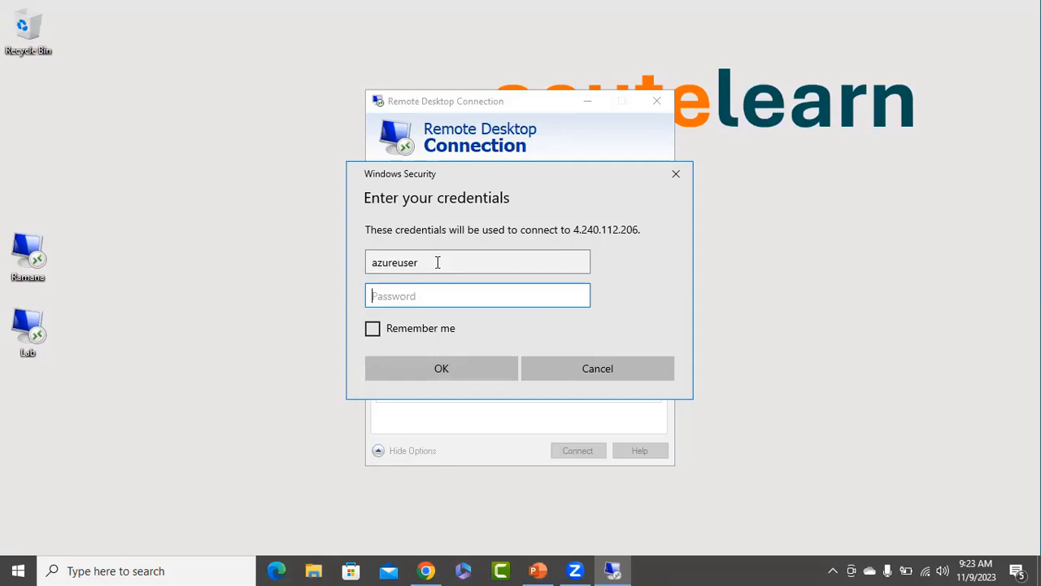
type("••••••••••••")
key("Return")
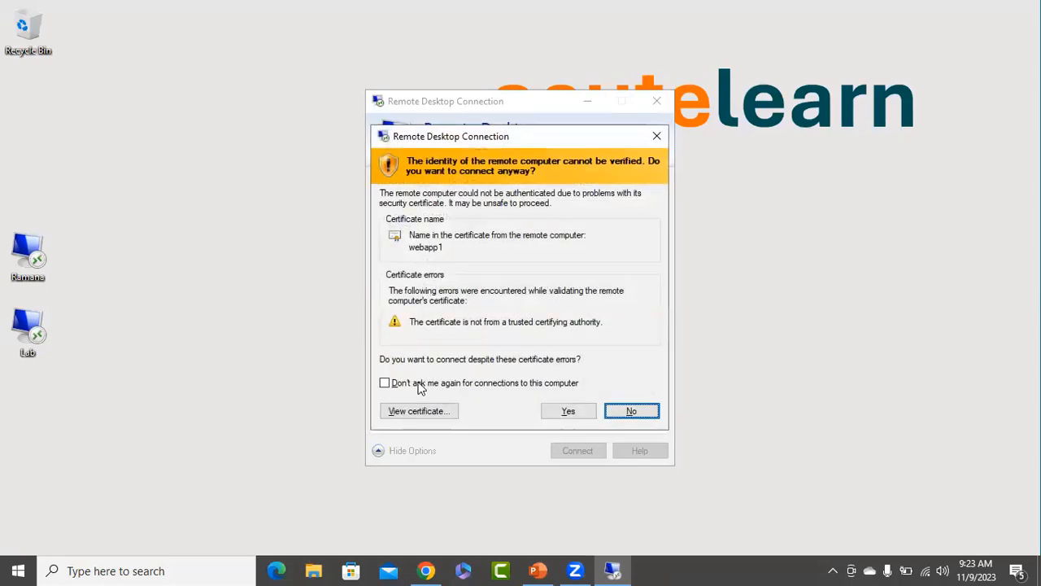
left_click(420, 389)
Accept the certificate, decline network discoverability, dismiss Admin Center, minimize Server Manager, and open File Explorer.
left_click(565, 410)
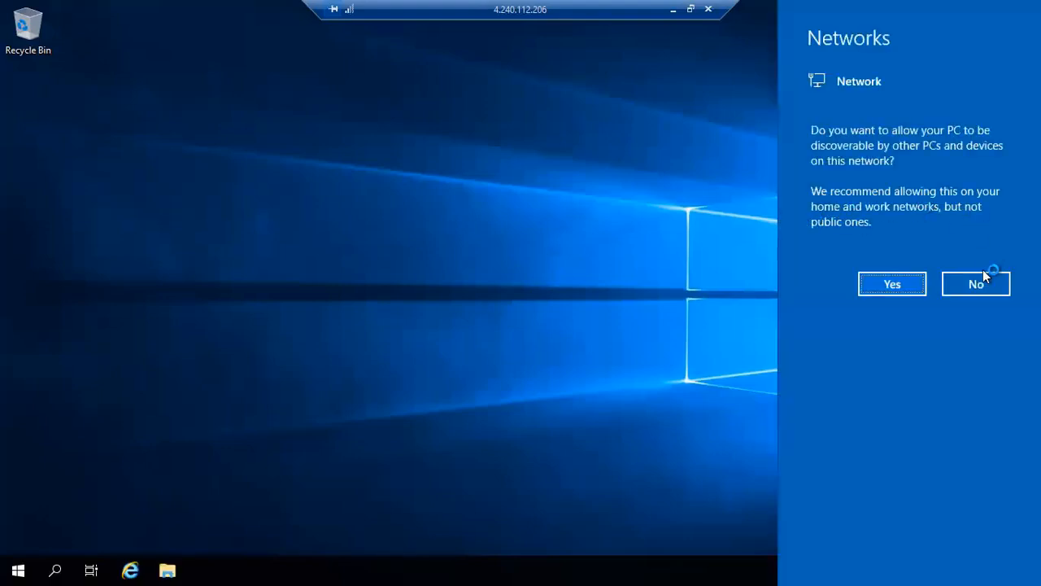
left_click(972, 284)
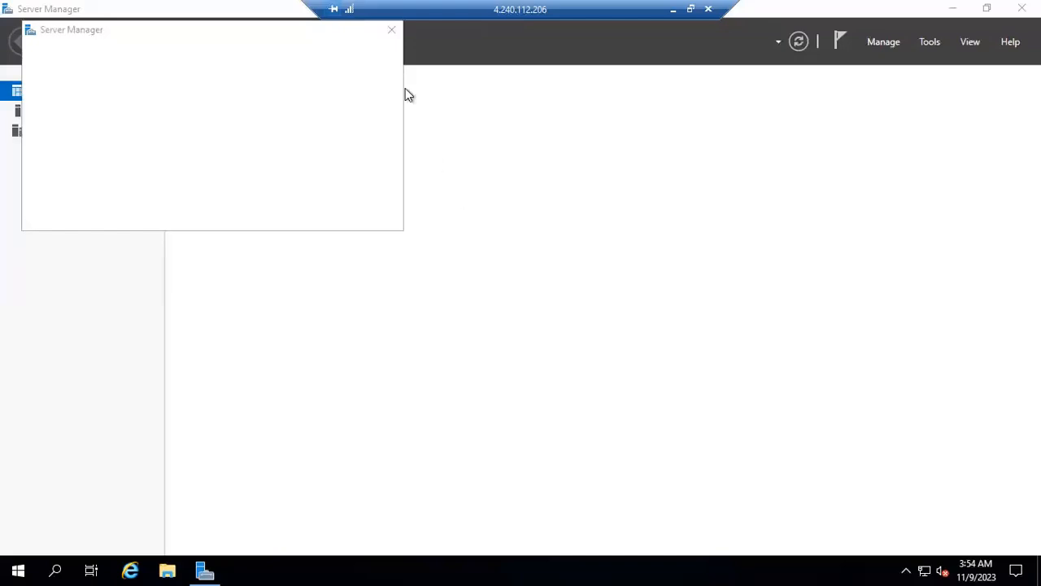
left_click(391, 30)
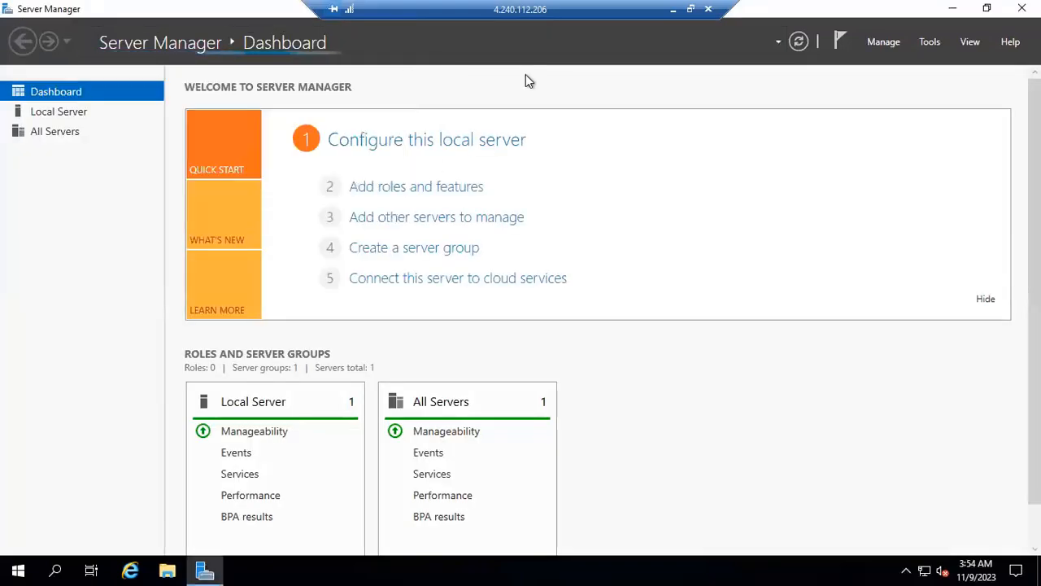
left_click(947, 9)
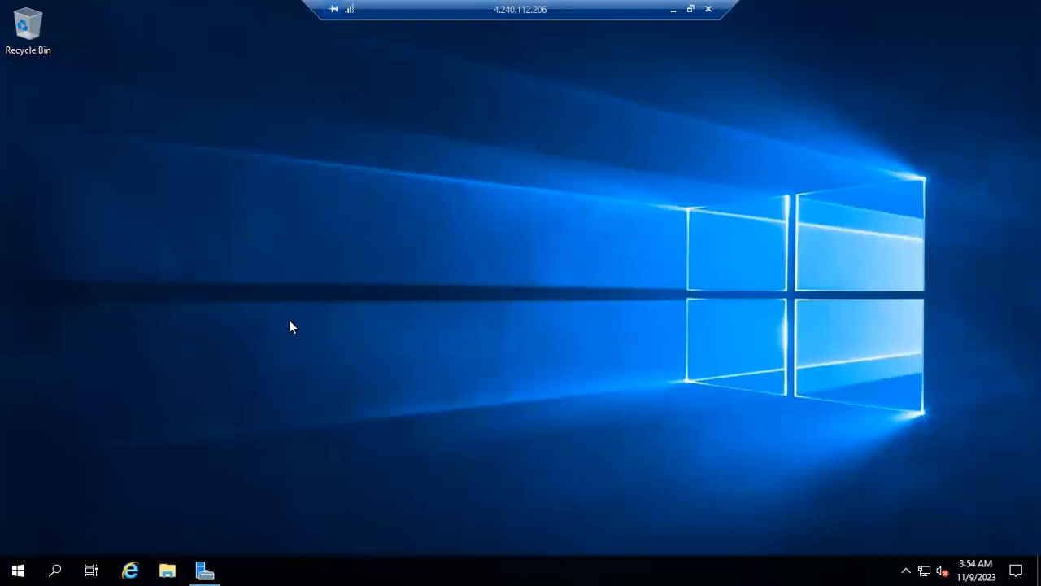
key("super+e")
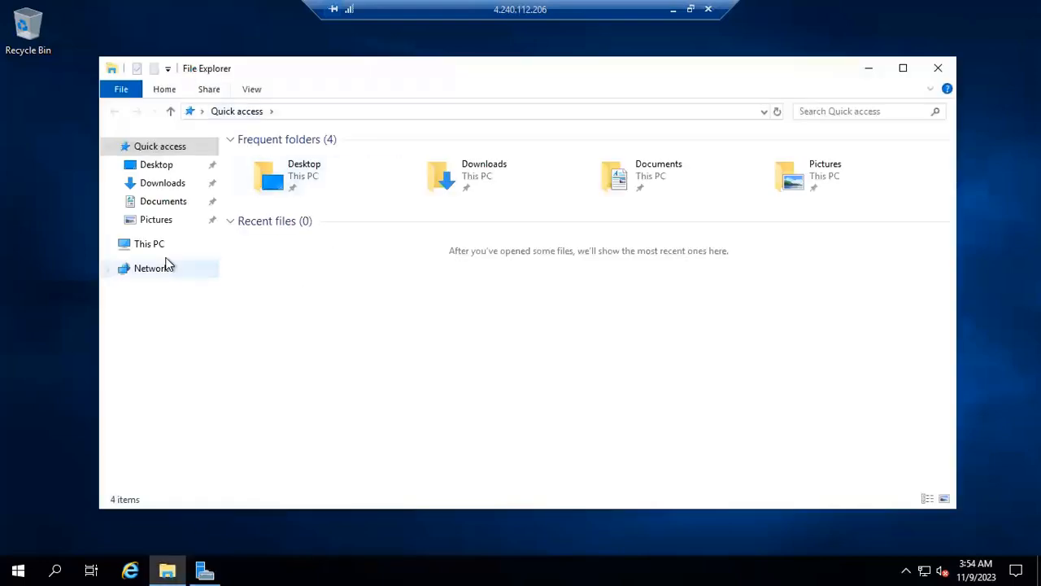
Open Temporary Storage (D:) from This PC and read DATALOSS_WARNING_README in Notepad.
left_click(147, 246)
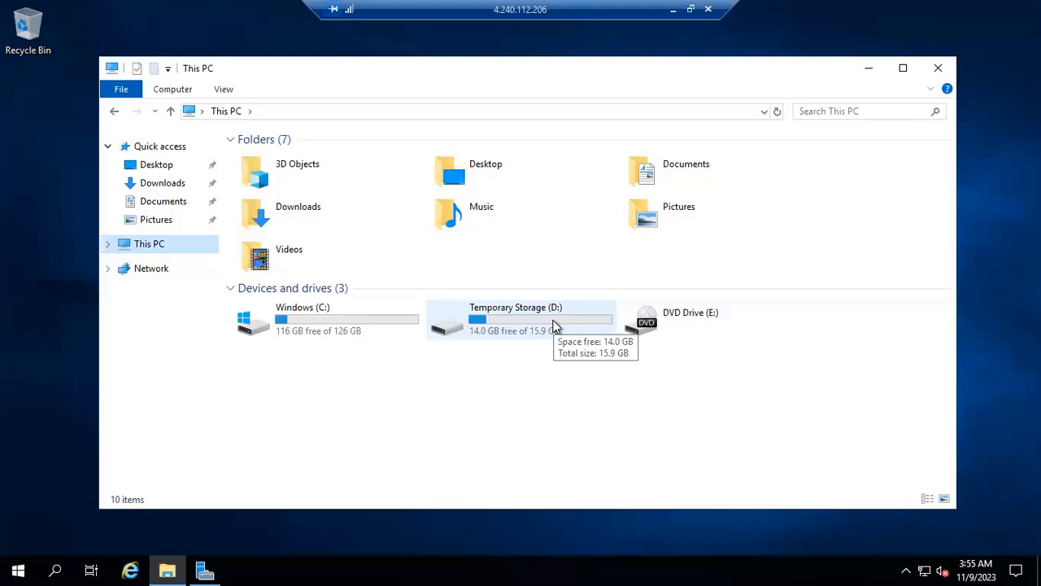
double_click(553, 326)
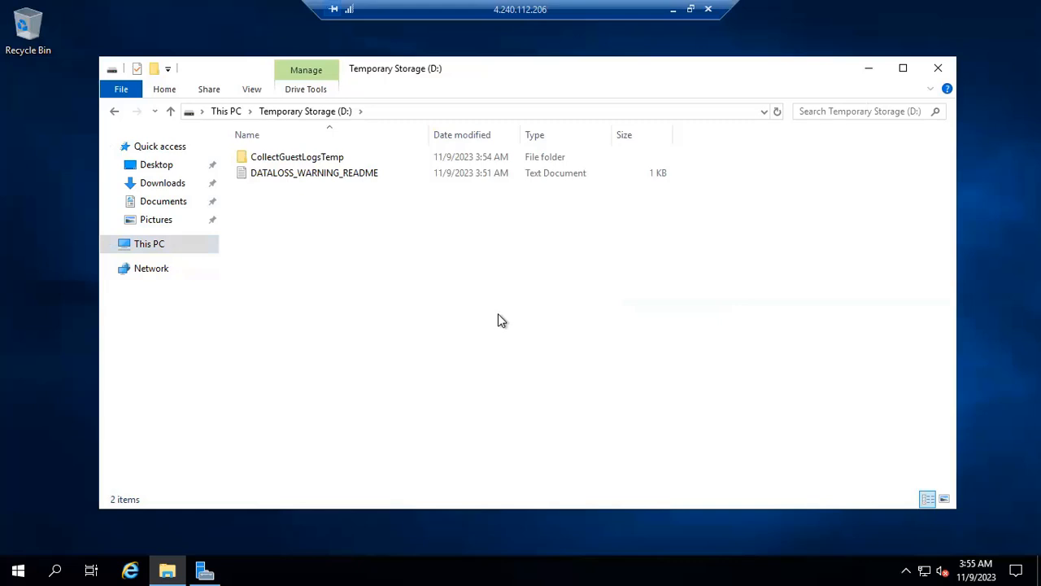
double_click(372, 175)
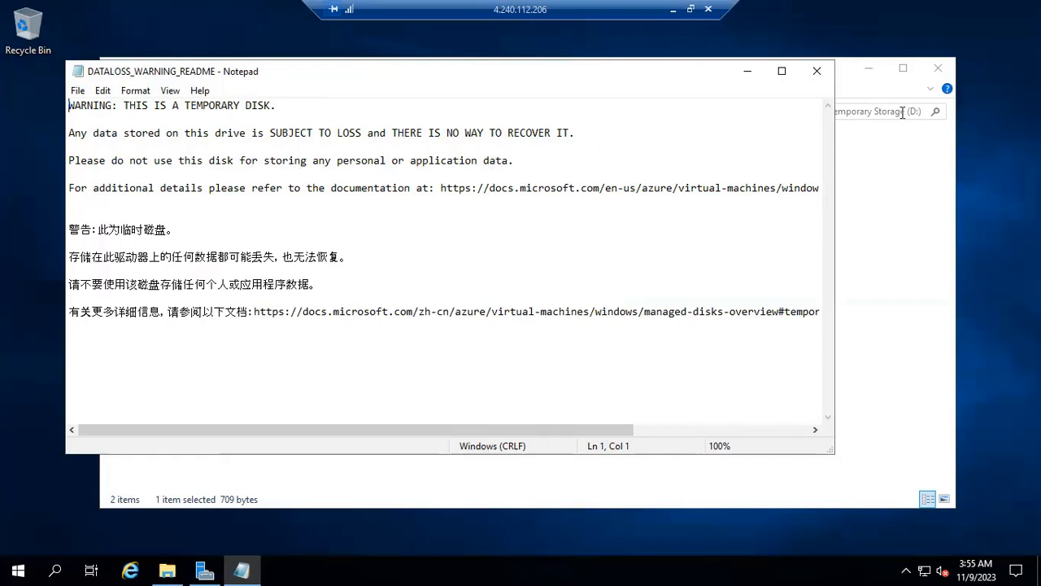
left_click(814, 71)
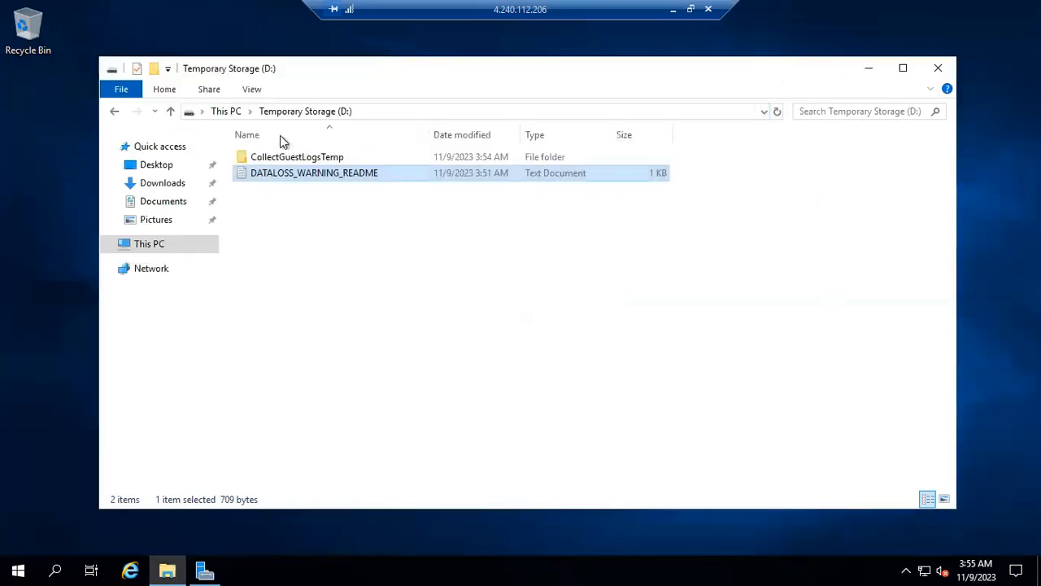
Browse back and forth between This PC and Temporary Storage (D:).
left_click(225, 111)
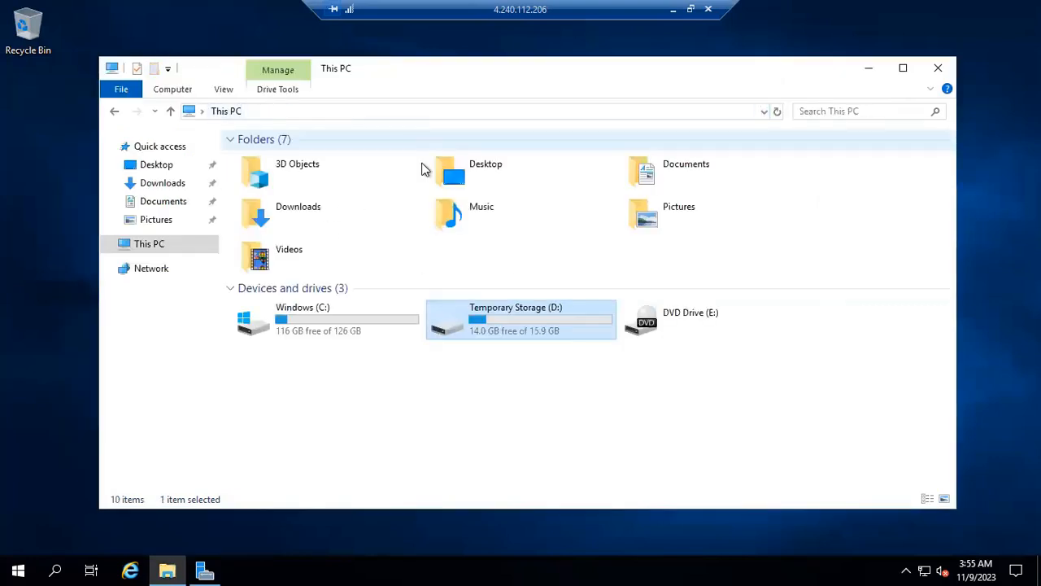
double_click(506, 331)
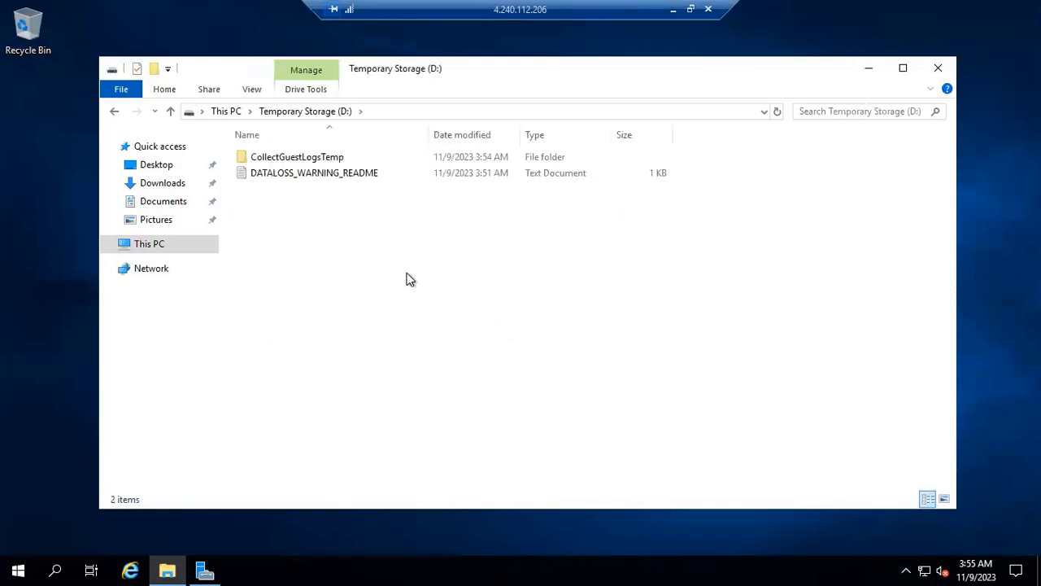
left_click(231, 110)
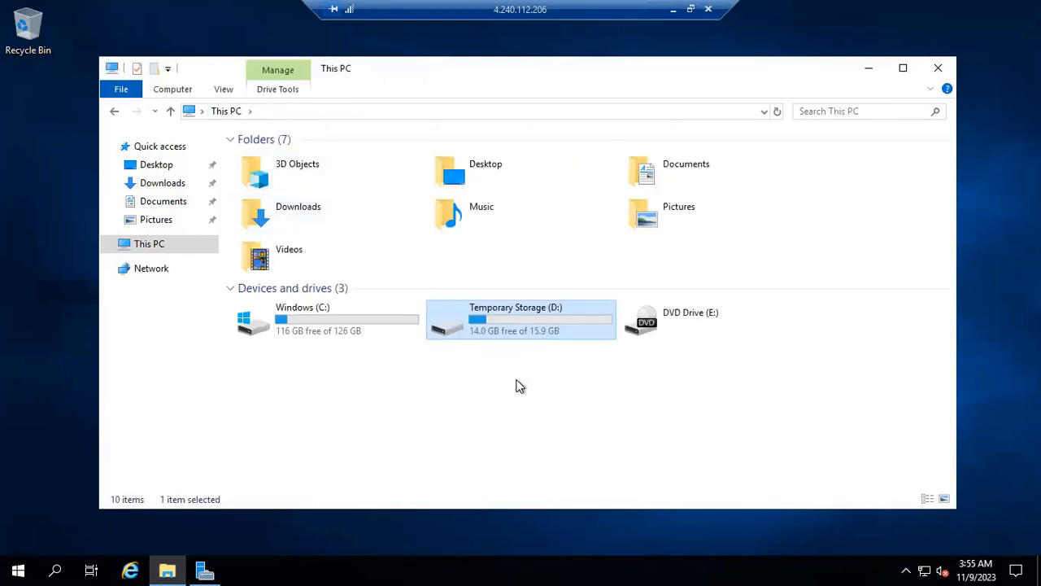
double_click(534, 330)
Create a new folder named 'Test stop' on the D: drive.
right_click(315, 263)
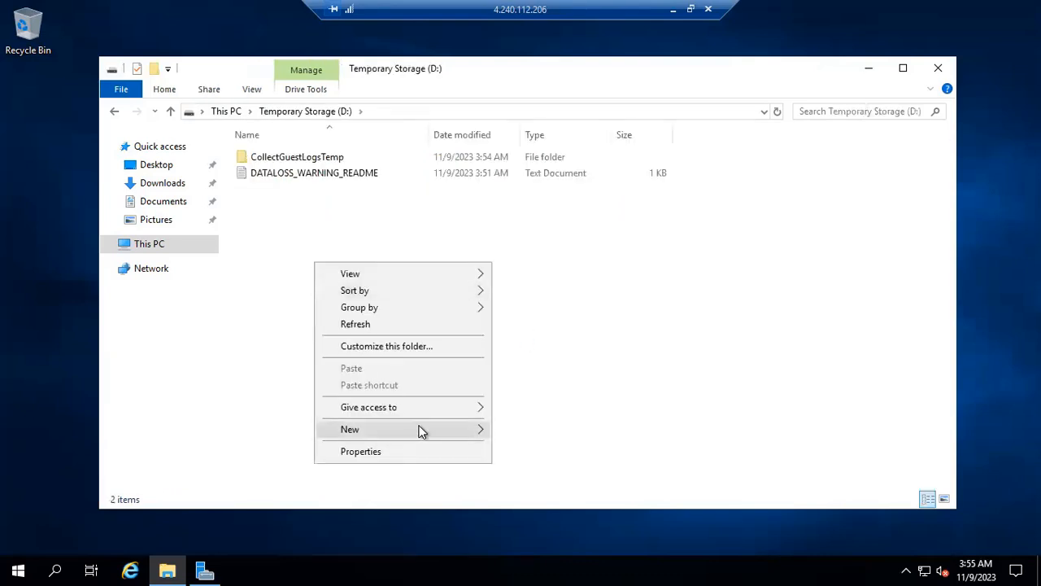
mouse_move(448, 435)
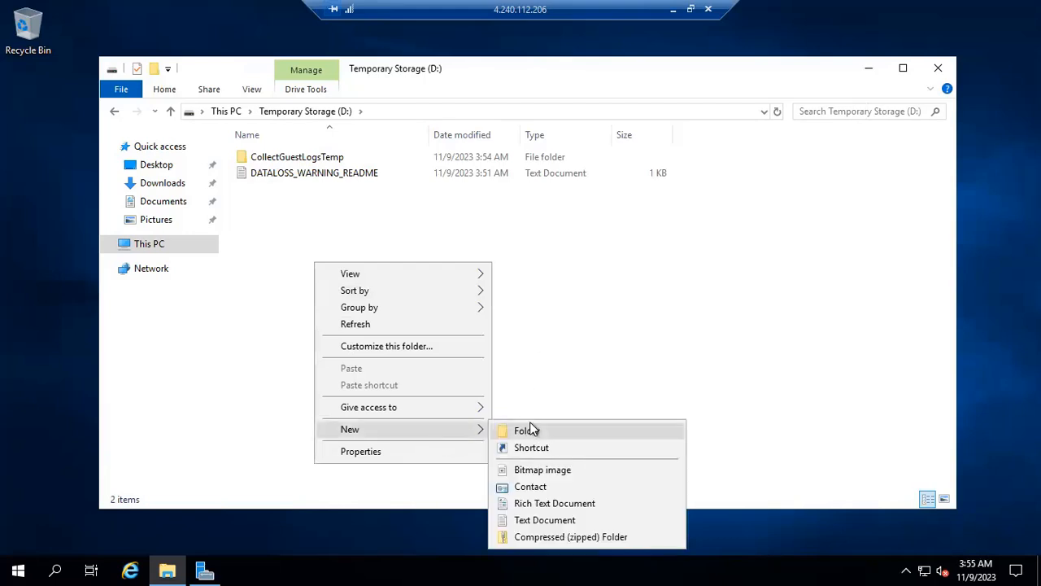
left_click(527, 428)
type("Test ")
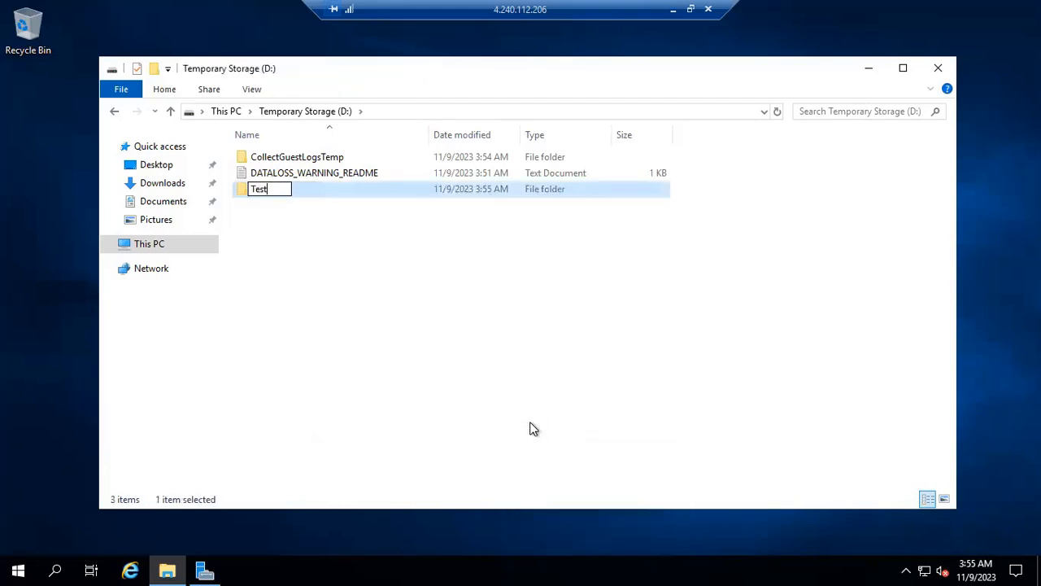
type("stop")
key("Return")
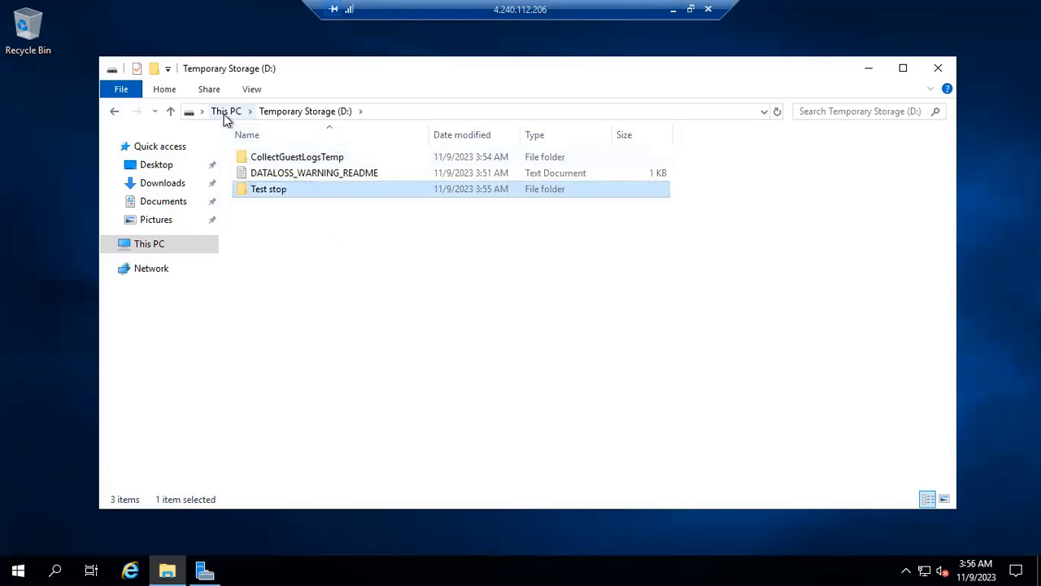
Return to This PC and close File Explorer.
left_click(225, 111)
left_click(519, 407)
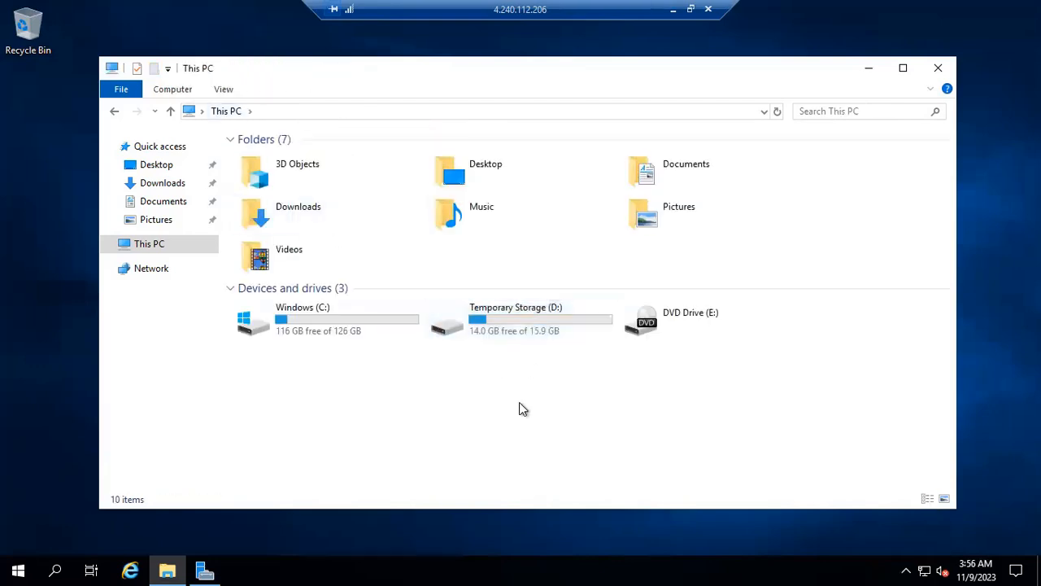
left_click(937, 69)
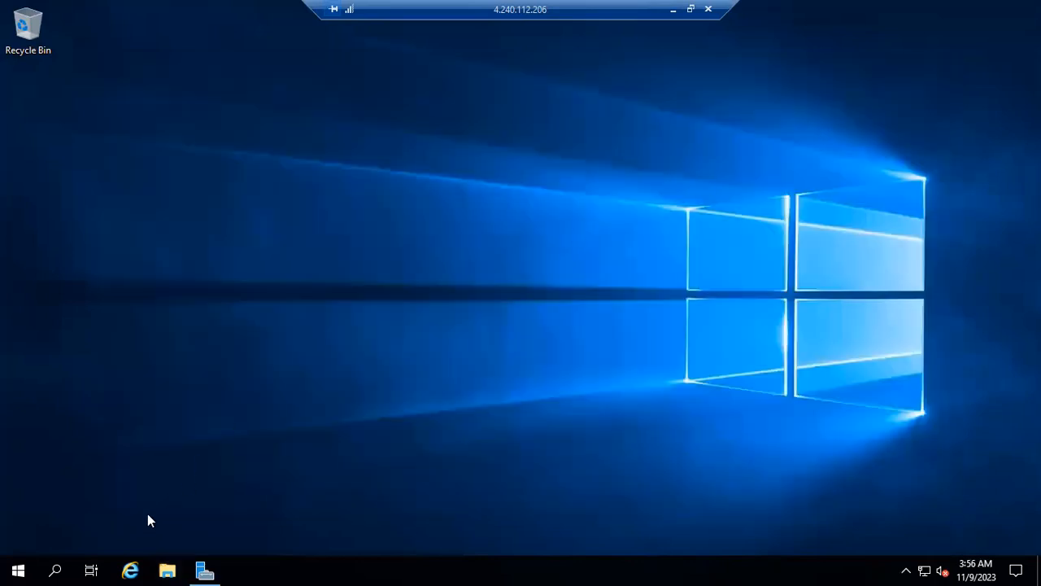
Restore Server Manager, glance at its Tools menu, then close Server Manager.
left_click(206, 571)
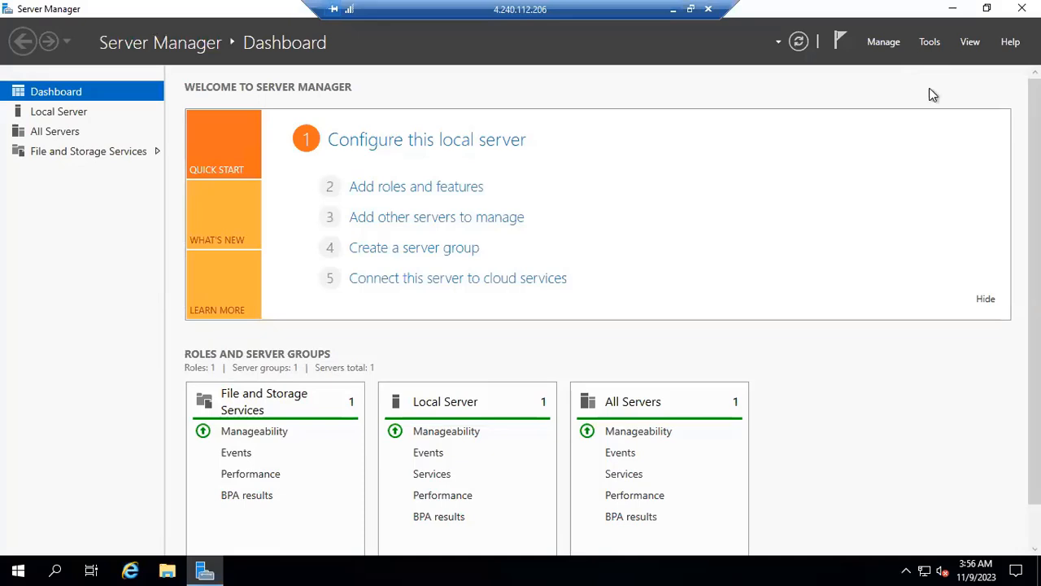
left_click(930, 41)
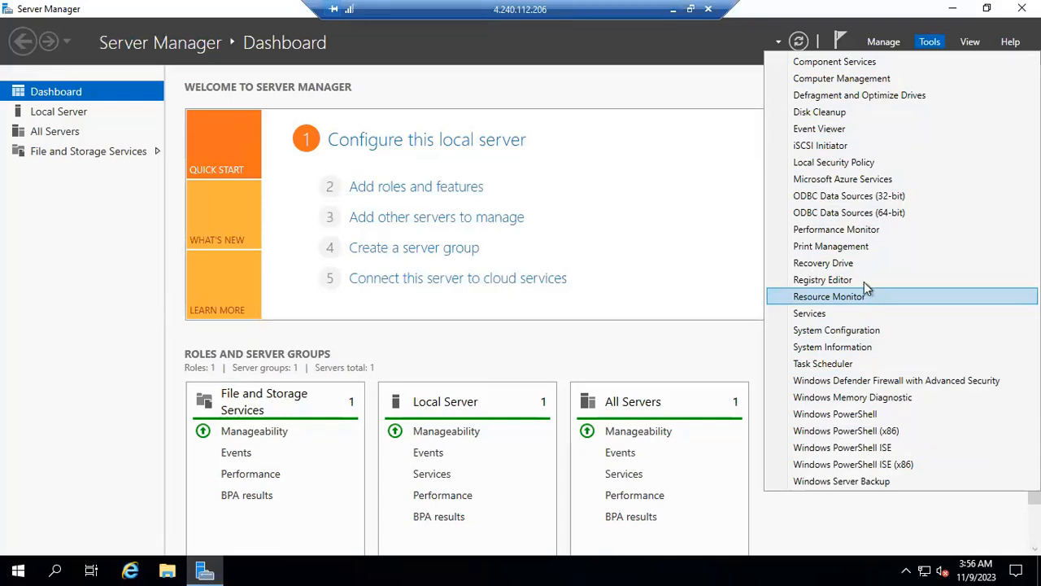
left_click(701, 96)
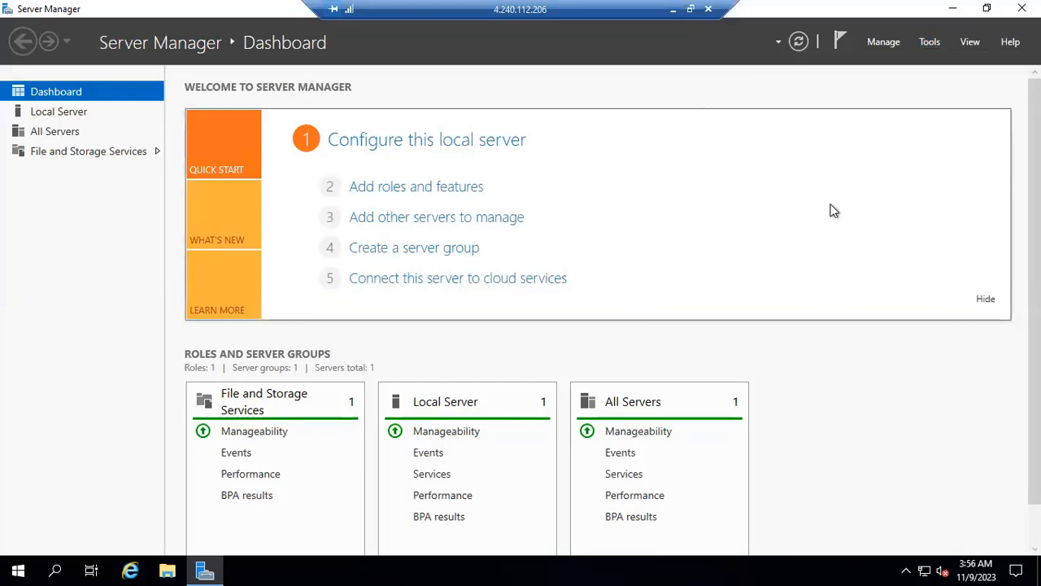
left_click(1022, 8)
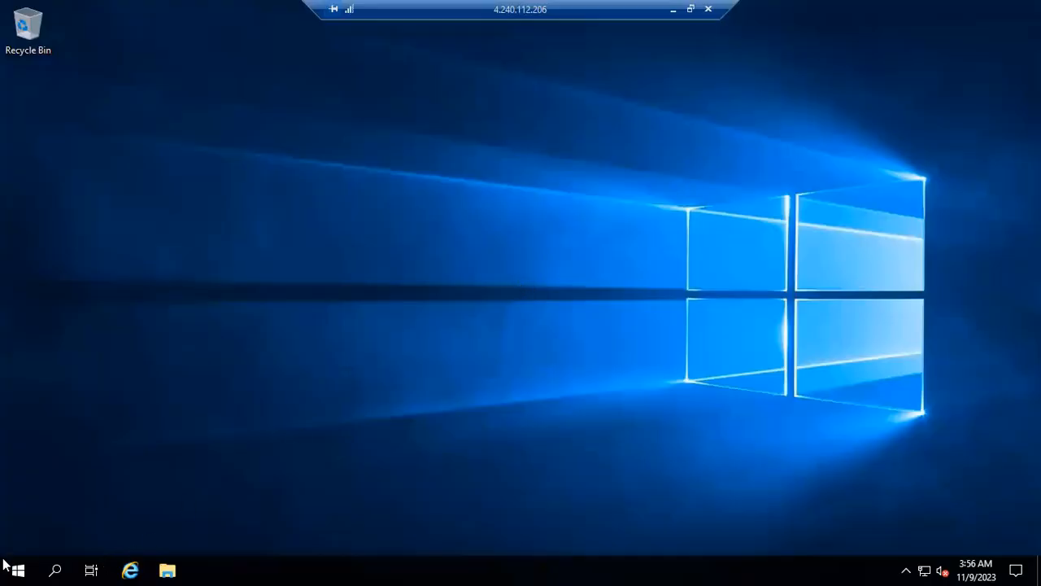
Sign out of webapp1 via the Start menu and switch back to Chrome's Azure portal.
right_click(12, 569)
mouse_move(102, 528)
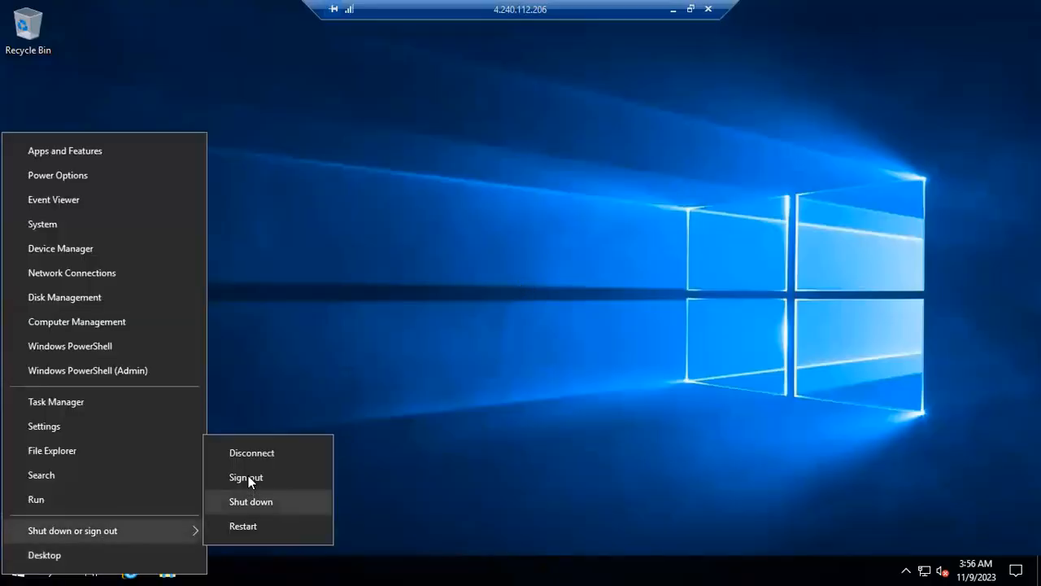
left_click(248, 476)
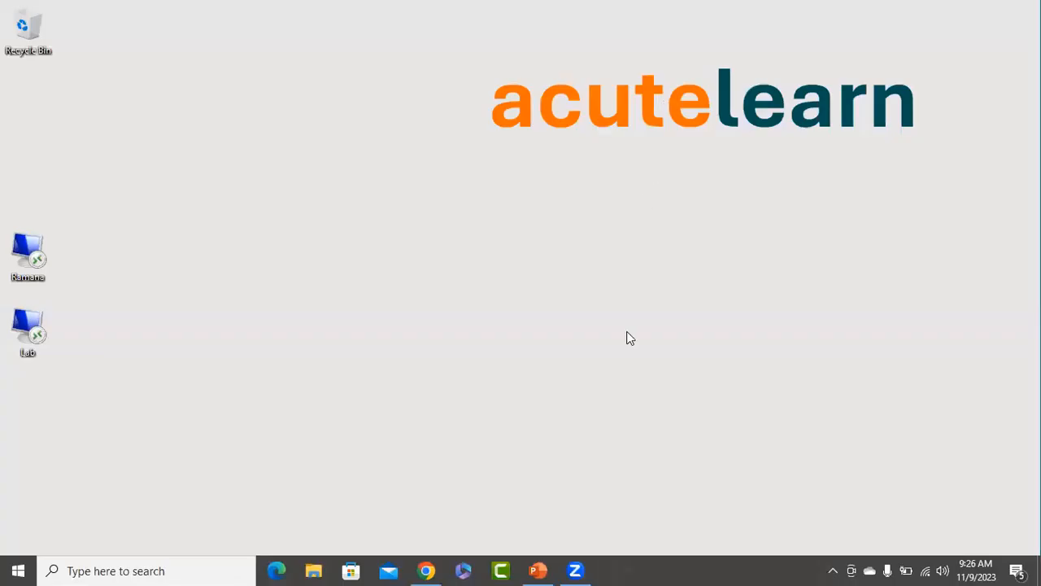
left_click(426, 570)
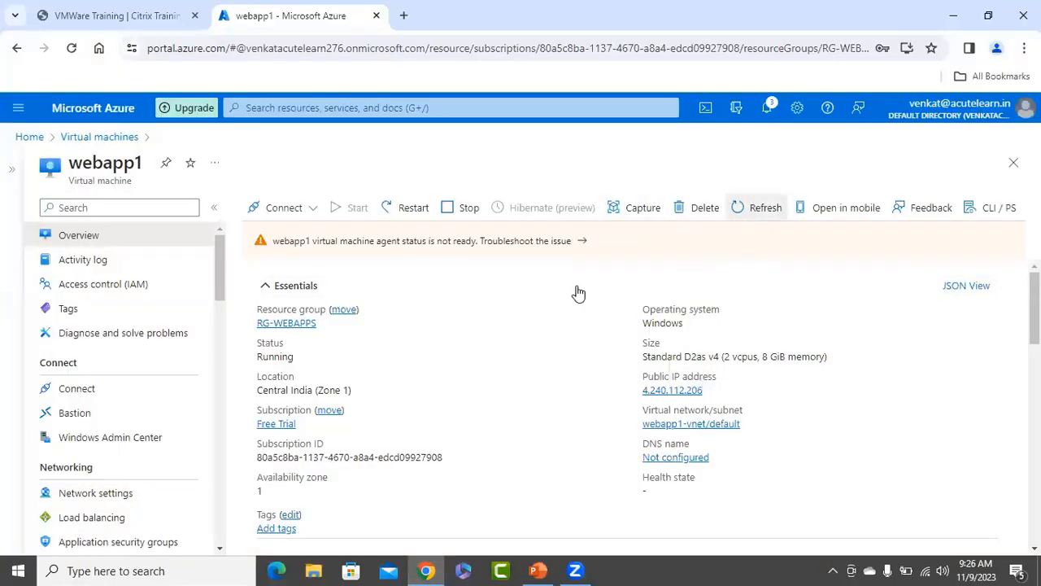
Stop webapp1 from its overview and confirm with Yes.
left_click(466, 210)
left_click(287, 294)
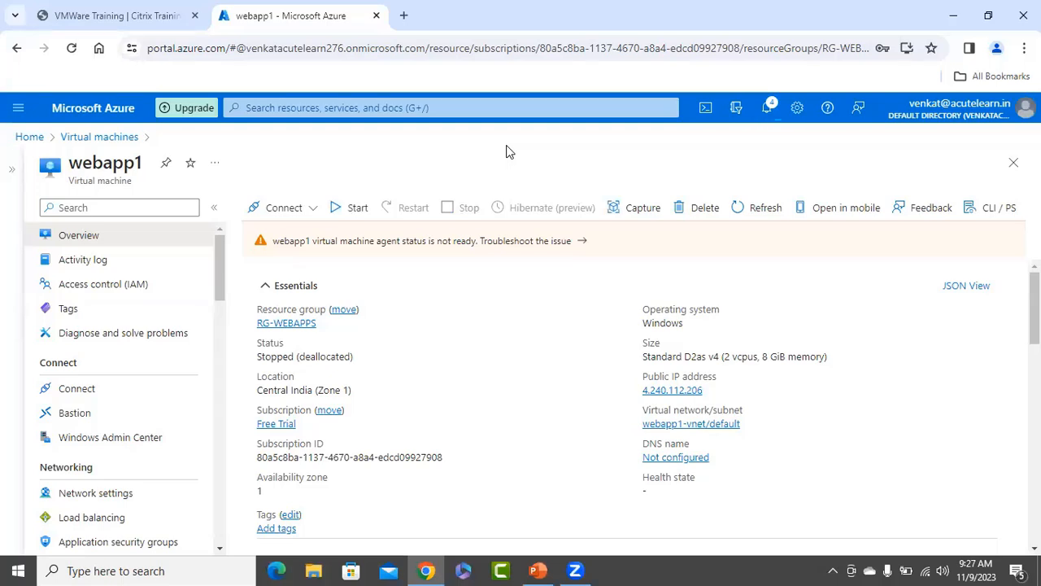
Refresh the Virtual machines list until webapp1 shows Stopped (deallocated), then select webapp1's checkbox.
left_click(1014, 163)
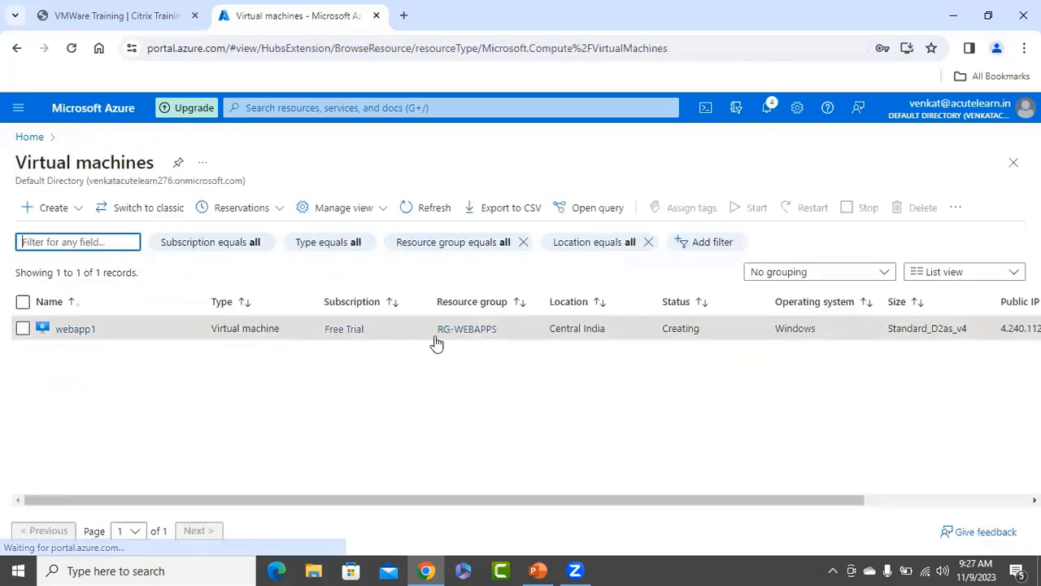
left_click(434, 209)
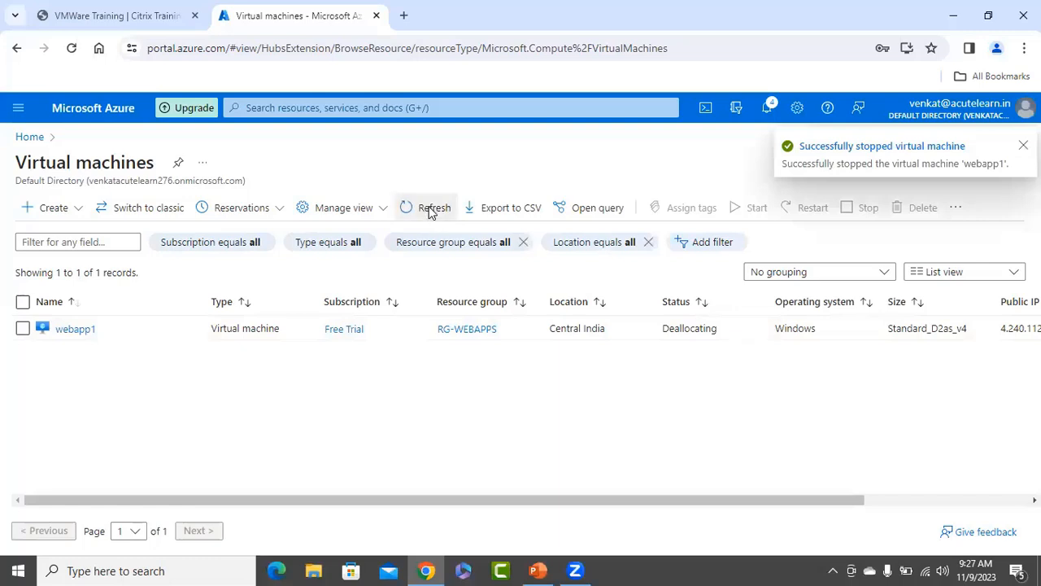
left_click(437, 211)
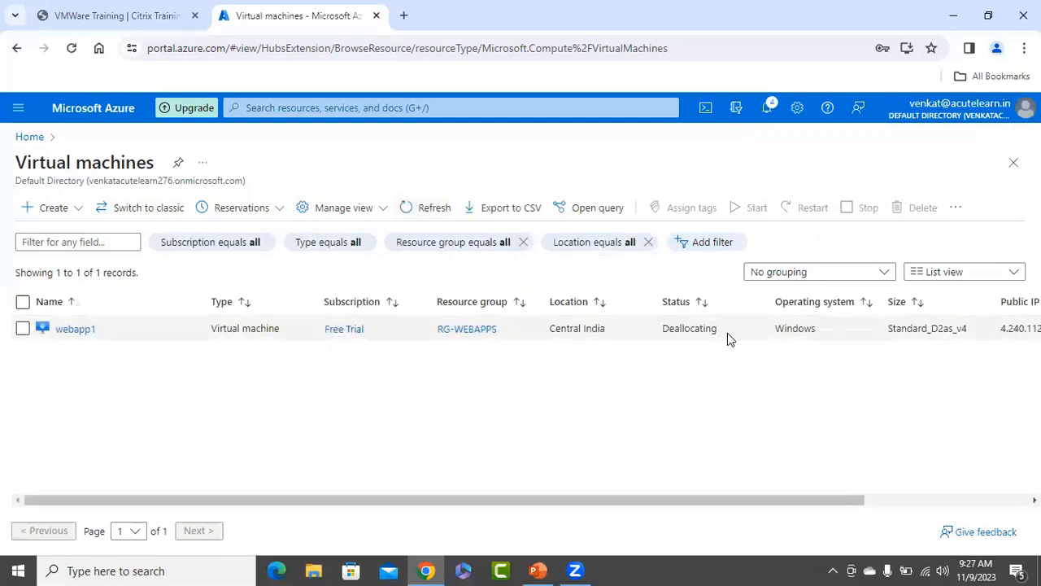
left_click(426, 214)
left_click(378, 210)
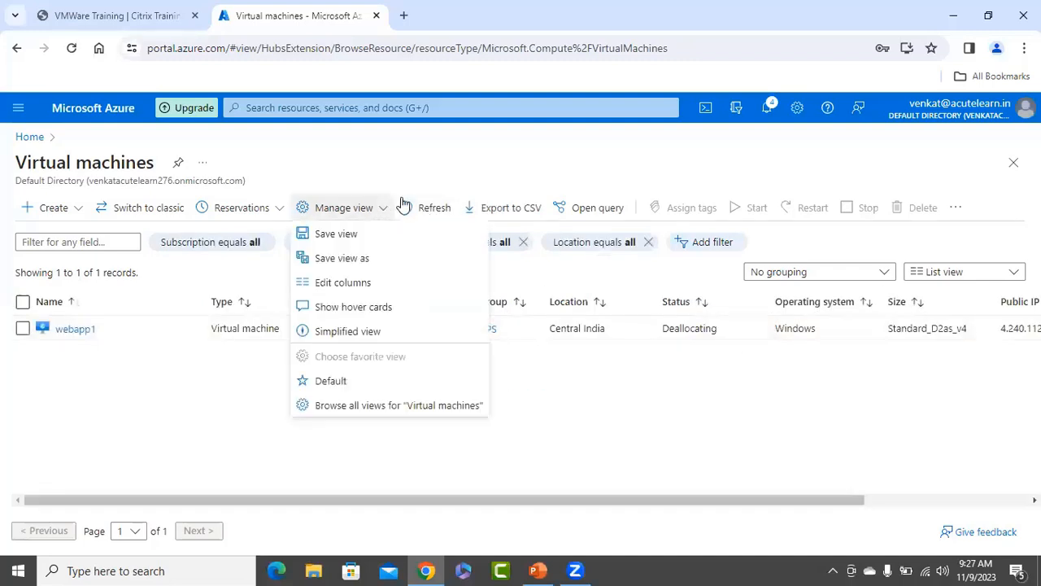
left_click(462, 152)
left_click(439, 205)
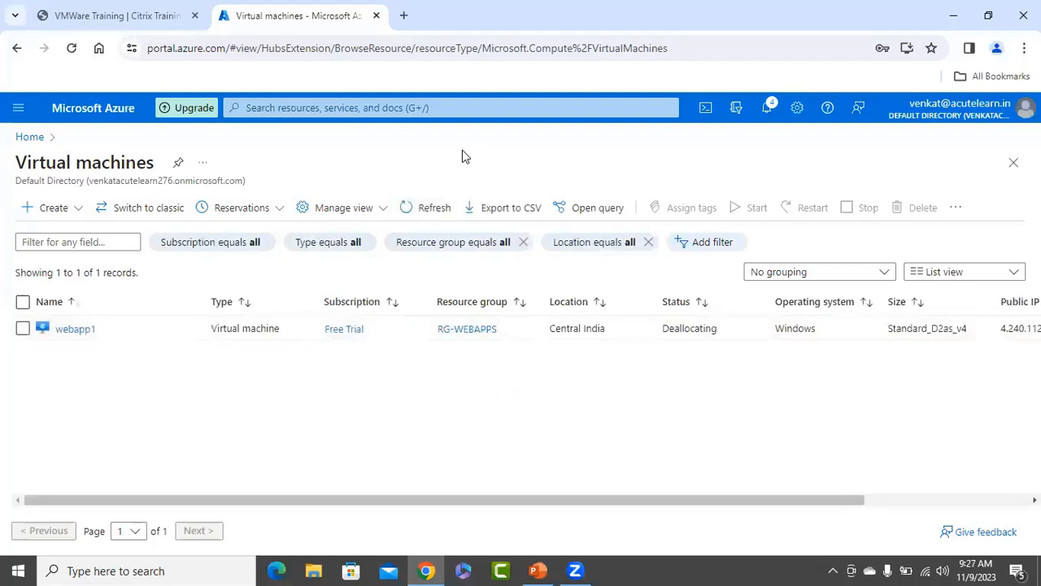
left_click(428, 215)
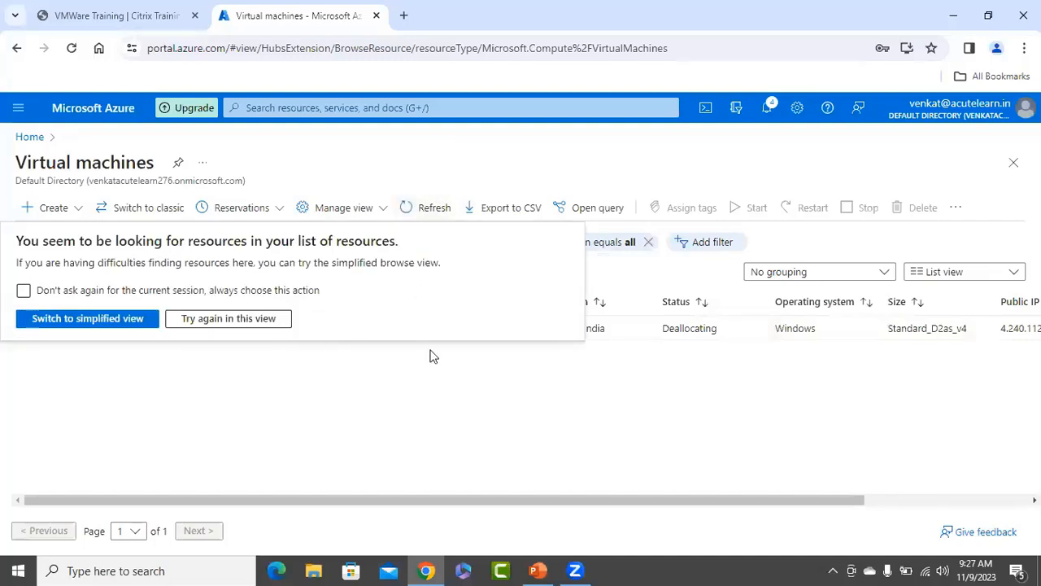
left_click(368, 411)
left_click(431, 209)
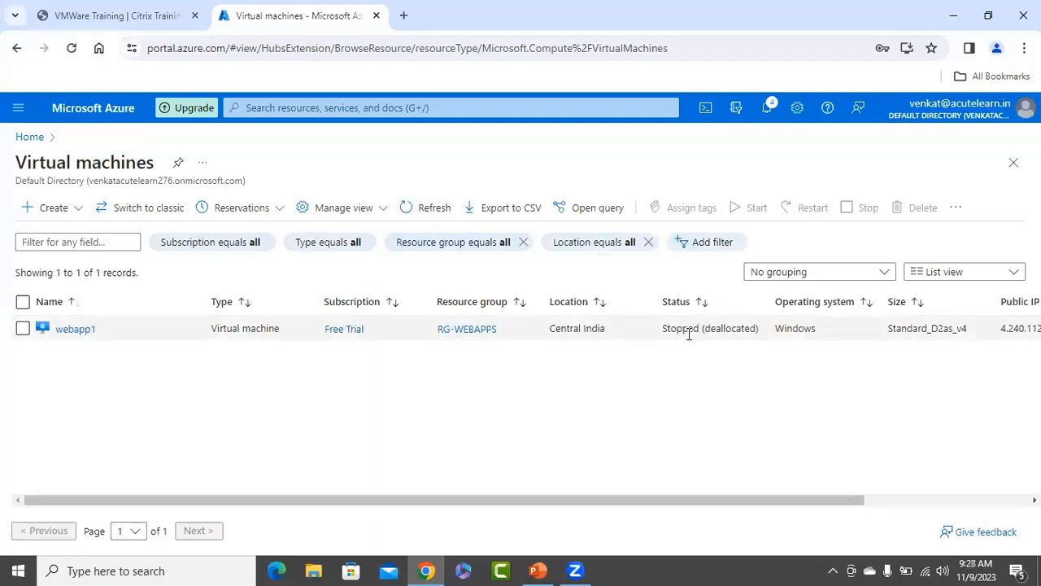
left_click(22, 328)
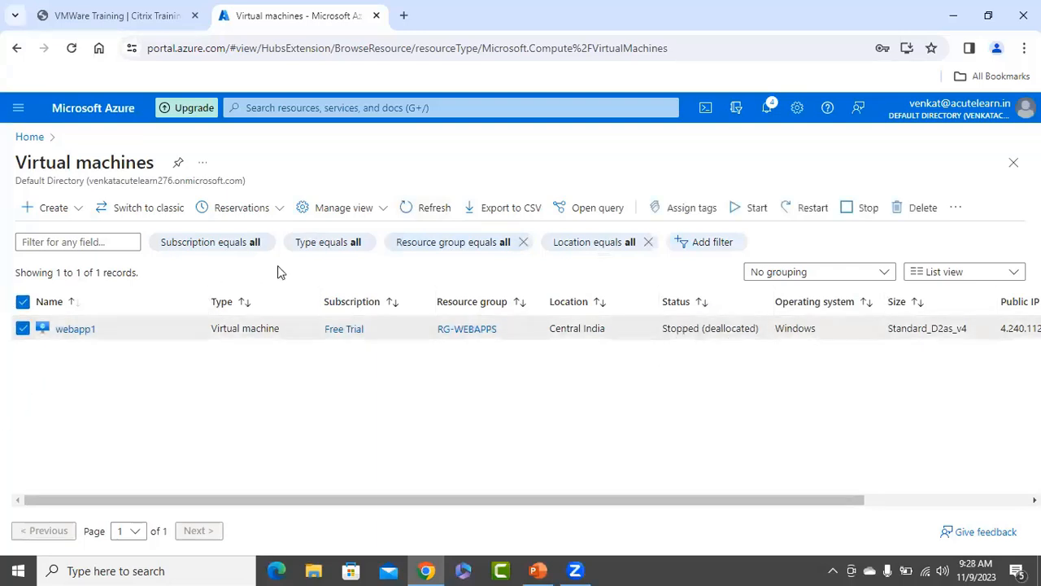
Start webapp1, confirm Yes, and open its overview with the VM list collapsed.
left_click(755, 209)
left_click(50, 292)
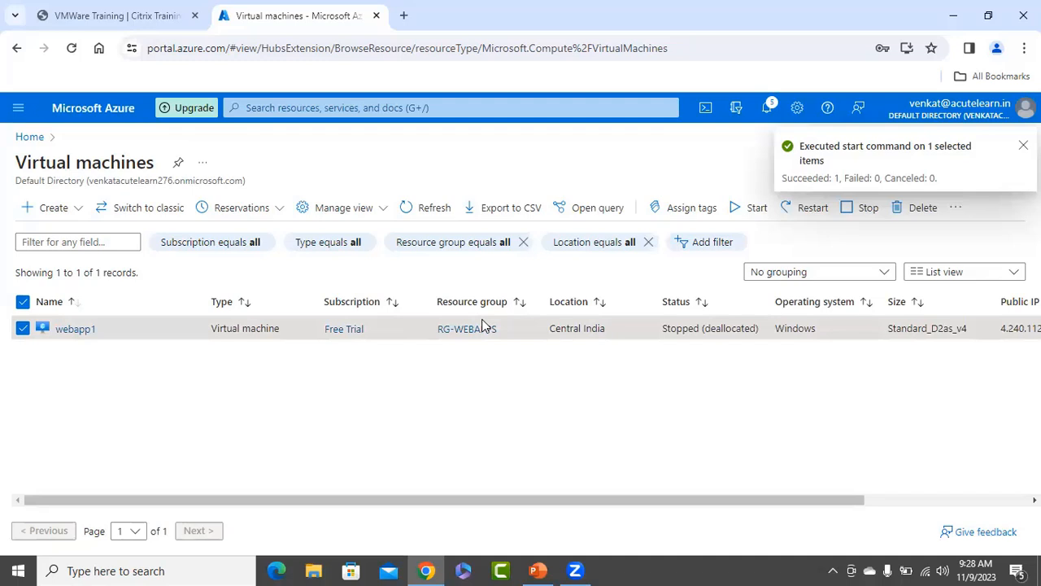
left_click(77, 329)
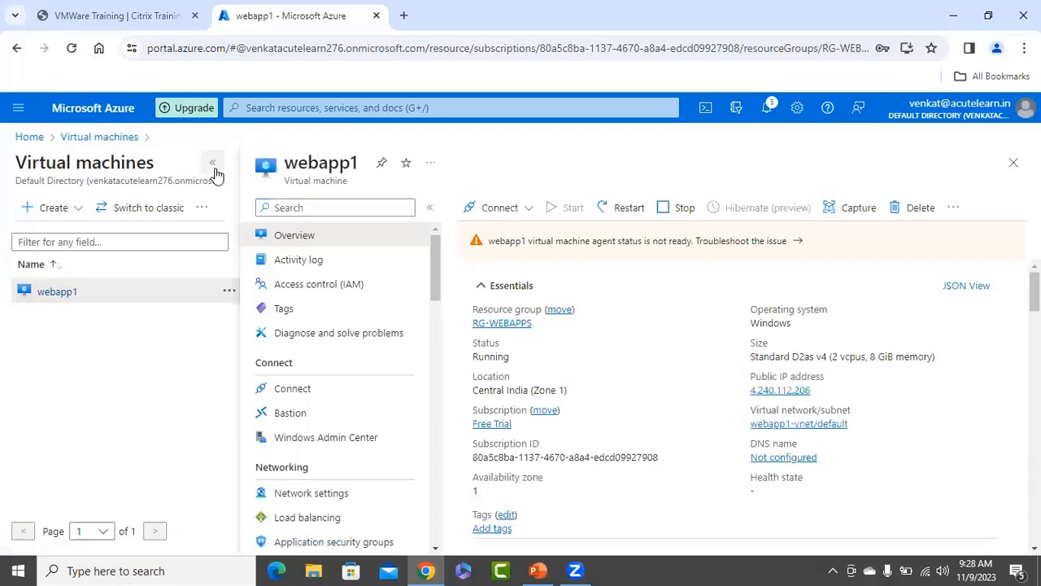
left_click(213, 163)
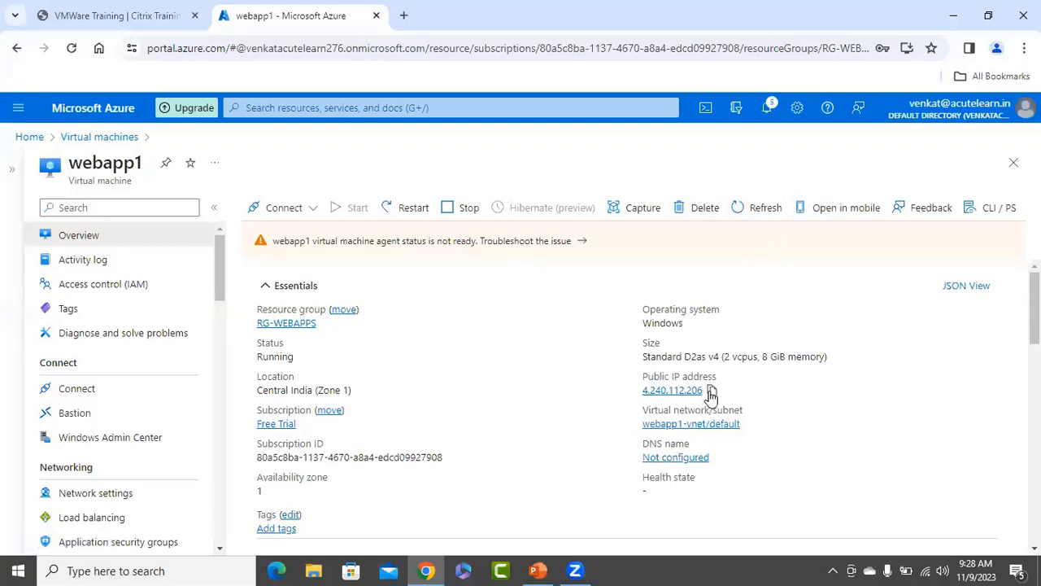
Copy webapp1's public IP 4.240.112.206 and launch Remote Desktop Connection.
left_click(712, 389)
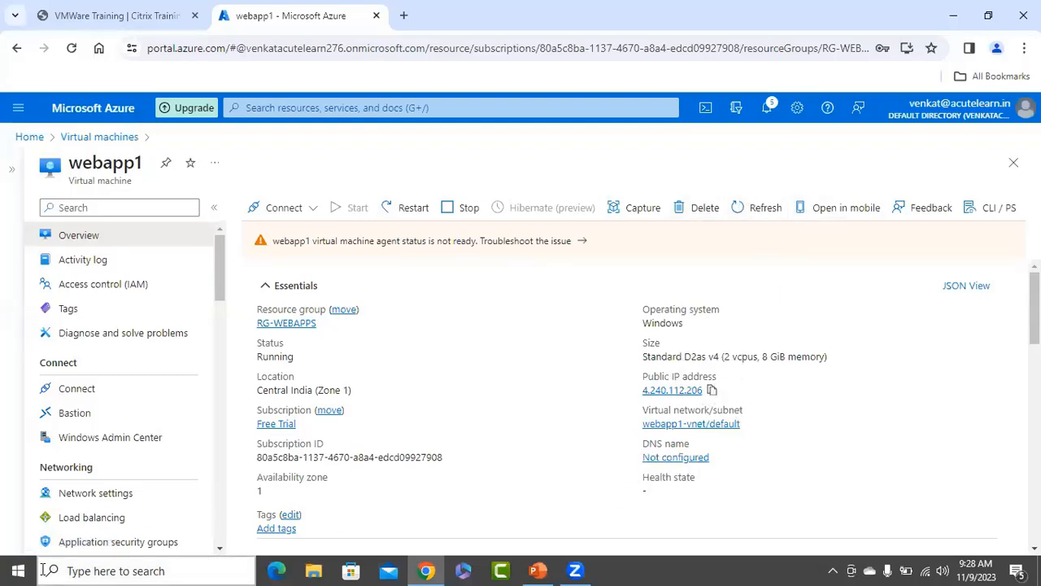
right_click(18, 570)
left_click(66, 500)
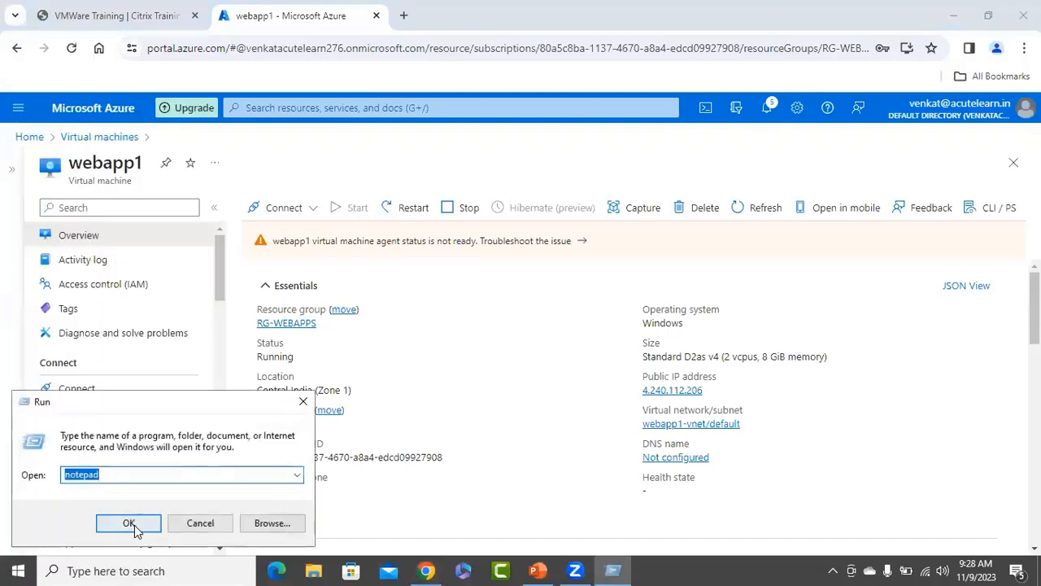
left_click(189, 528)
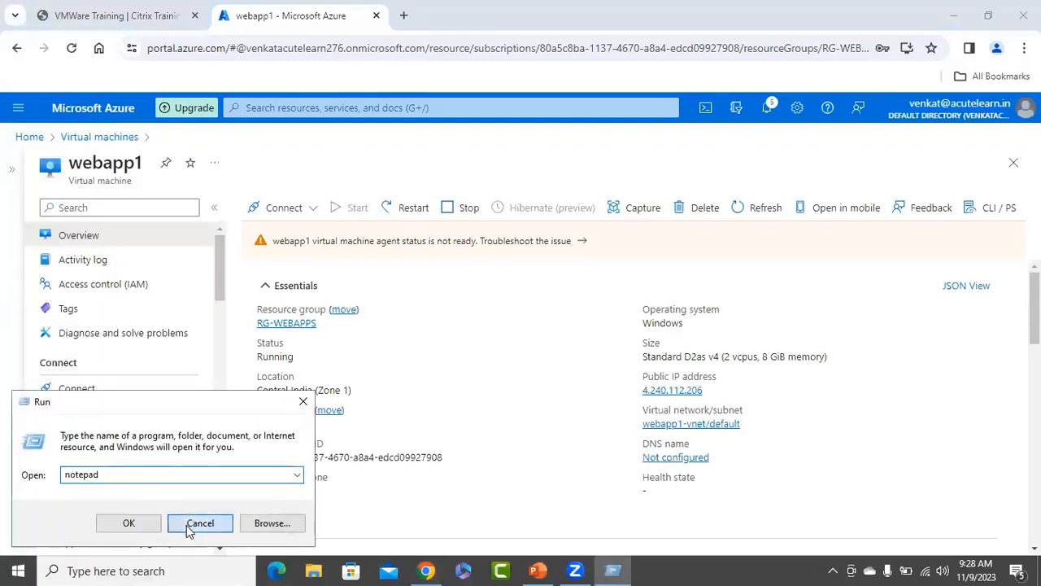
left_click(19, 569)
type("rem")
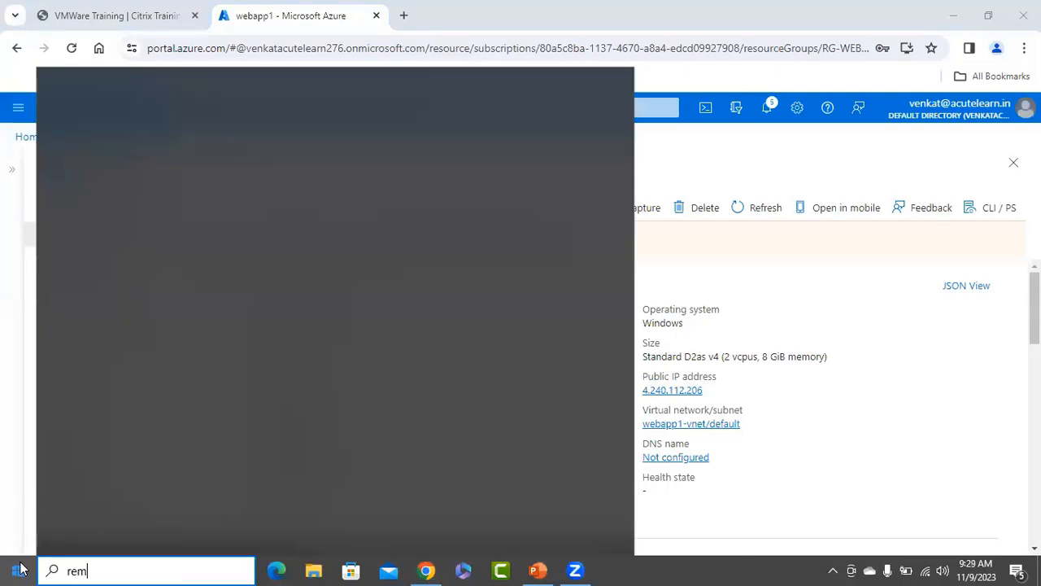
left_click(92, 233)
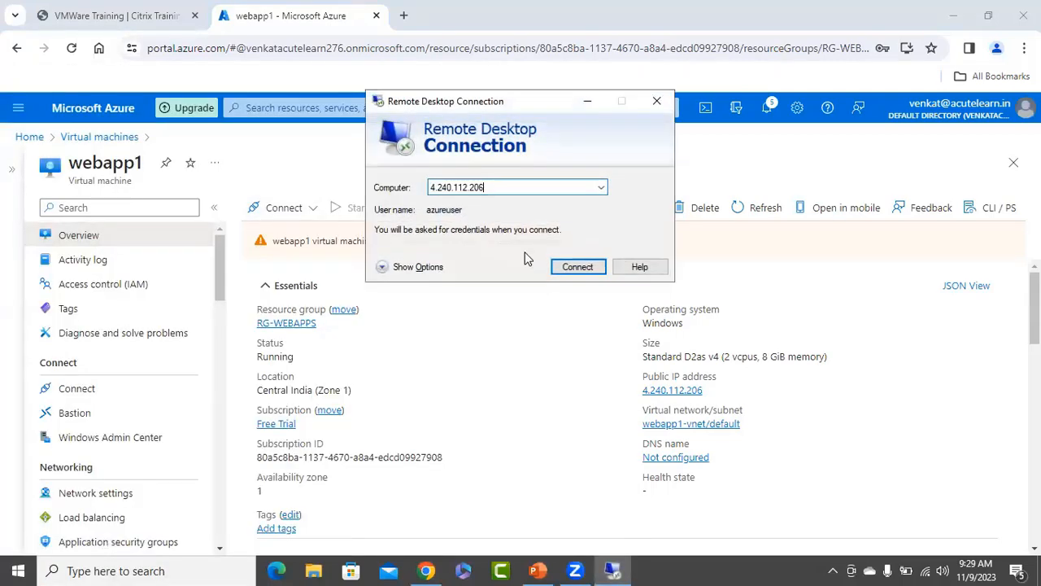
Connect to 4.240.112.206 and sign in with the account password.
left_click(580, 266)
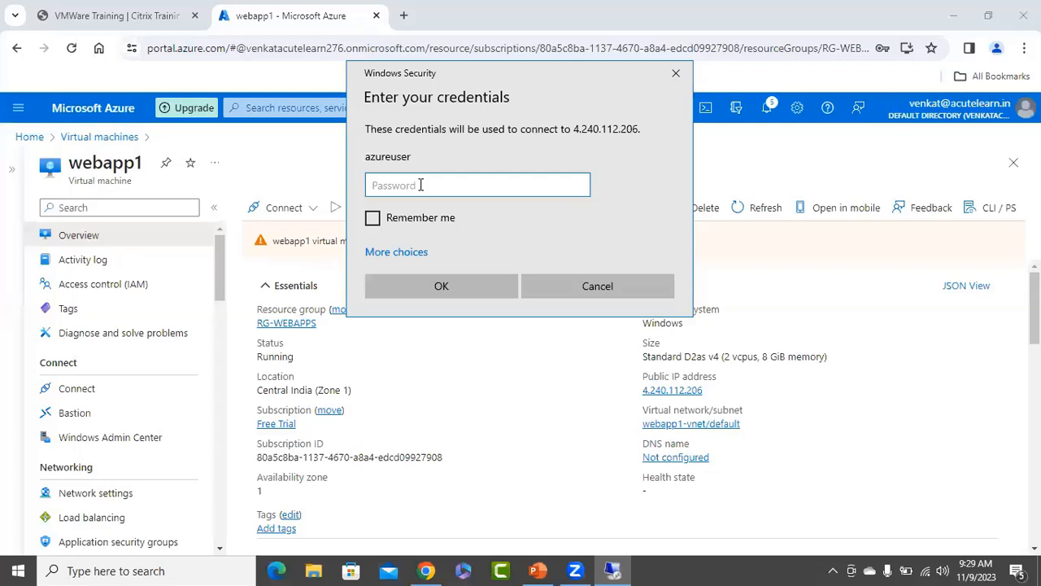
type("•••••••••••••")
key("Return")
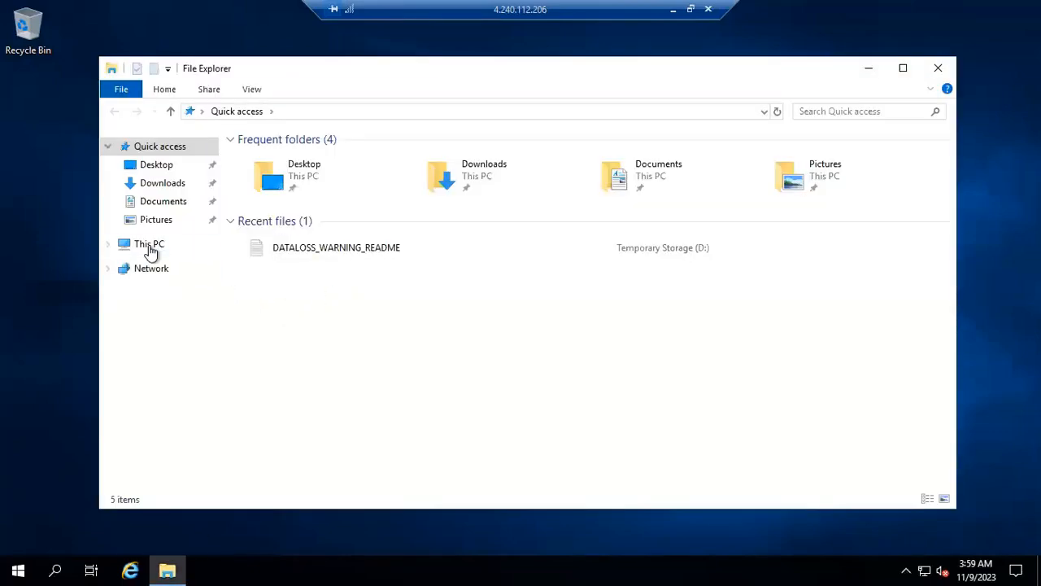
Open Temporary Storage (D:) and confirm it holds only CollectGuestLogsTemp and DATALOSS_WARNING_README.
left_click(151, 246)
left_click(494, 317)
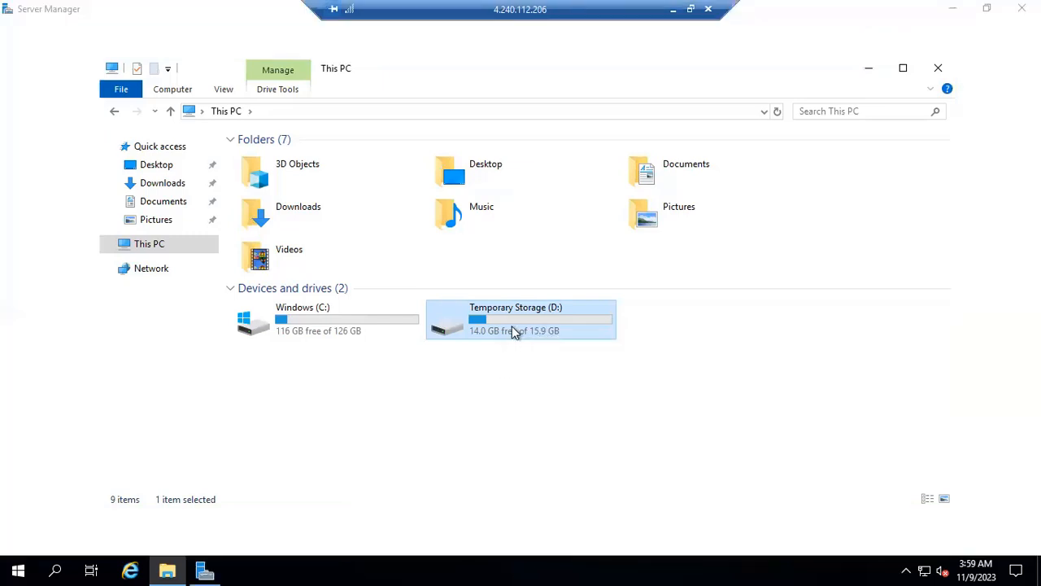
double_click(513, 316)
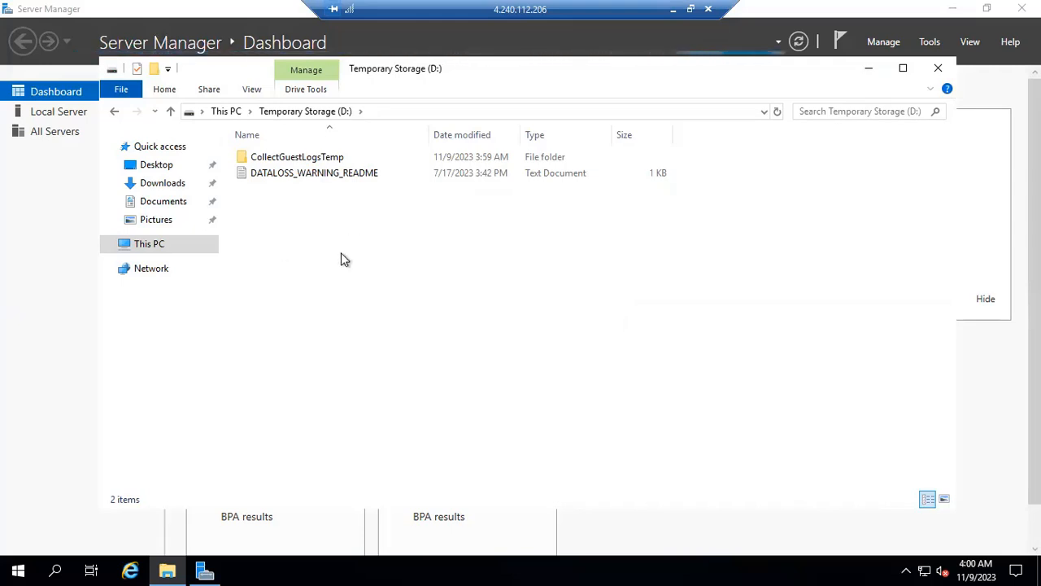
Close File Explorer, dismiss the Windows Admin Center notice, and close Server Manager.
left_click(937, 68)
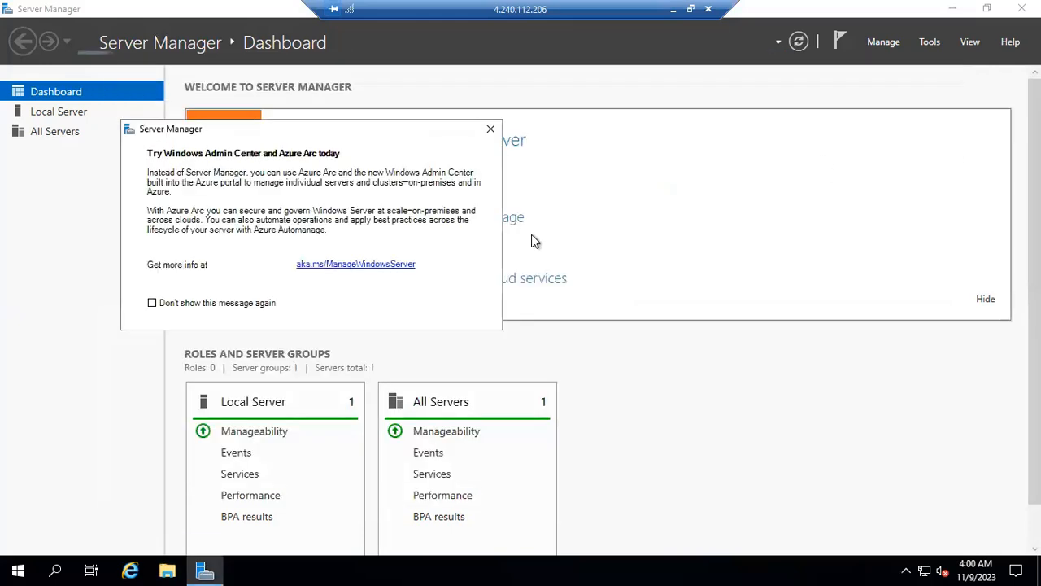
left_click(491, 128)
left_click(169, 569)
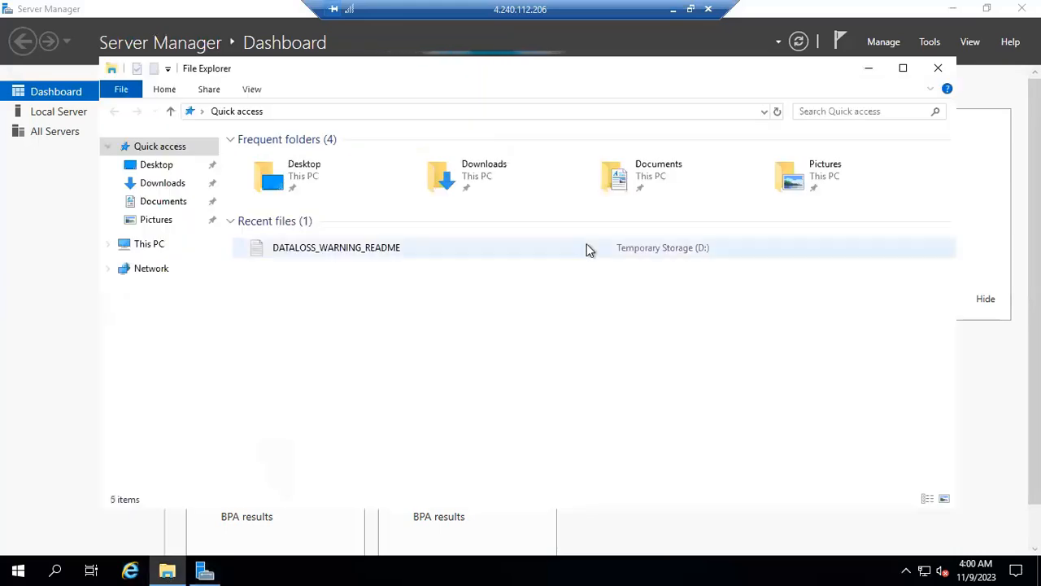
left_click(145, 245)
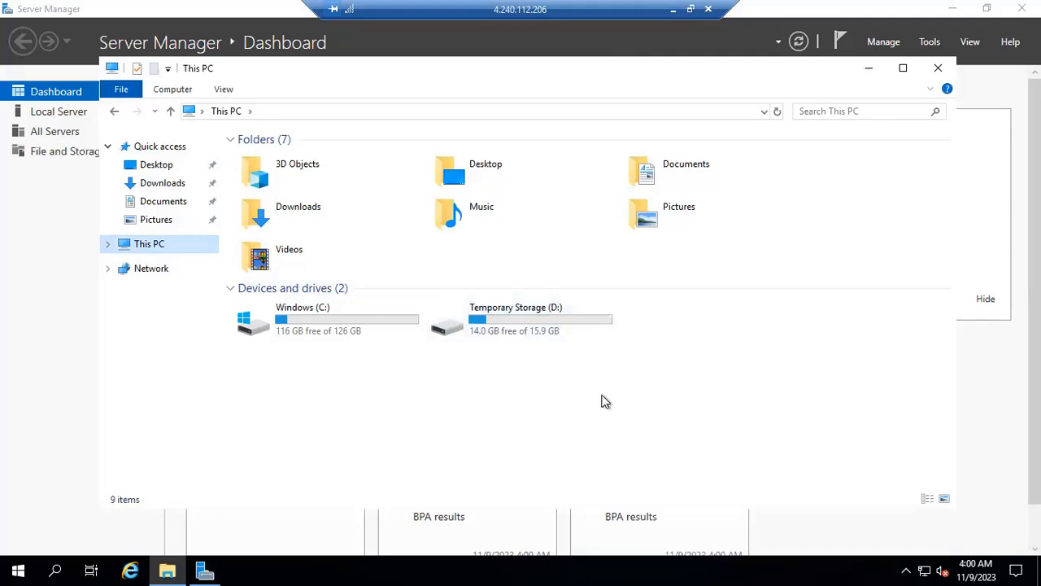
left_click(938, 68)
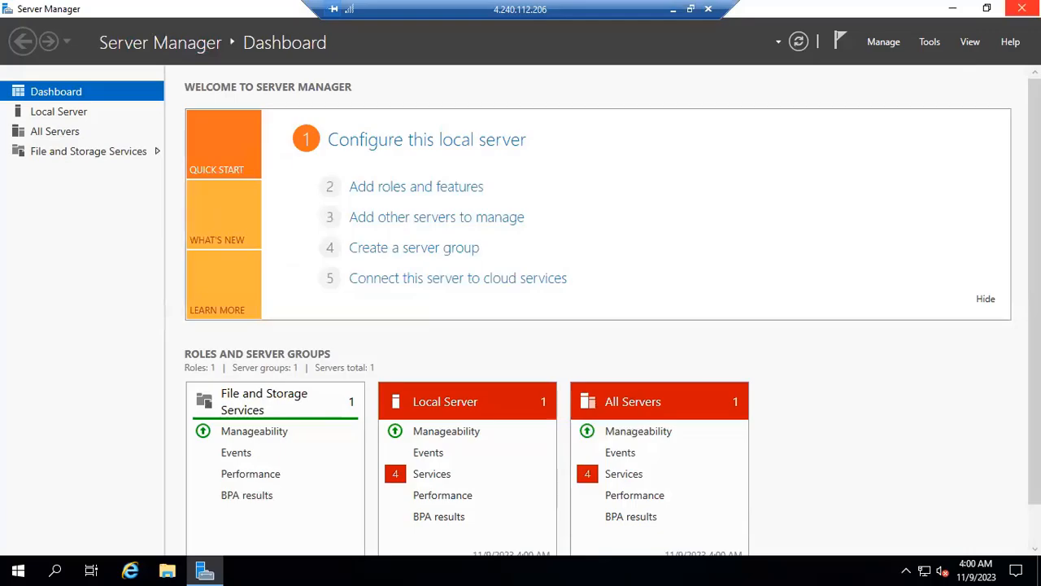
left_click(1022, 8)
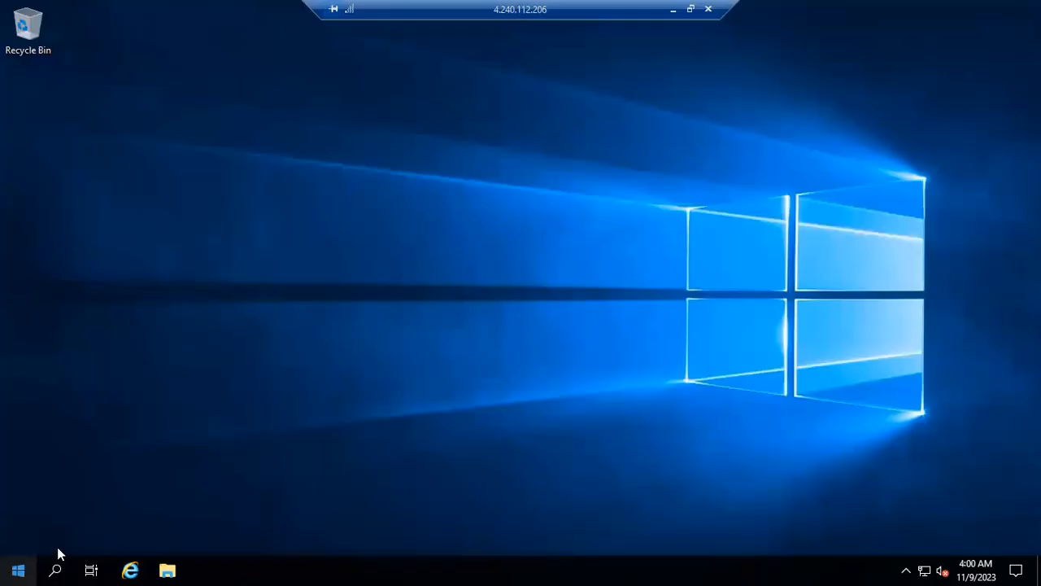
Sign out of the webapp1 remote session from the Start menu's shutdown options.
right_click(18, 570)
mouse_move(118, 524)
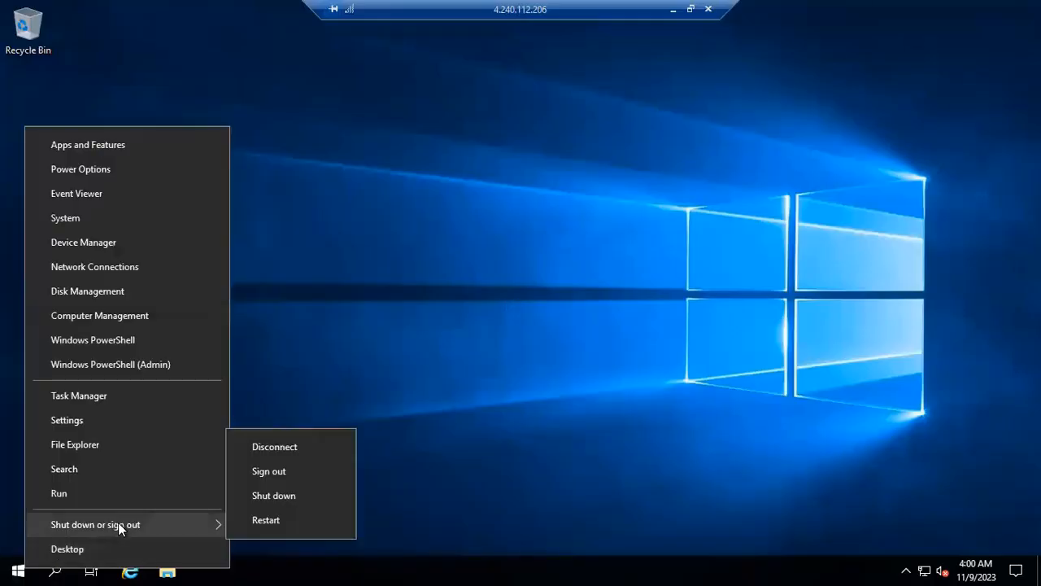
left_click(286, 473)
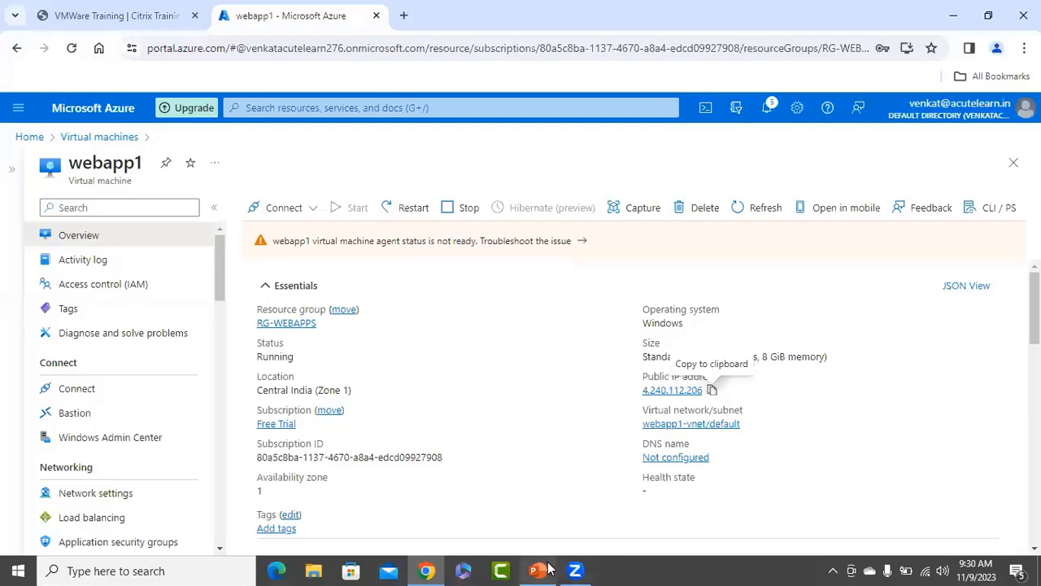
In the Lesson 3 deck, copy slide 4 and paste it as slide 5.
left_click(537, 570)
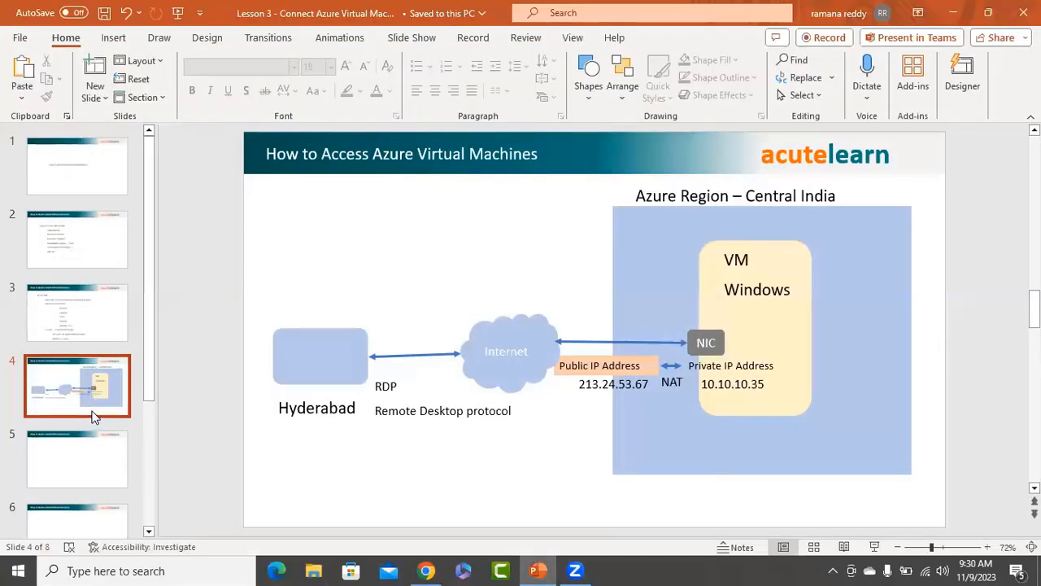
left_click(92, 399)
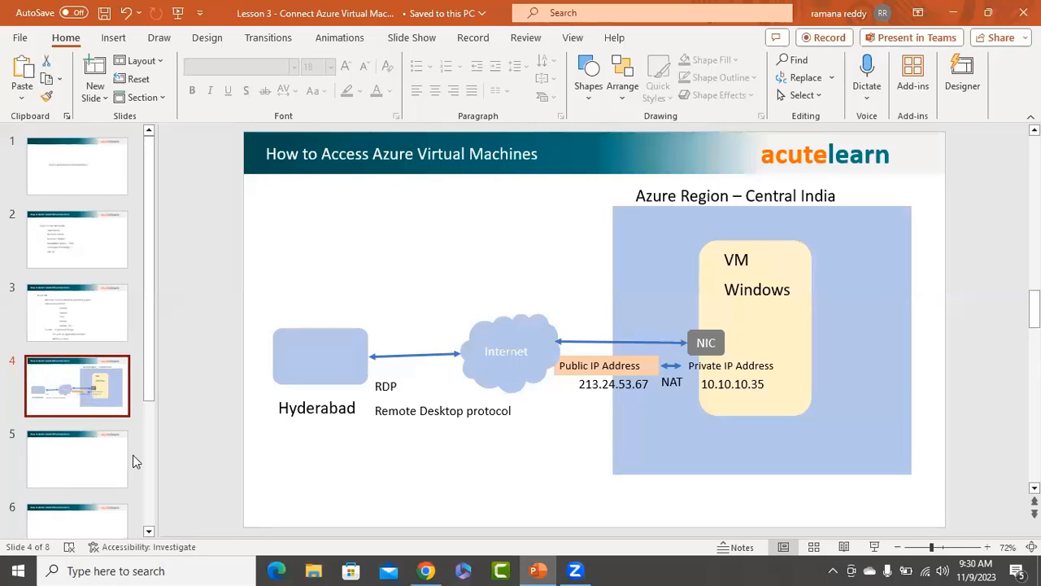
key("ctrl+c")
key("ctrl+v")
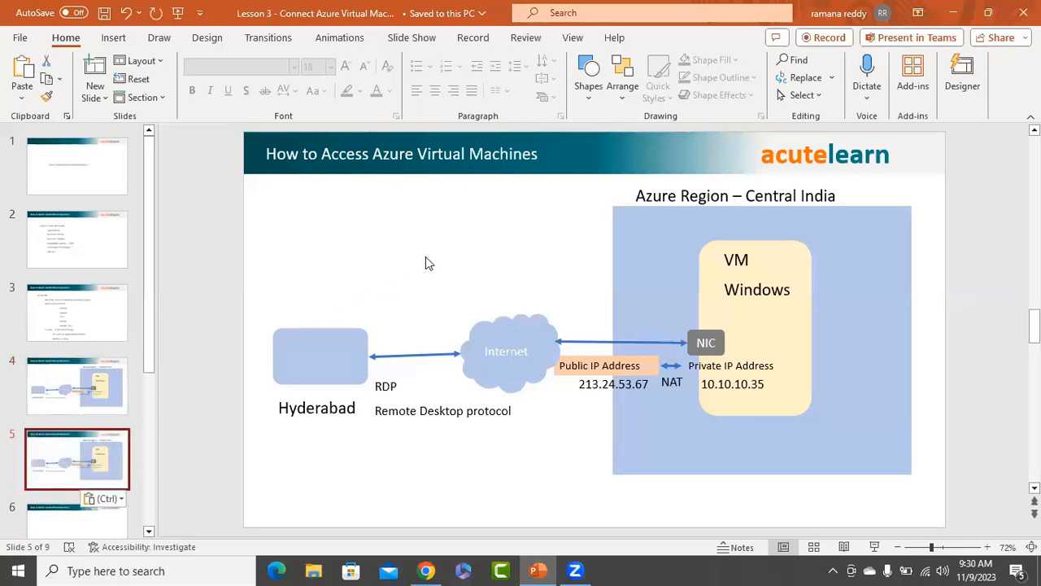
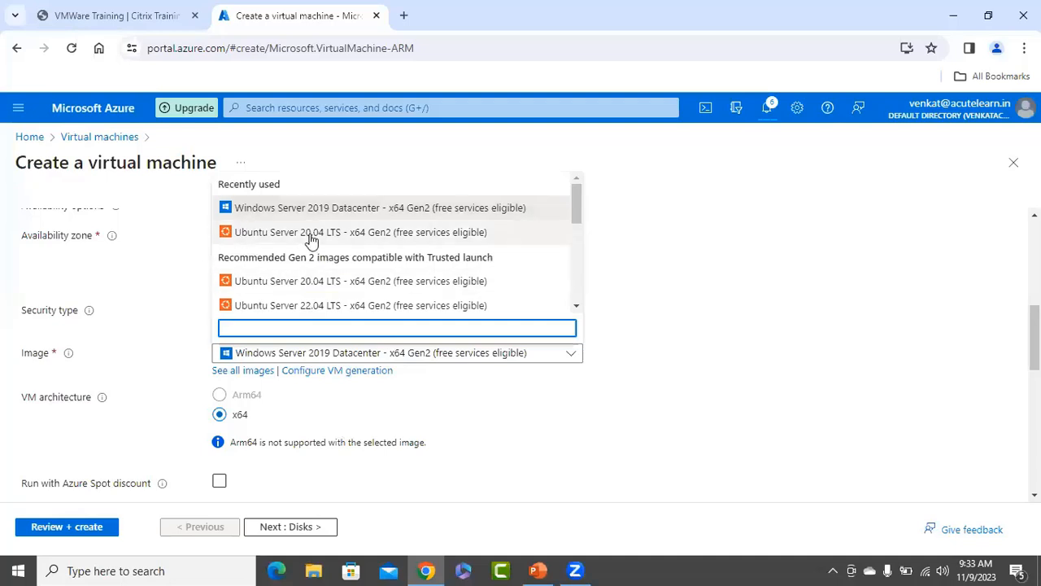
Choose Ubuntu Server 20.04 LTS as the image and switch to password authentication.
left_click(312, 233)
scroll(663, 363, "down", 1)
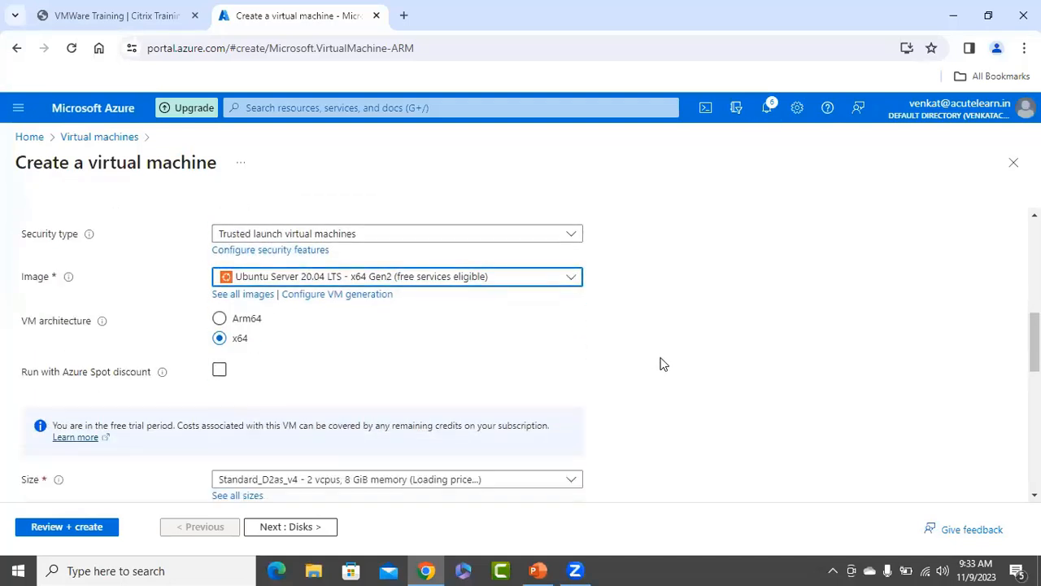
scroll(686, 325, "down", 3)
scroll(687, 334, "down", 1)
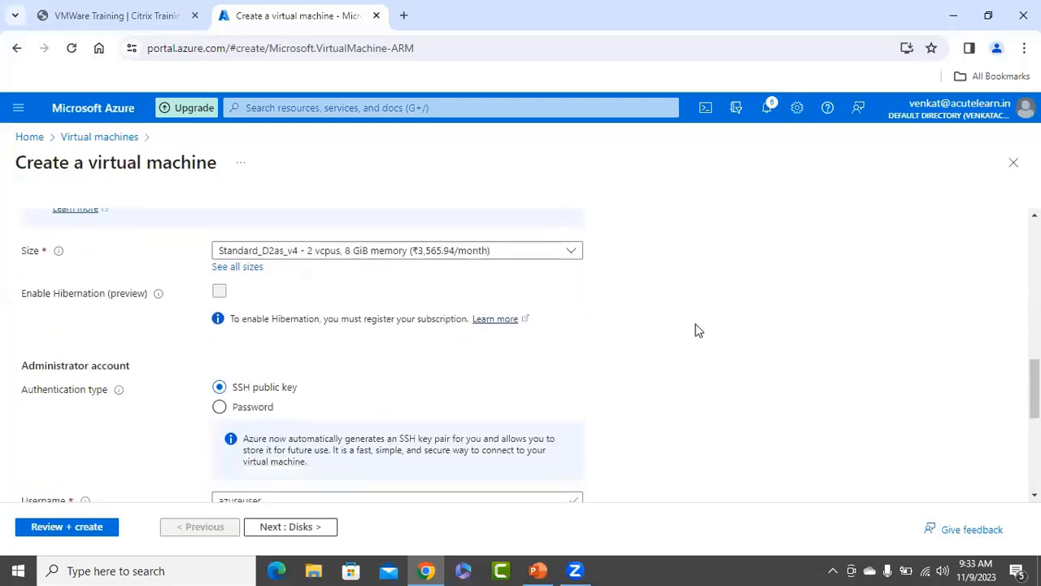
scroll(423, 337, "down", 2)
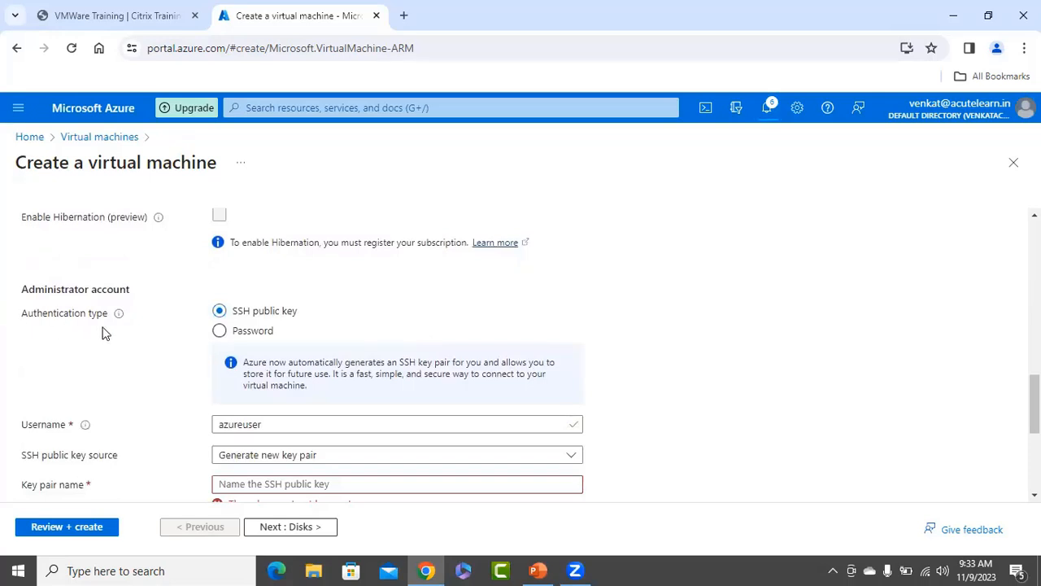
left_click(252, 330)
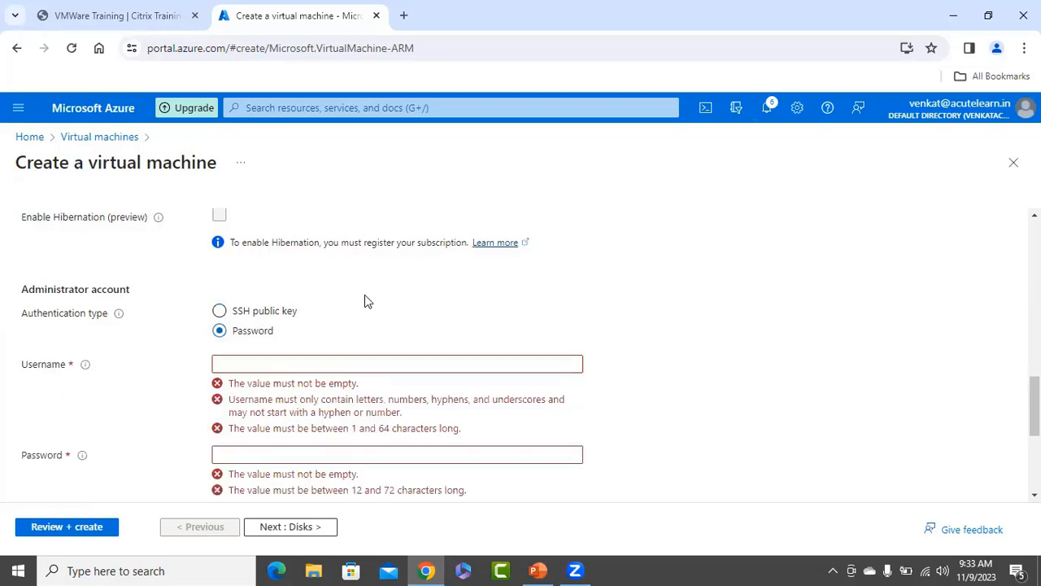
Enter admin username azurelinuxuser and the password twice, then select the username to copy.
left_click(299, 364)
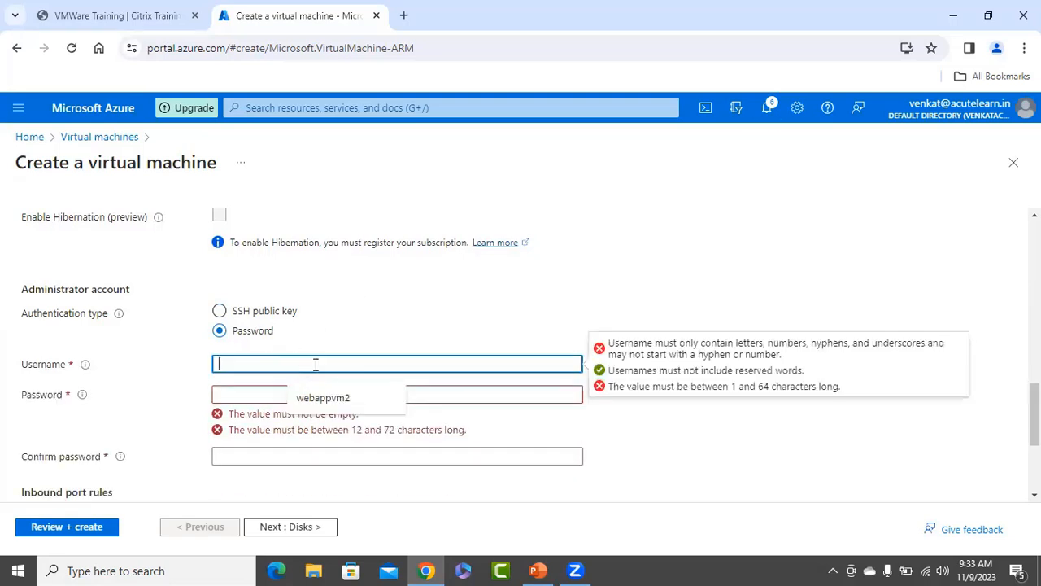
type("azu")
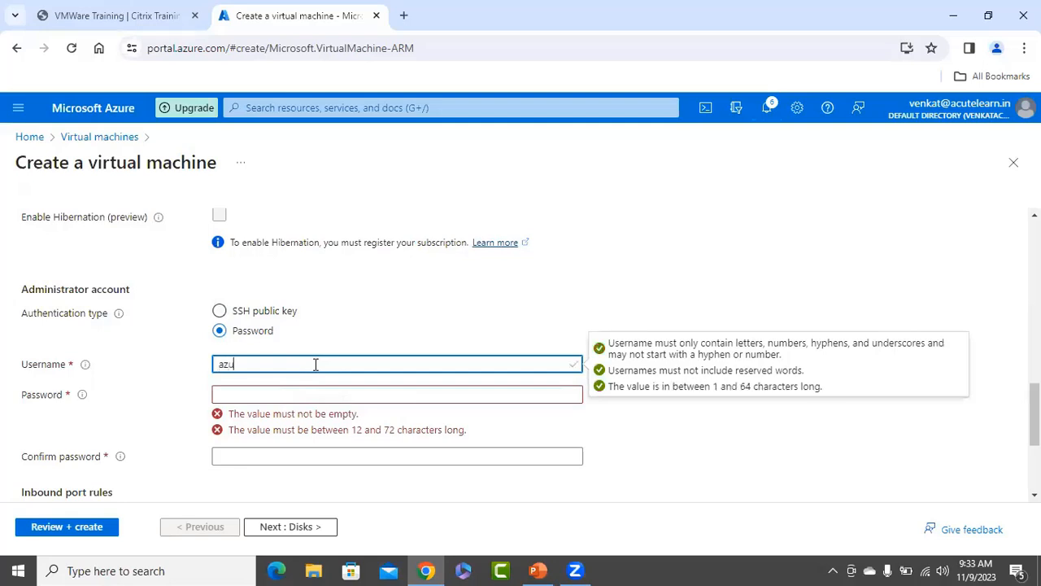
type("relinuxuser")
key("Tab")
type("A")
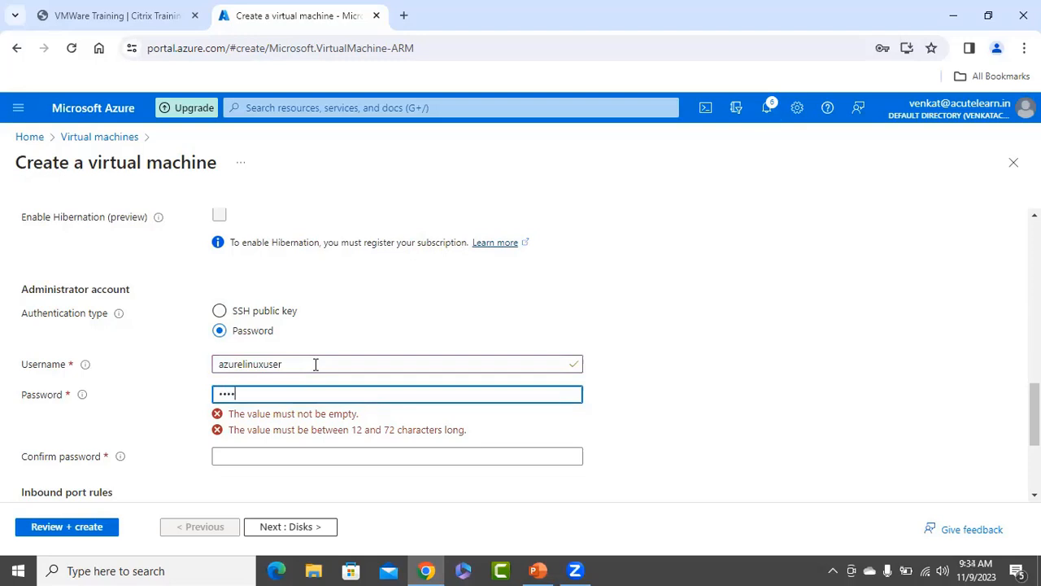
type("1")
key("Tab")
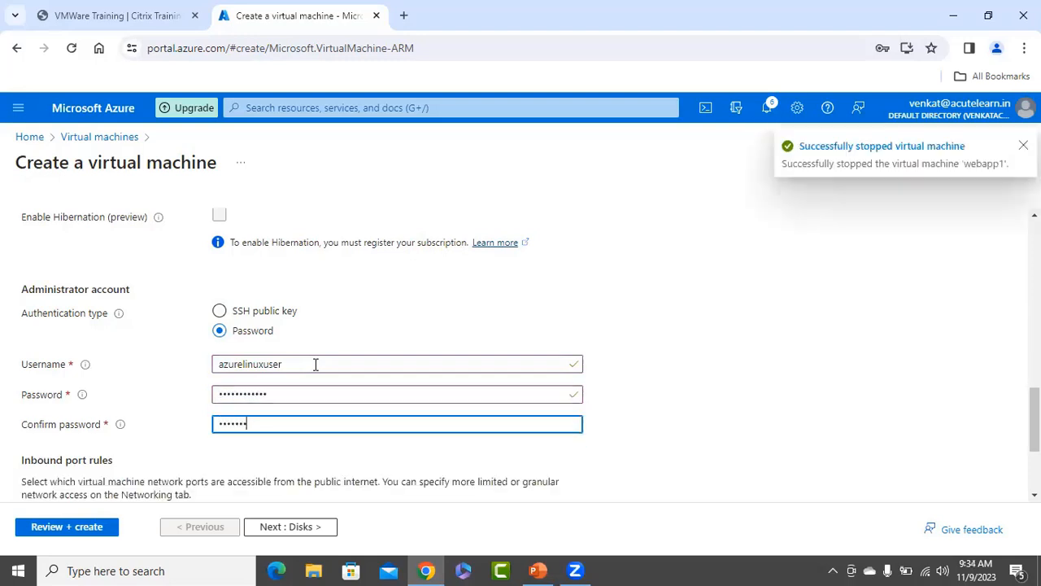
type("•••••••••••")
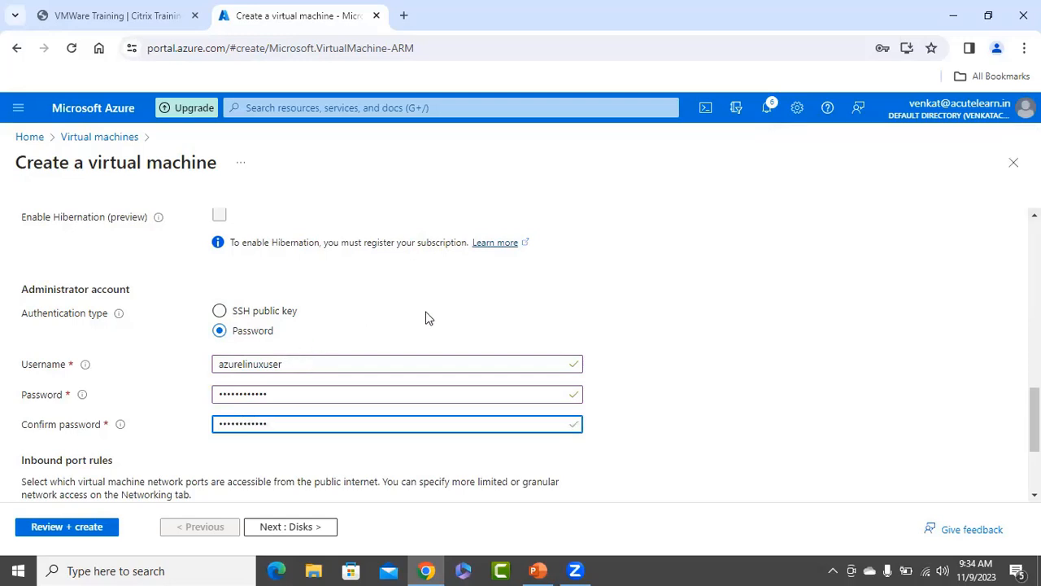
scroll(424, 318, "down", 1)
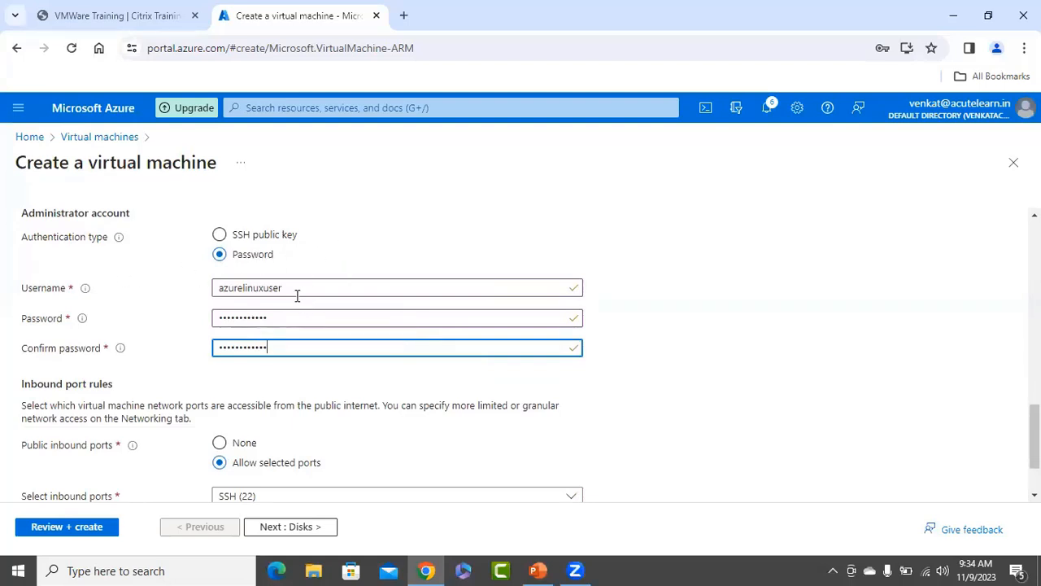
left_click_drag(296, 287, 198, 309)
key("ctrl+c")
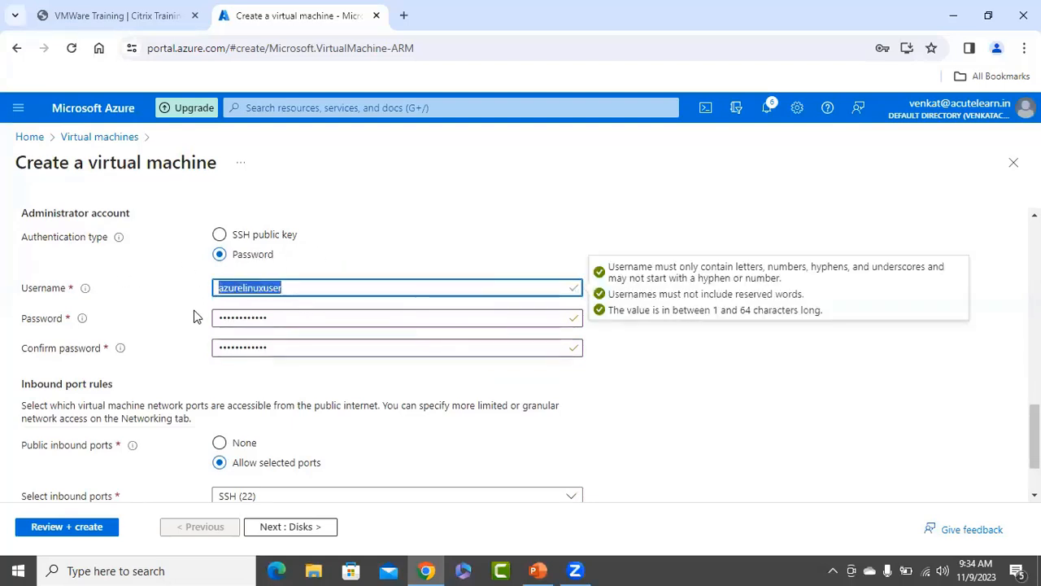
Paste the copied username into a new Notepad note and minimize it.
right_click(18, 570)
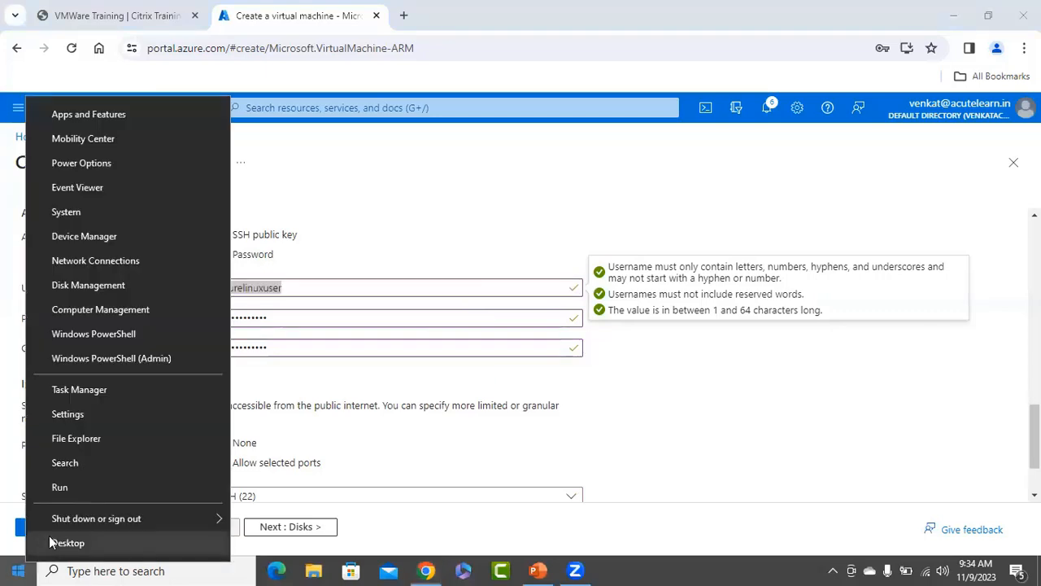
left_click(98, 491)
key("Return")
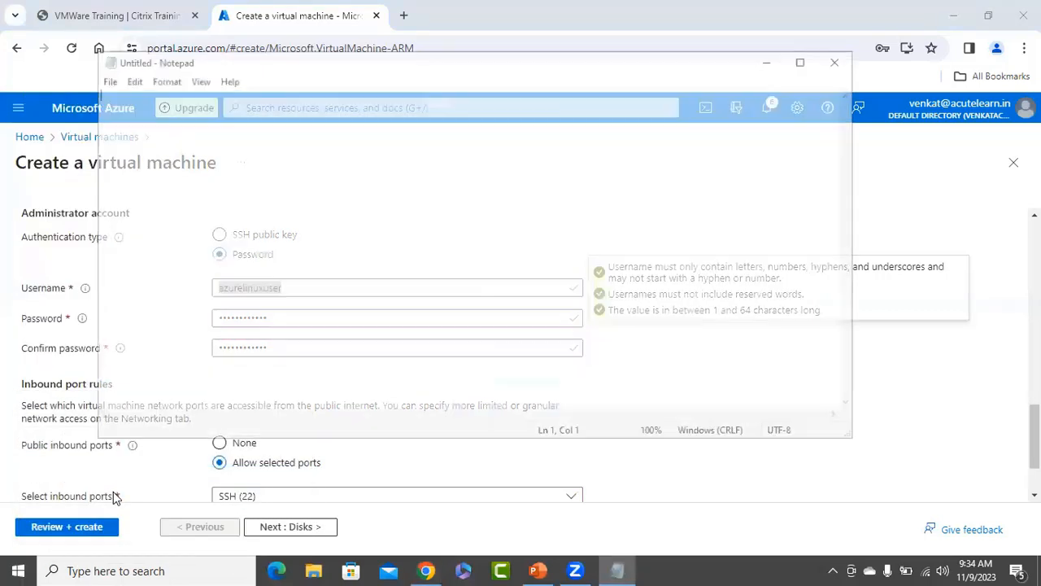
key("ctrl+v")
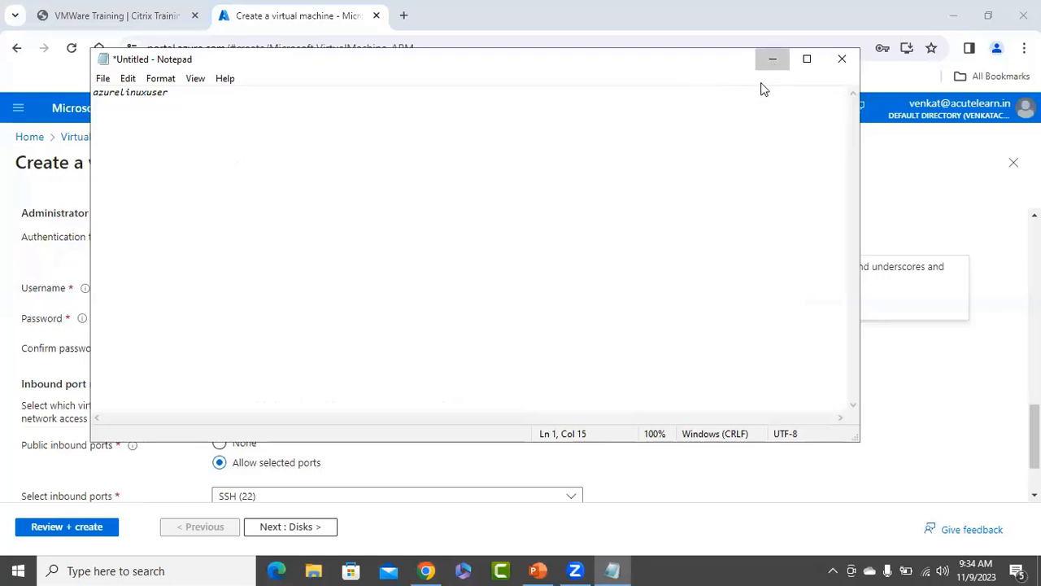
left_click(770, 64)
Run Review + create, then return to Basics and keep Central India as the region.
left_click(643, 386)
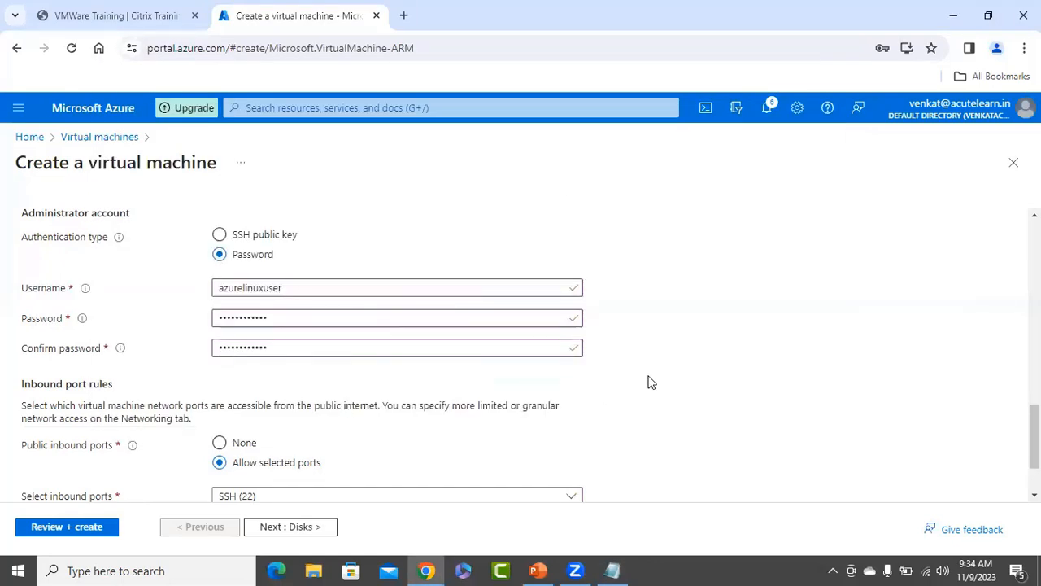
scroll(654, 382, "down", 1)
left_click(68, 527)
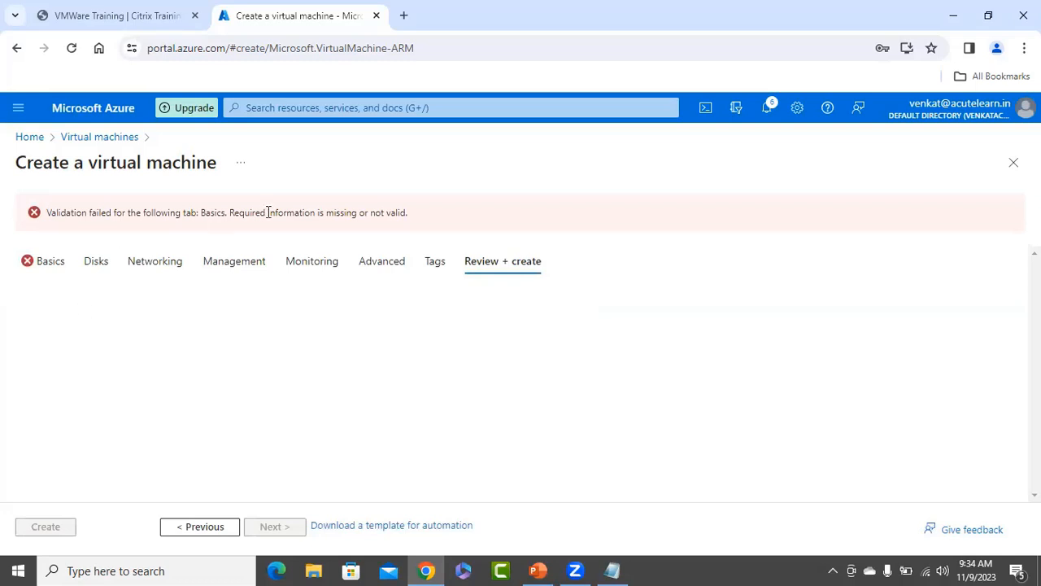
left_click(61, 274)
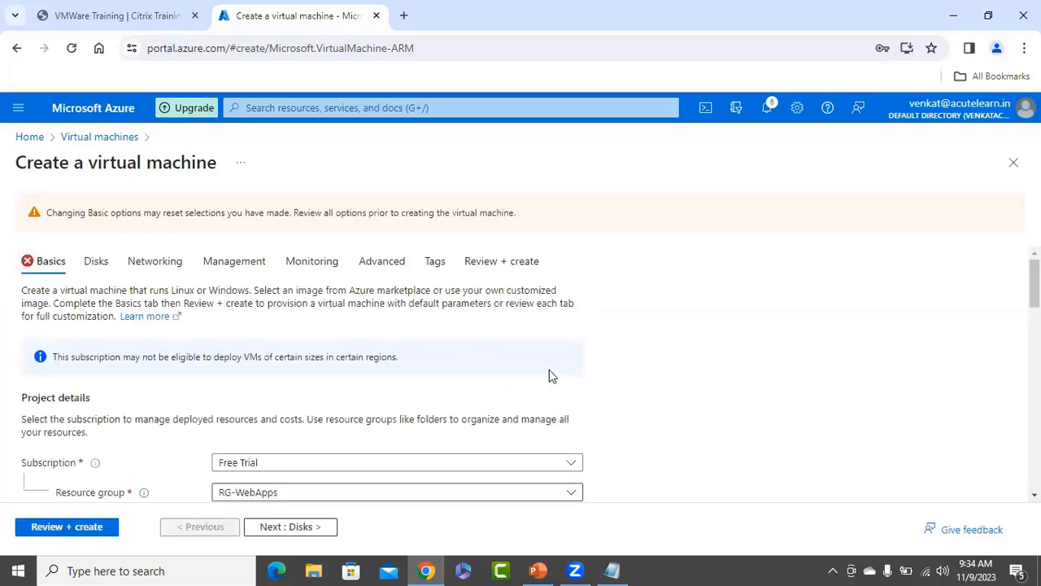
scroll(578, 358, "down", 3)
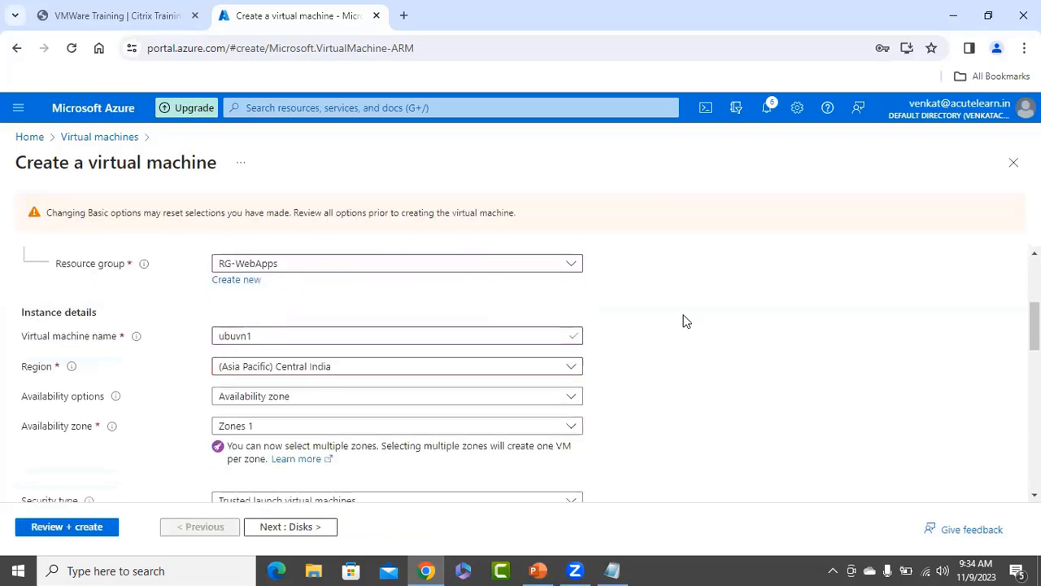
left_click(526, 372)
left_click(306, 189)
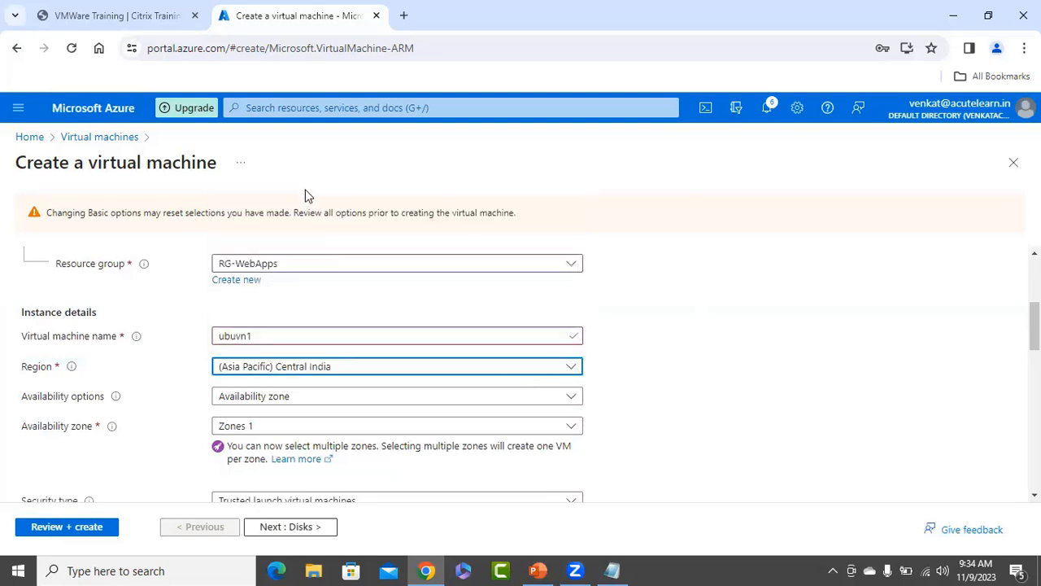
Revalidate the settings and submit the ubuvn1 VM for creation.
scroll(674, 367, "down", 4)
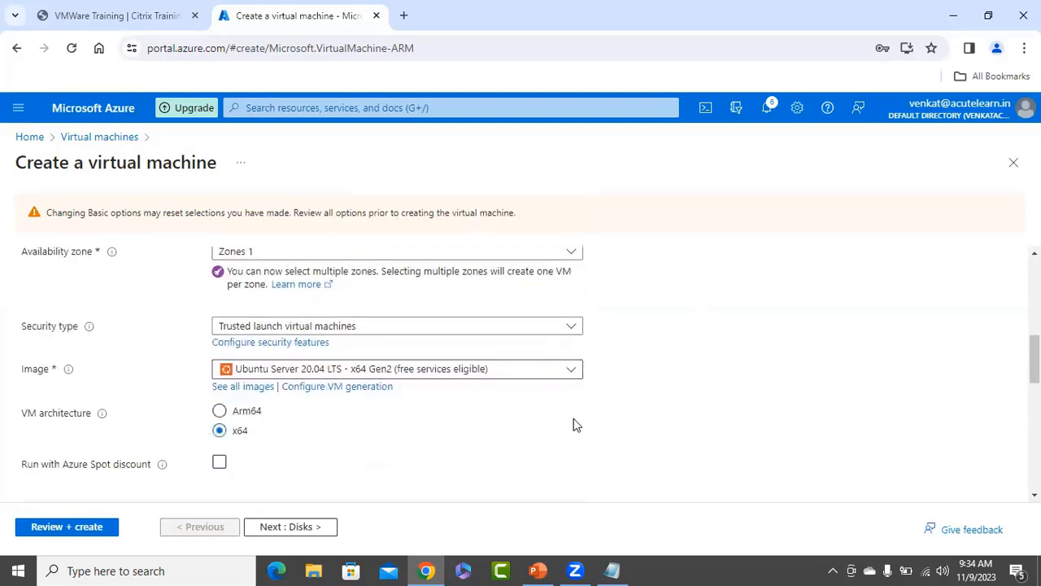
left_click(98, 526)
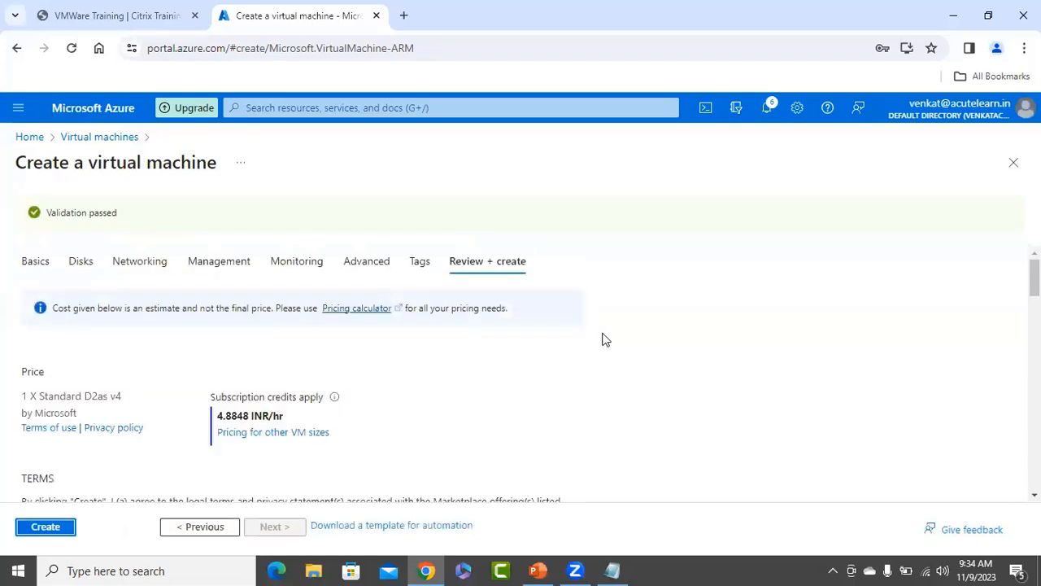
left_click(47, 530)
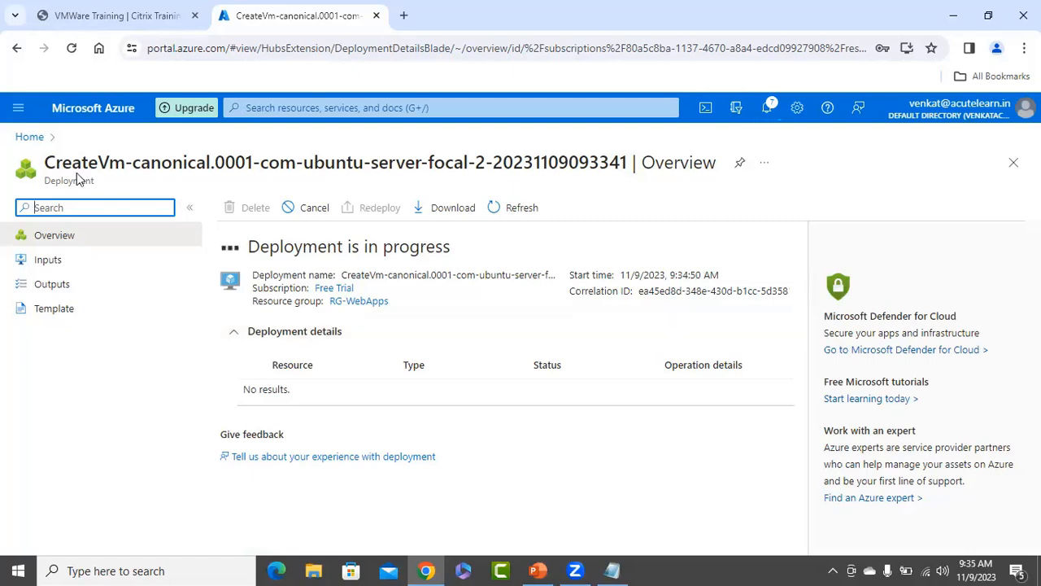
From the Azure home page, start creating another Azure virtual machine.
left_click(25, 136)
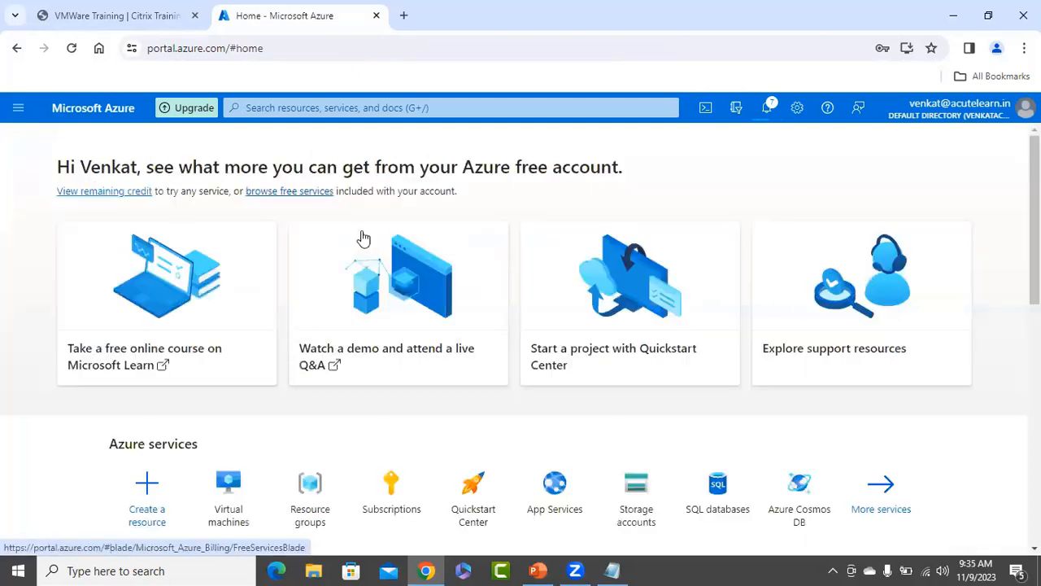
left_click(248, 107)
left_click(276, 324)
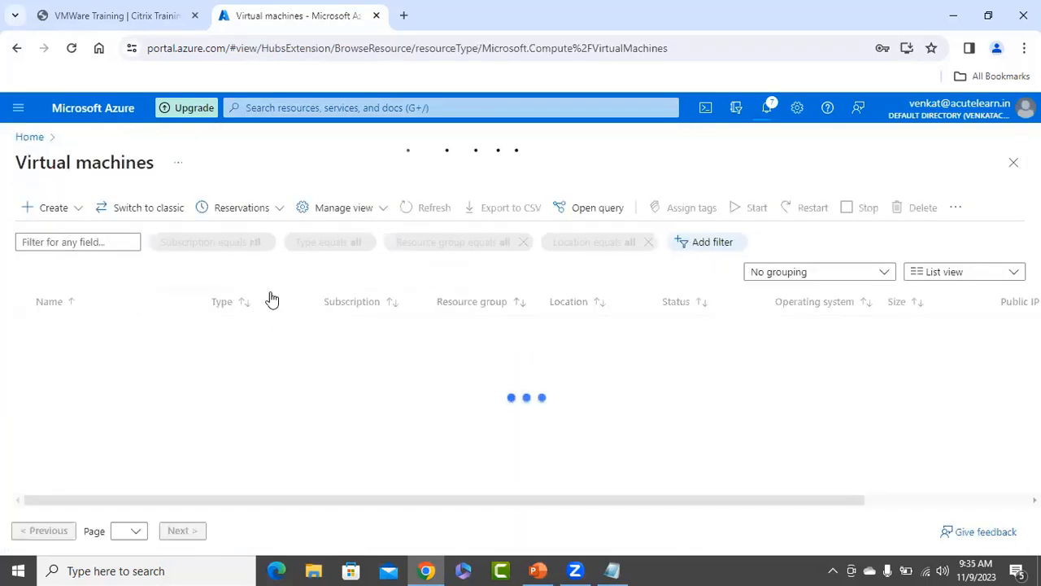
left_click(60, 210)
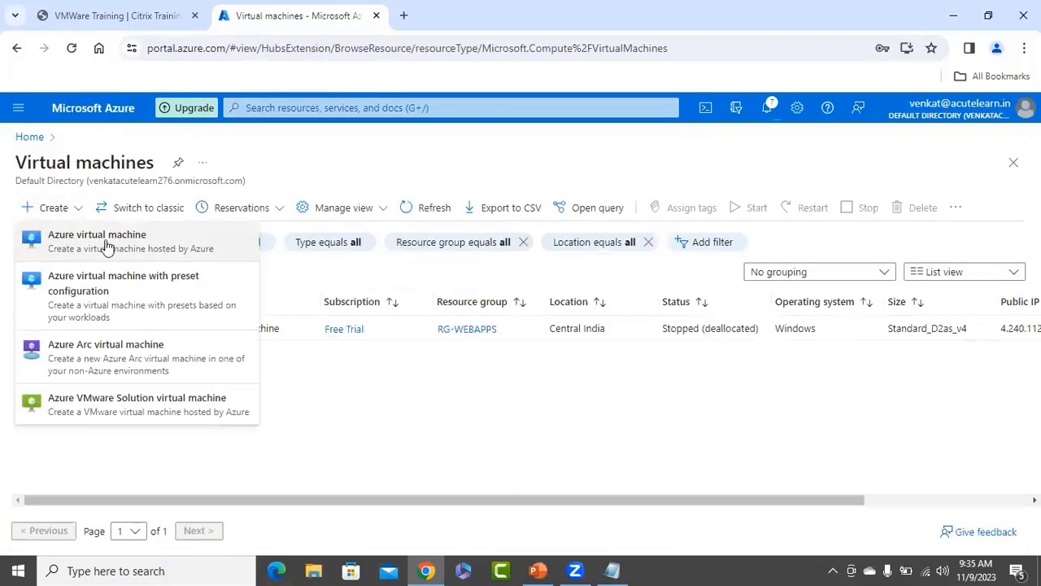
left_click(111, 251)
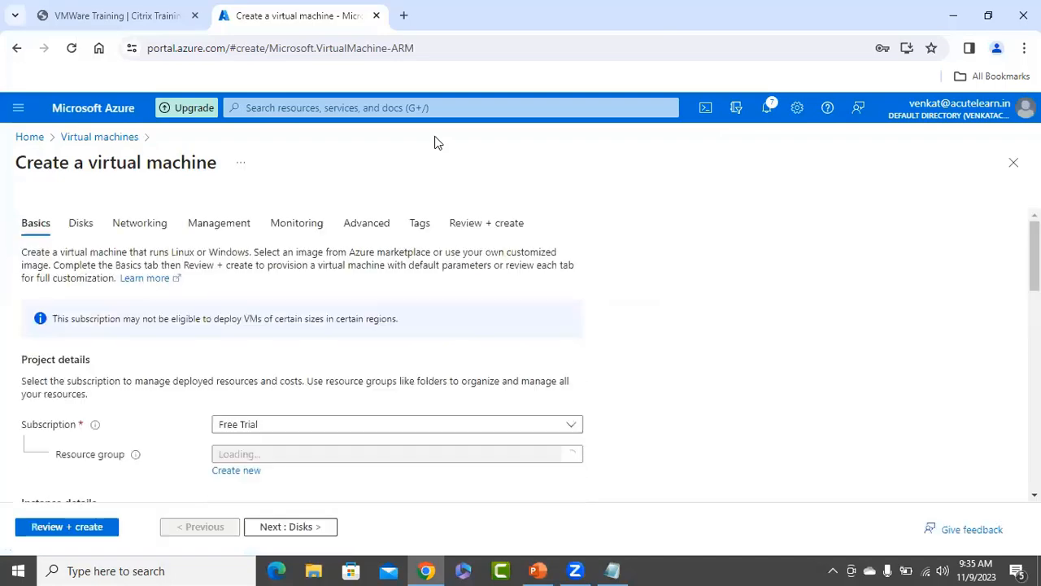
Put the VM in resource group RG-WebApps and name it ubulinuxvm2.
scroll(780, 300, "down", 1)
scroll(779, 300, "down", 2)
left_click(332, 230)
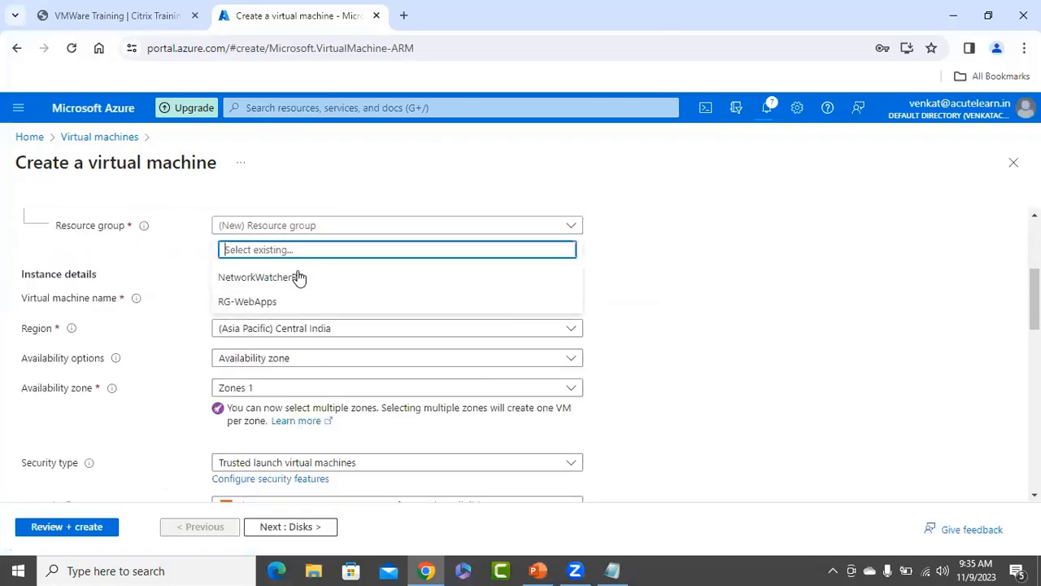
left_click(246, 302)
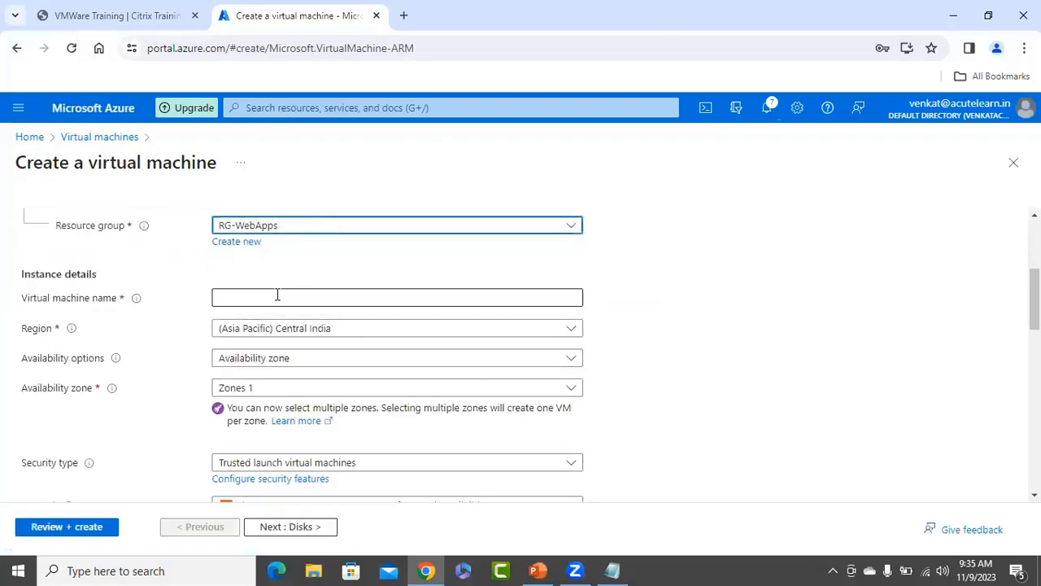
left_click(275, 298)
type("ubulinuxv")
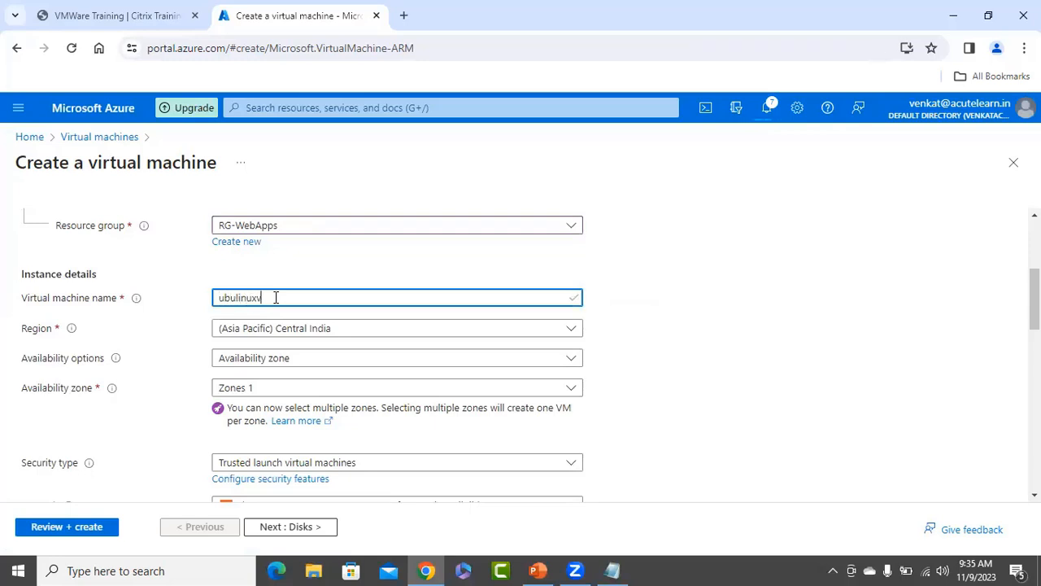
type("m2")
key("Tab")
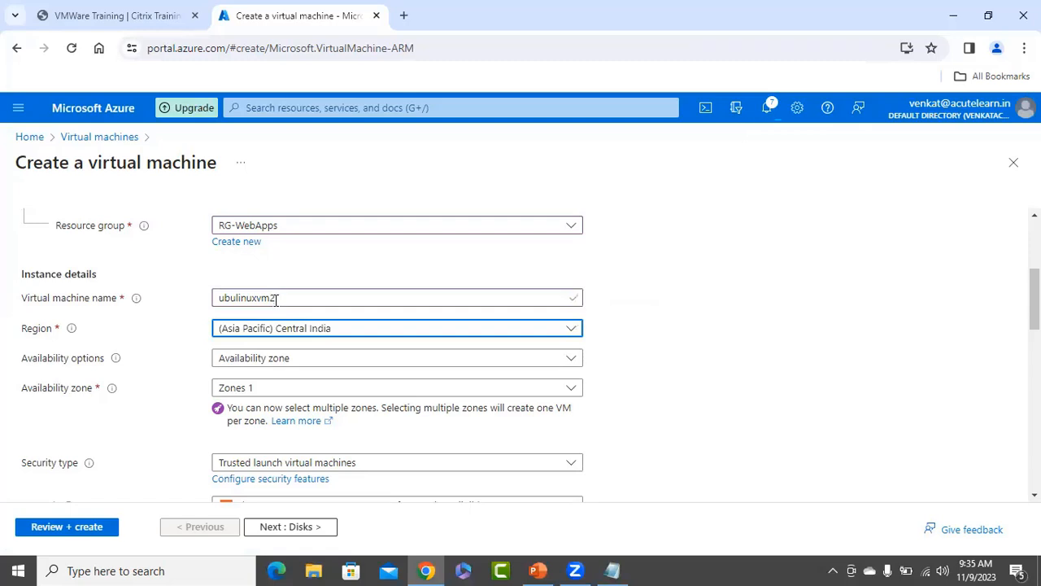
Search the Region list for 'Central' and pick Central India, then scroll to Administrator account.
left_click(286, 334)
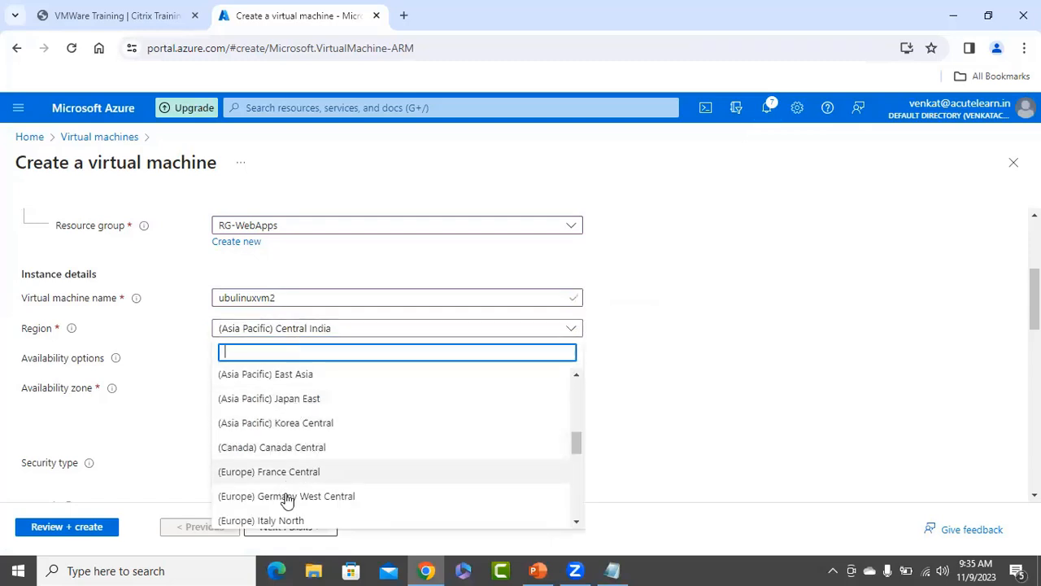
left_click(302, 334)
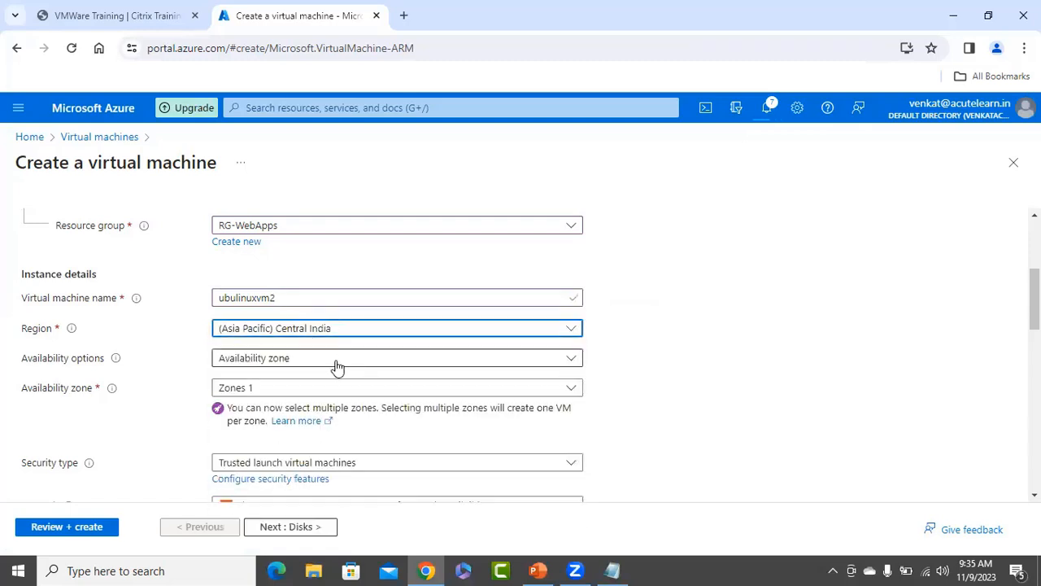
left_click(315, 332)
type("c) Cent")
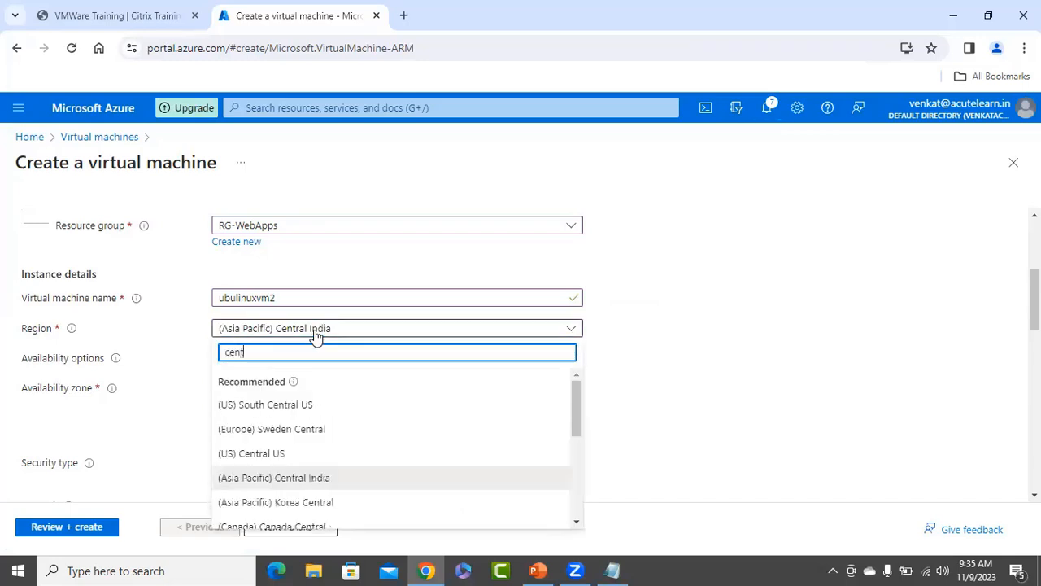
type("ral")
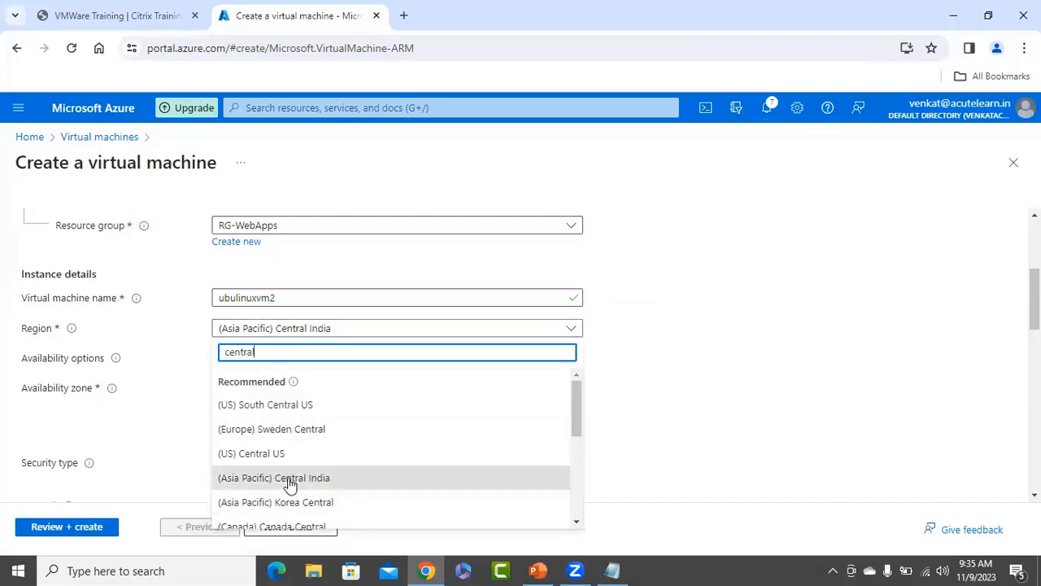
left_click(290, 480)
scroll(629, 344, "down", 2)
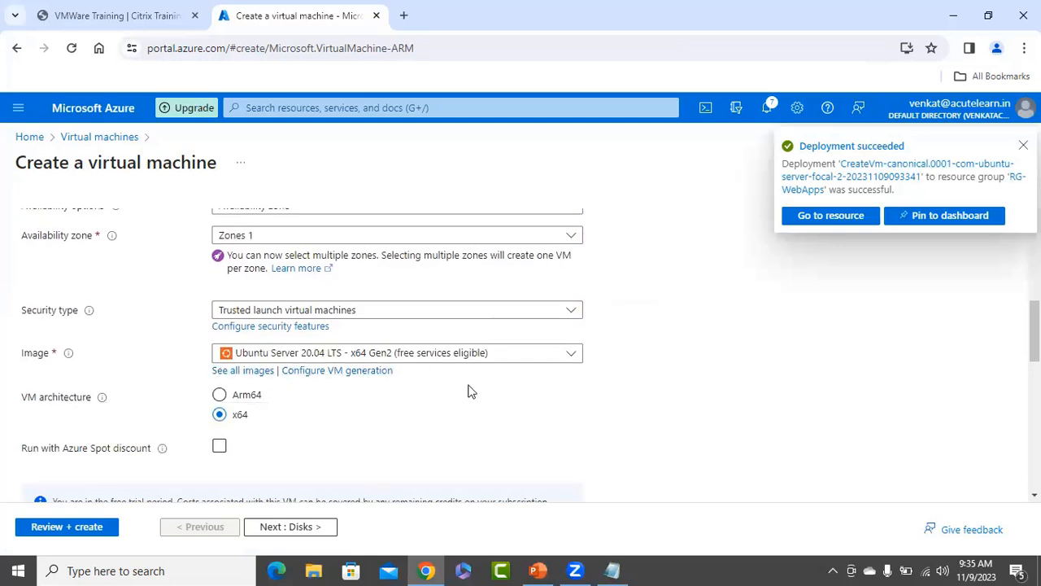
scroll(469, 391, "down", 1)
scroll(493, 367, "down", 3)
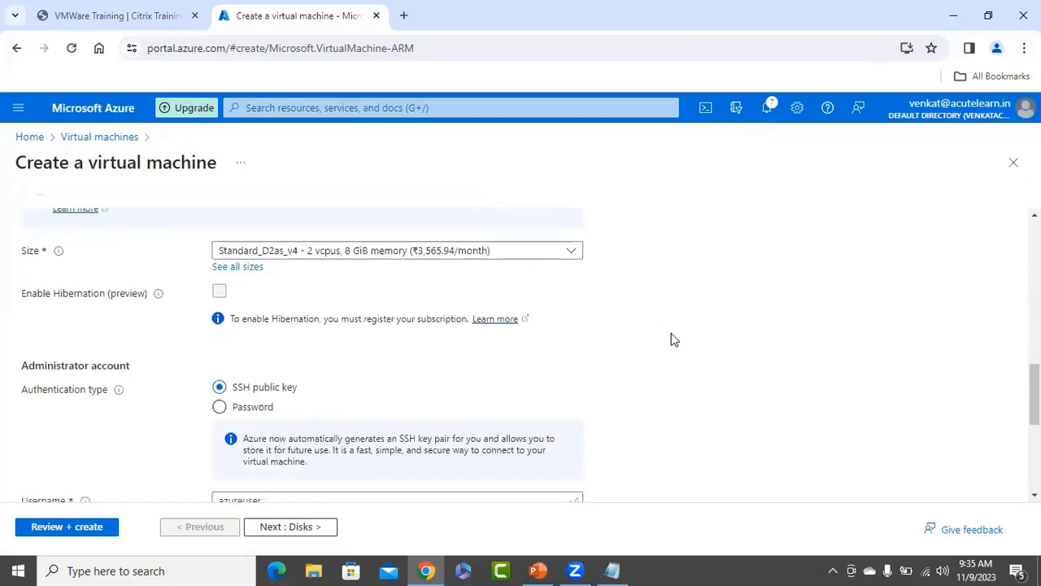
scroll(570, 337, "down", 2)
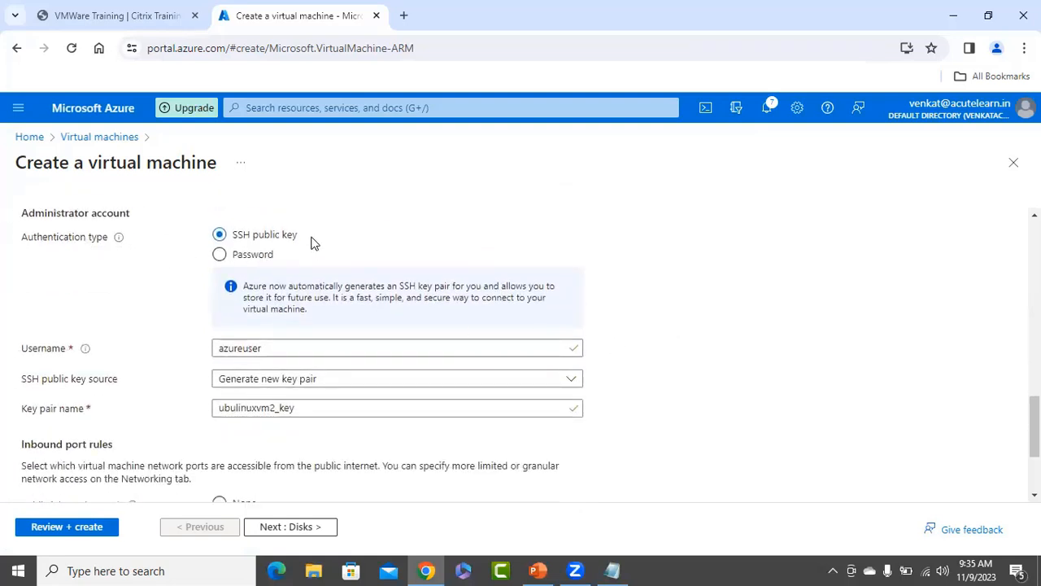
Replace username azureuser with azurelinuxuser copied from Notepad, then run Review + create.
left_click(612, 570)
left_click_drag(203, 96, 62, 85)
key("ctrl+c")
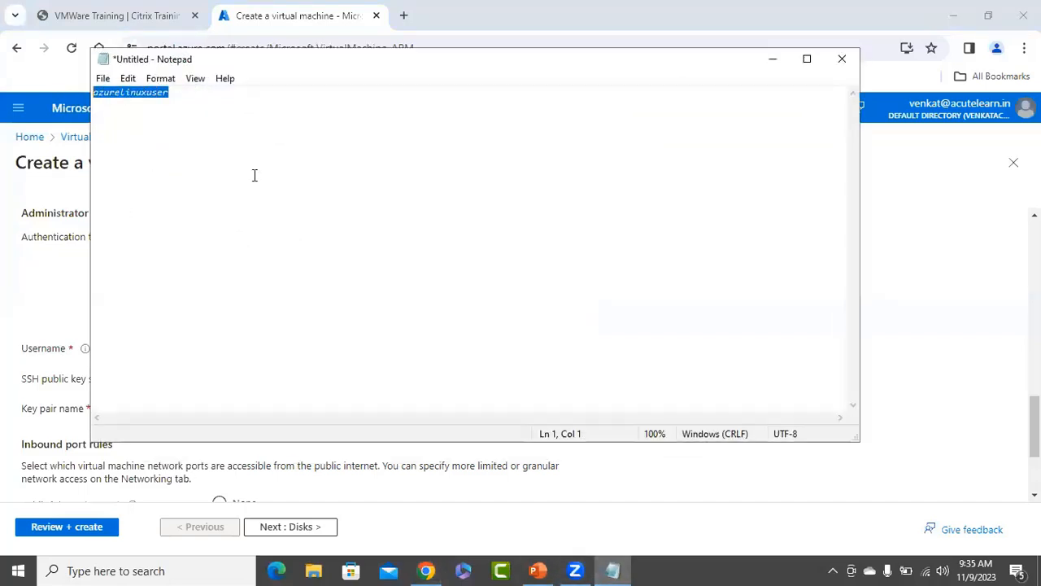
left_click(773, 59)
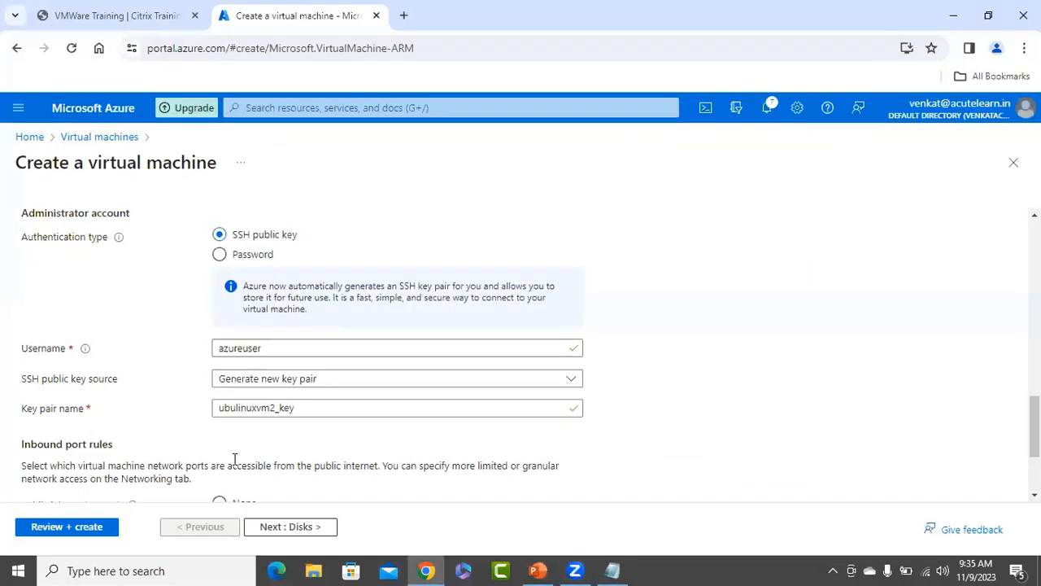
left_click_drag(271, 347, 147, 354)
key("ctrl+v")
key("Tab")
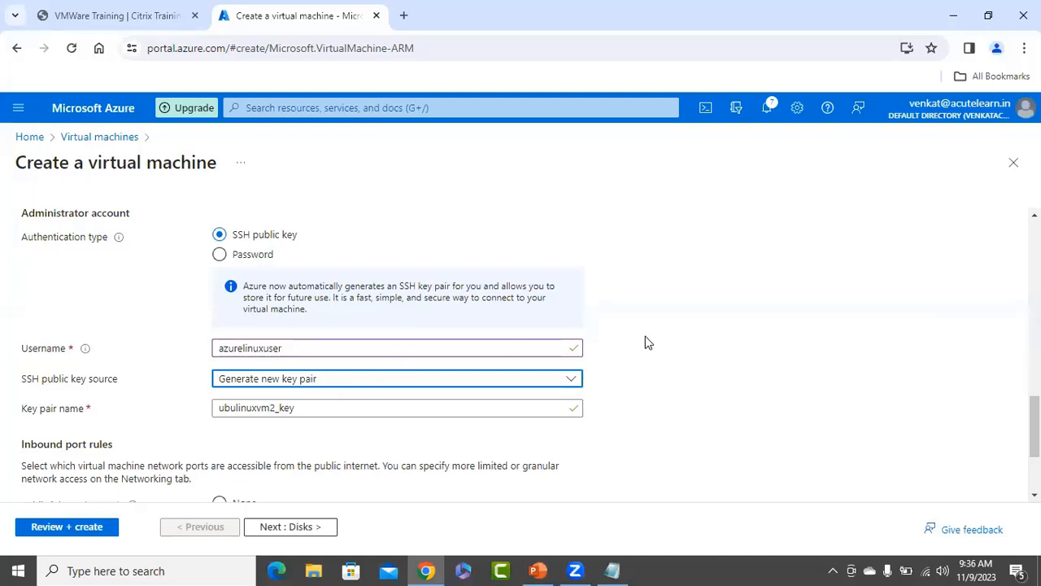
scroll(646, 344, "down", 1)
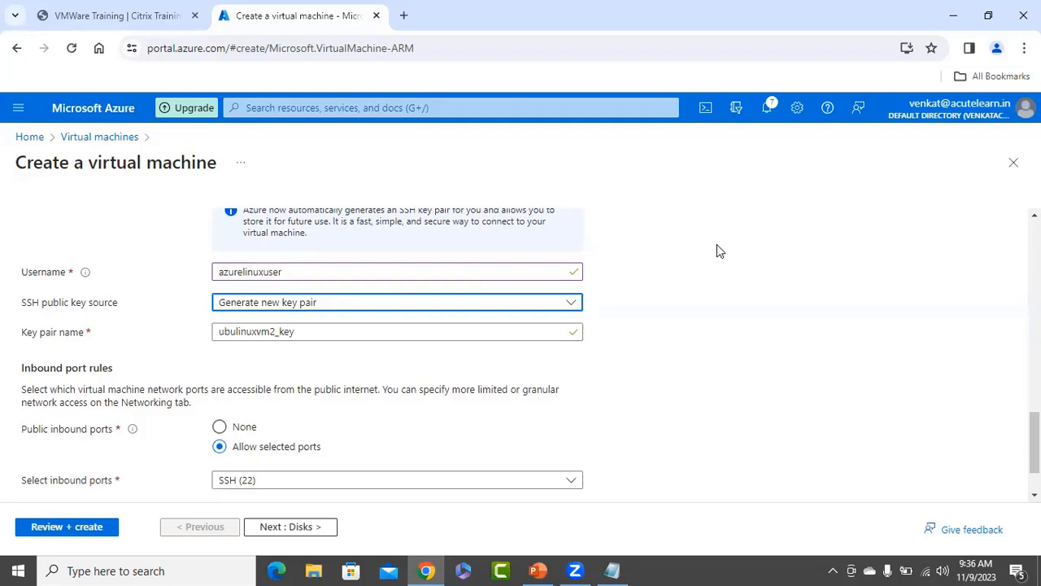
scroll(713, 249, "down", 1)
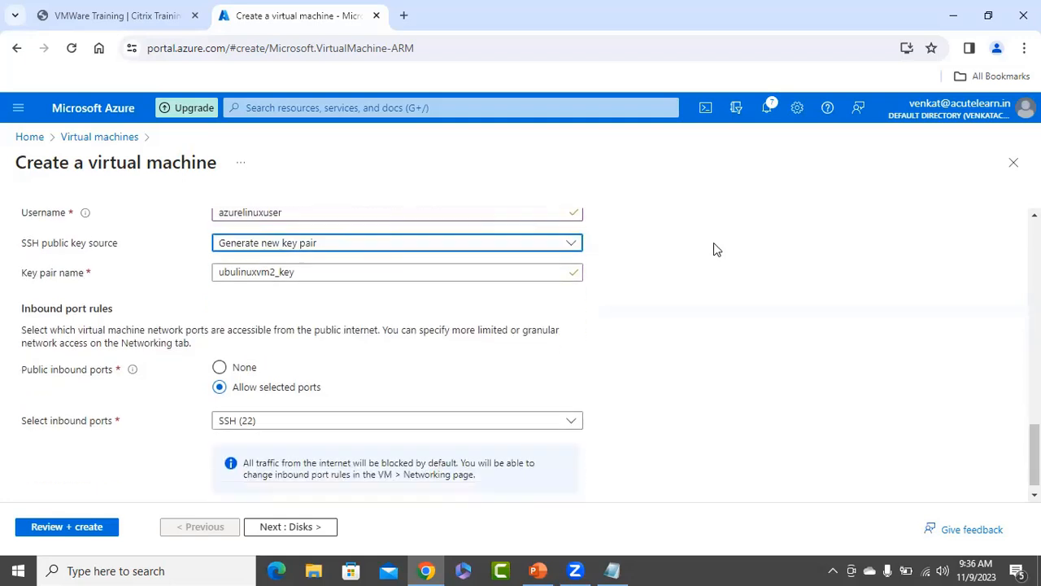
left_click(50, 528)
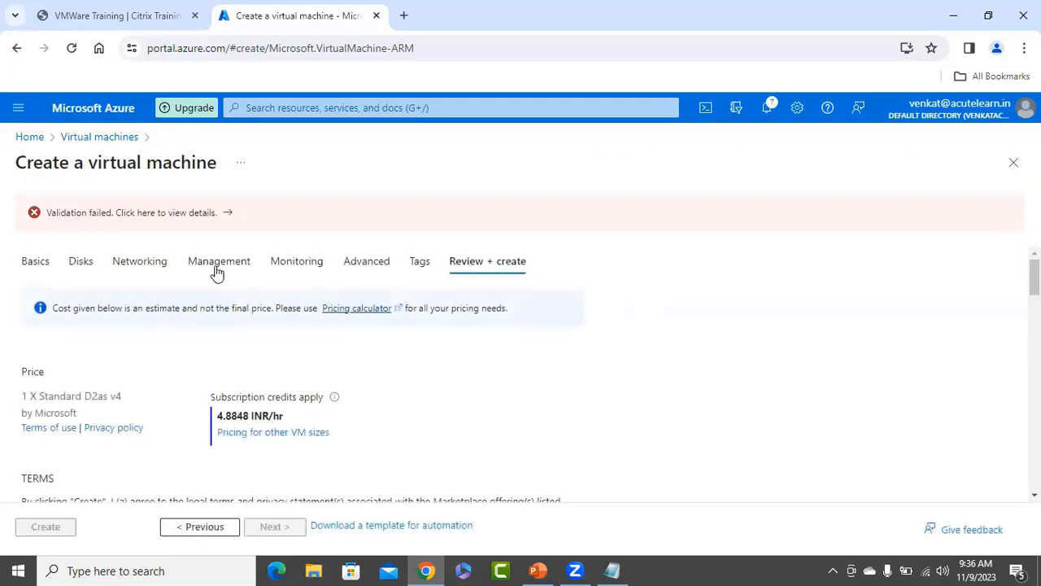
Inspect the Central India quota error details and return to the Basics settings.
left_click(163, 214)
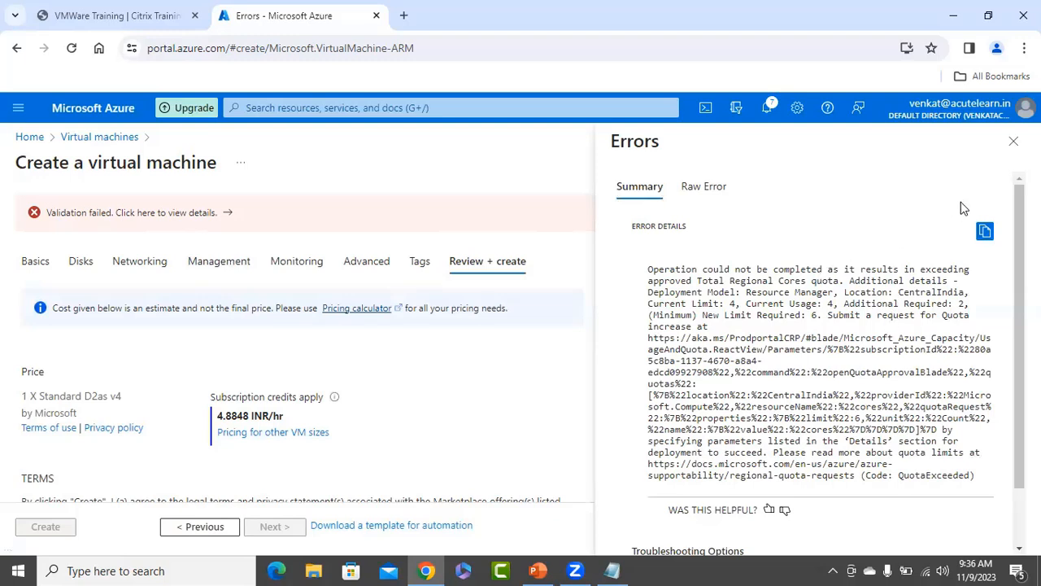
left_click(1014, 142)
left_click(35, 261)
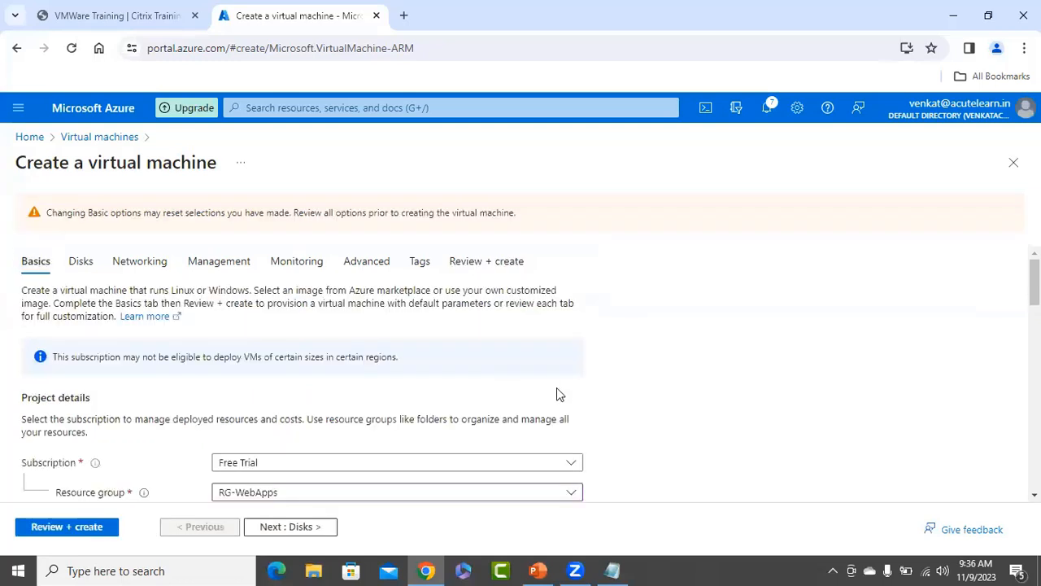
scroll(558, 395, "down", 2)
scroll(421, 410, "down", 1)
Switch the region to South India, revalidate, and dismiss the recommendations prompt.
left_click(341, 368)
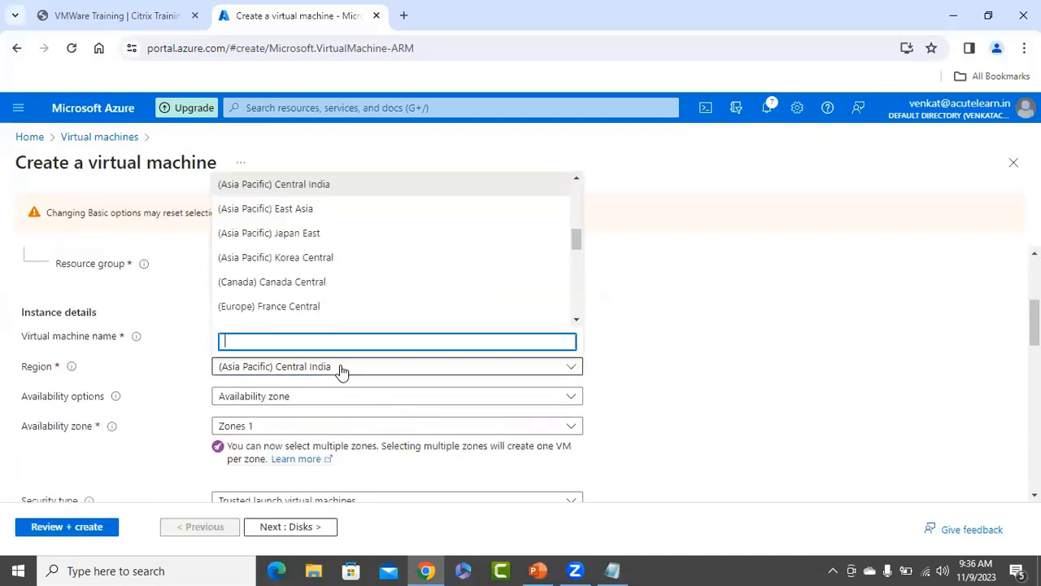
type("south")
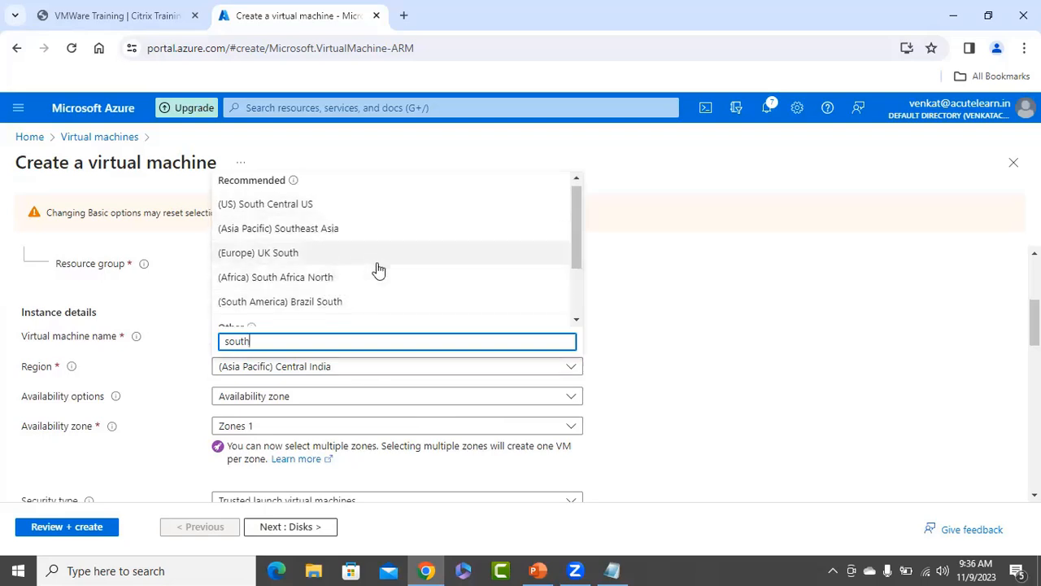
scroll(376, 271, "down", 2)
left_click(318, 318)
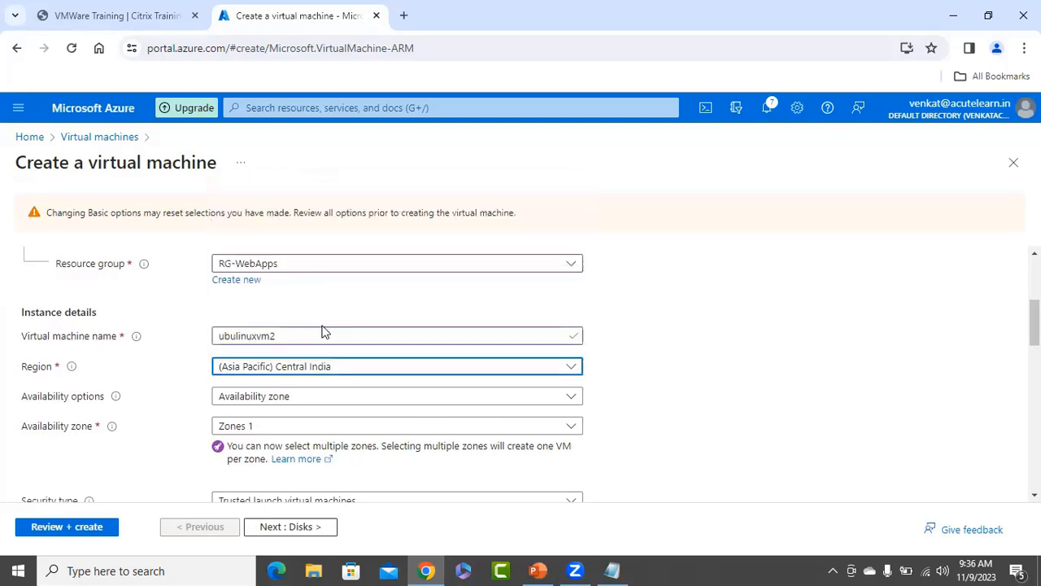
left_click(86, 525)
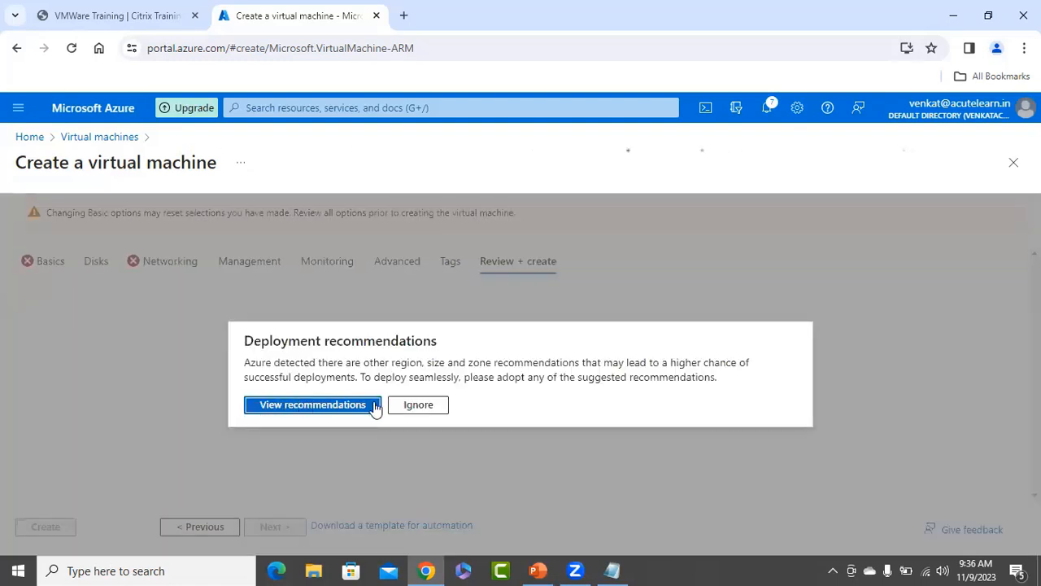
left_click(375, 406)
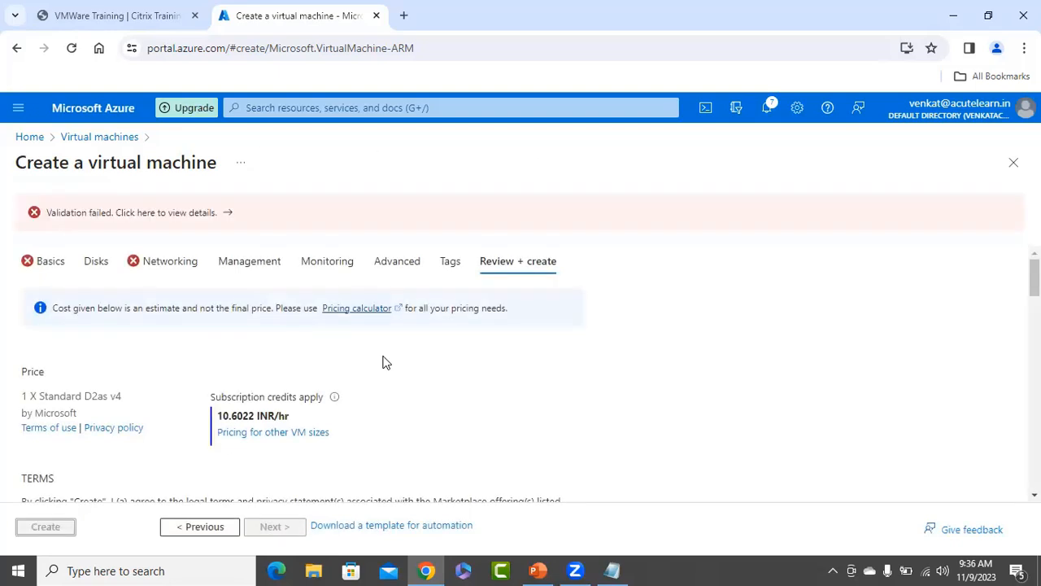
Check the new validation error details and go back to Basics.
left_click(189, 213)
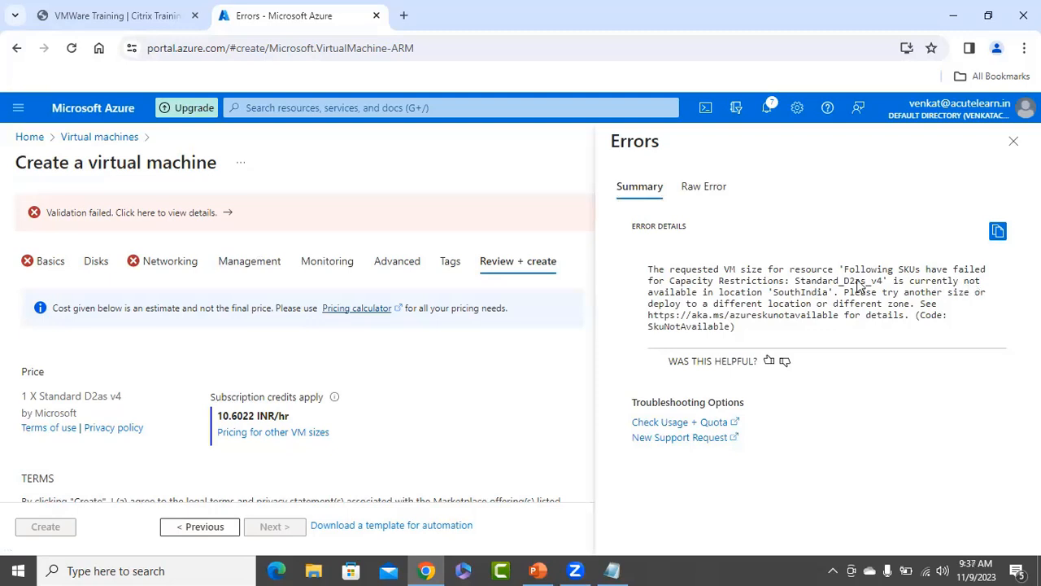
left_click(1014, 140)
left_click(45, 275)
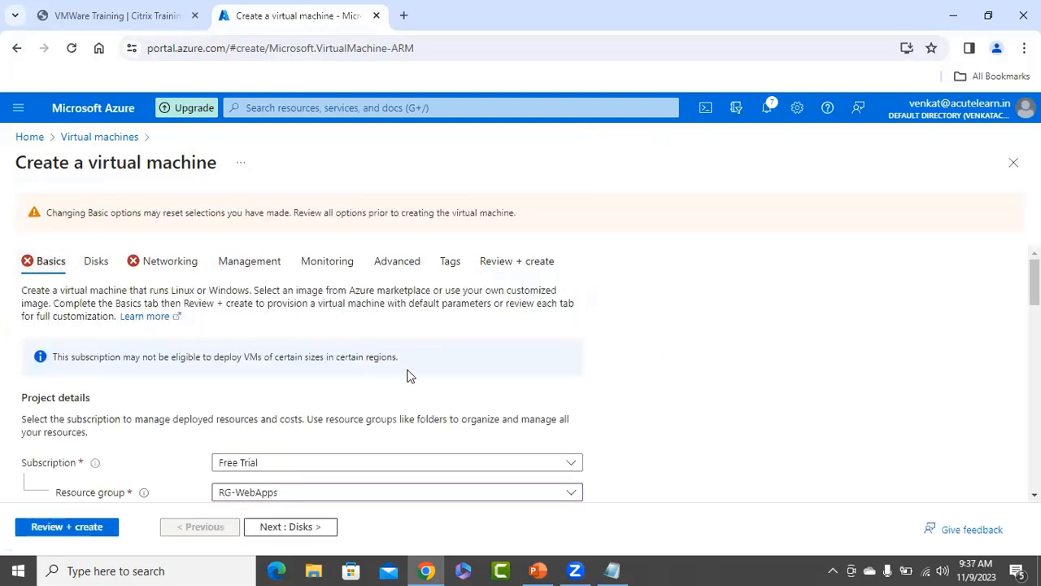
scroll(406, 376, "down", 5)
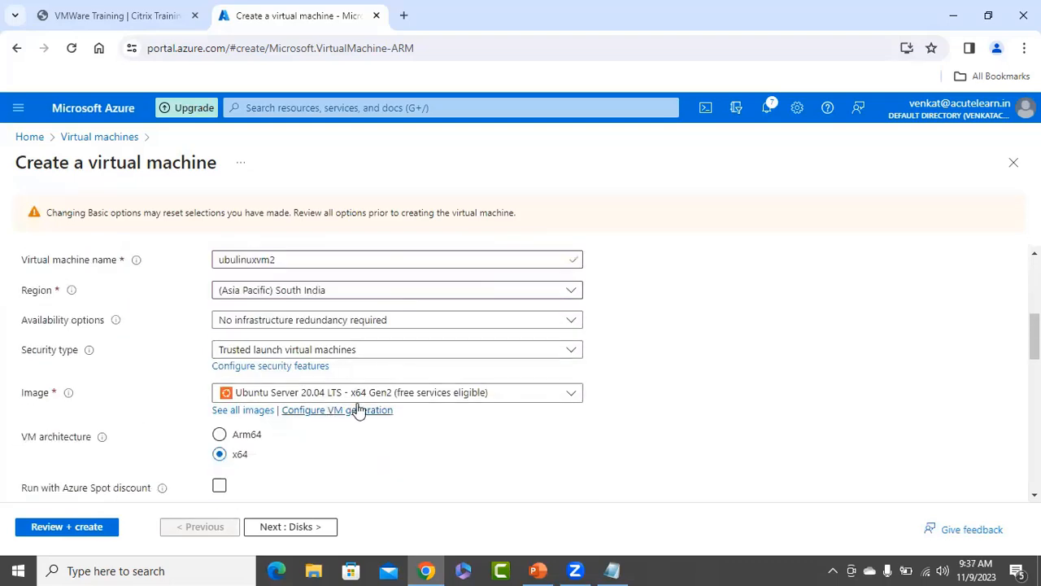
scroll(362, 407, "down", 4)
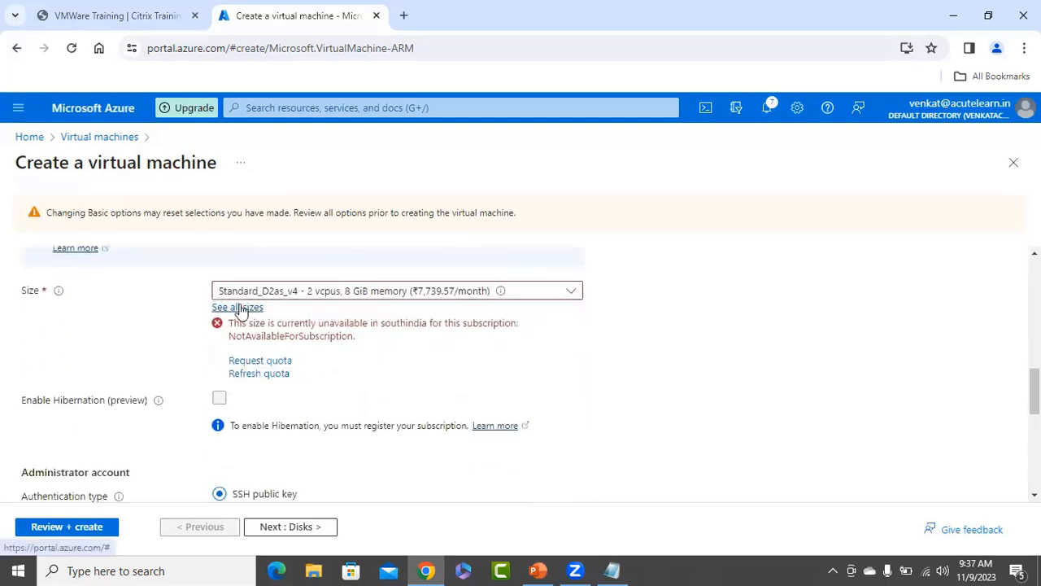
Change the VM size to Standard_B2ms and revalidate, skipping the recommendations.
left_click(241, 308)
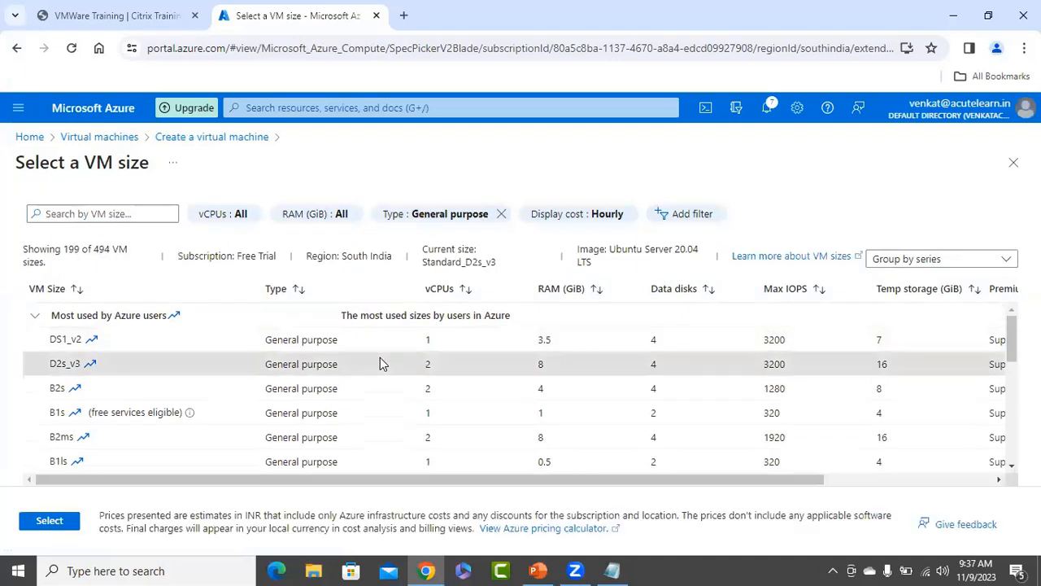
left_click(137, 434)
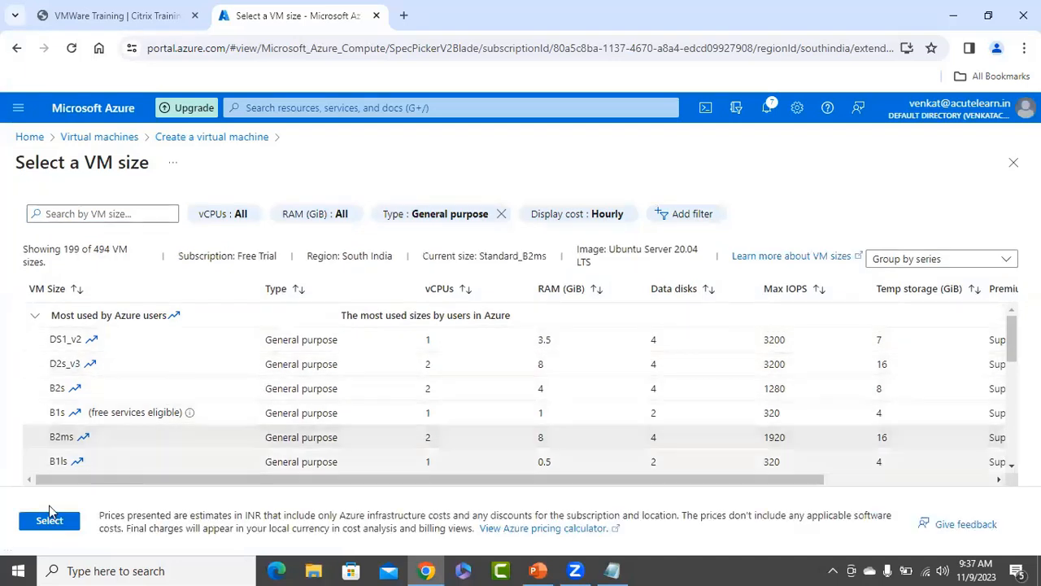
left_click(48, 520)
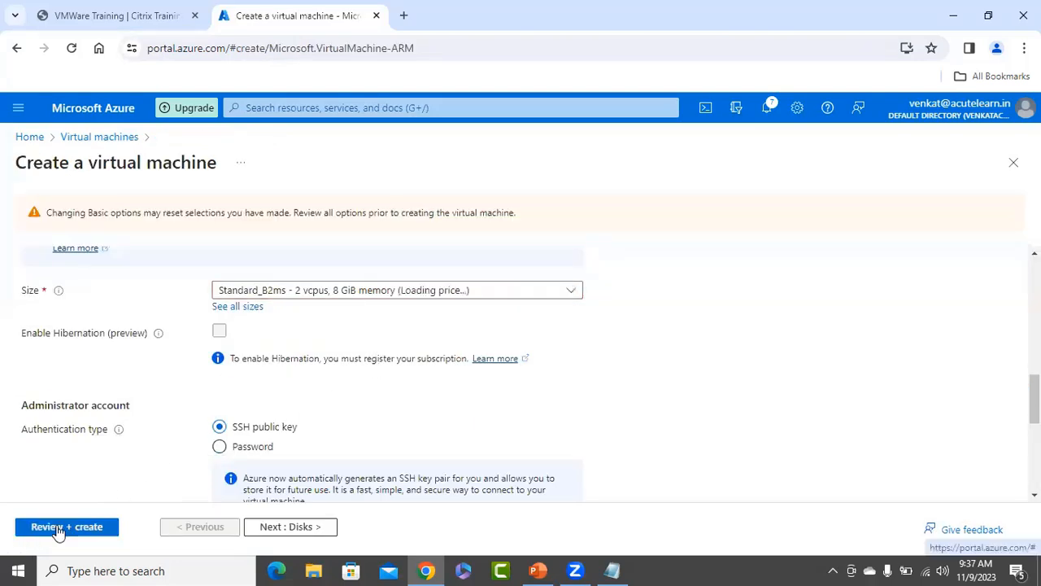
left_click(58, 528)
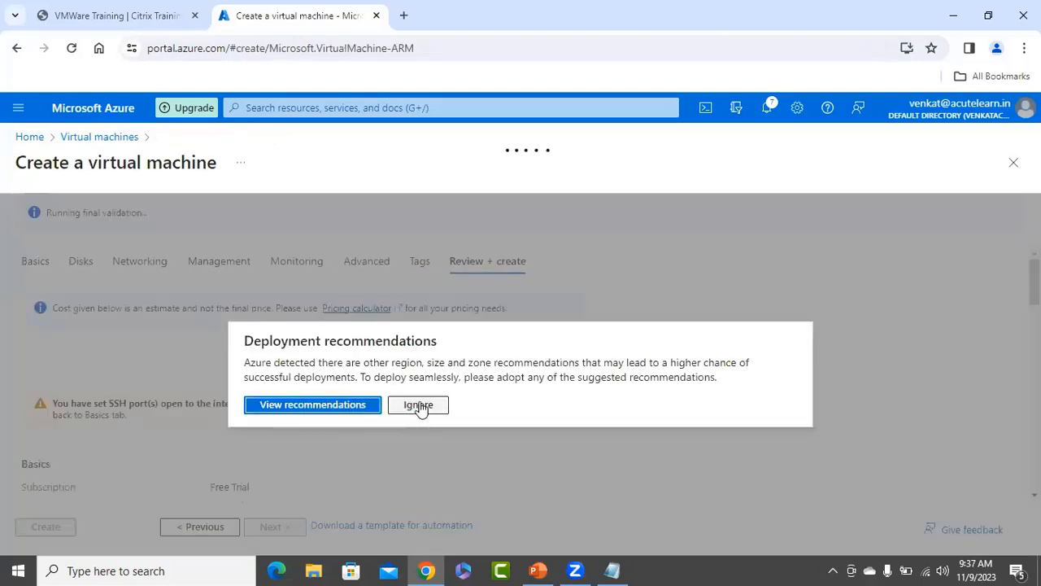
left_click(418, 405)
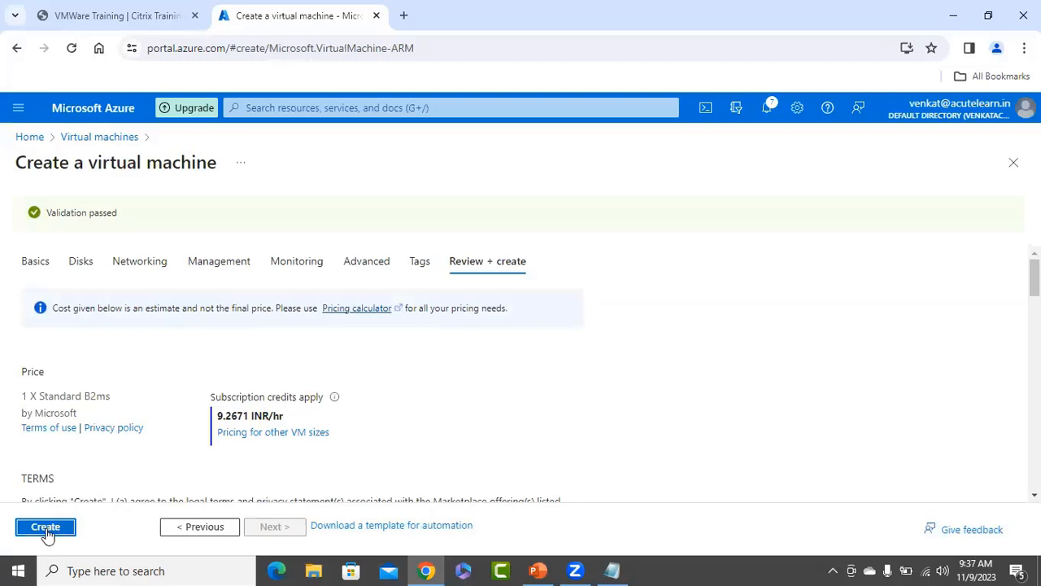
Create ubulinuxvm2 with key file ubulinuxvm2_key.pem downloaded, then go to the portal home.
left_click(50, 533)
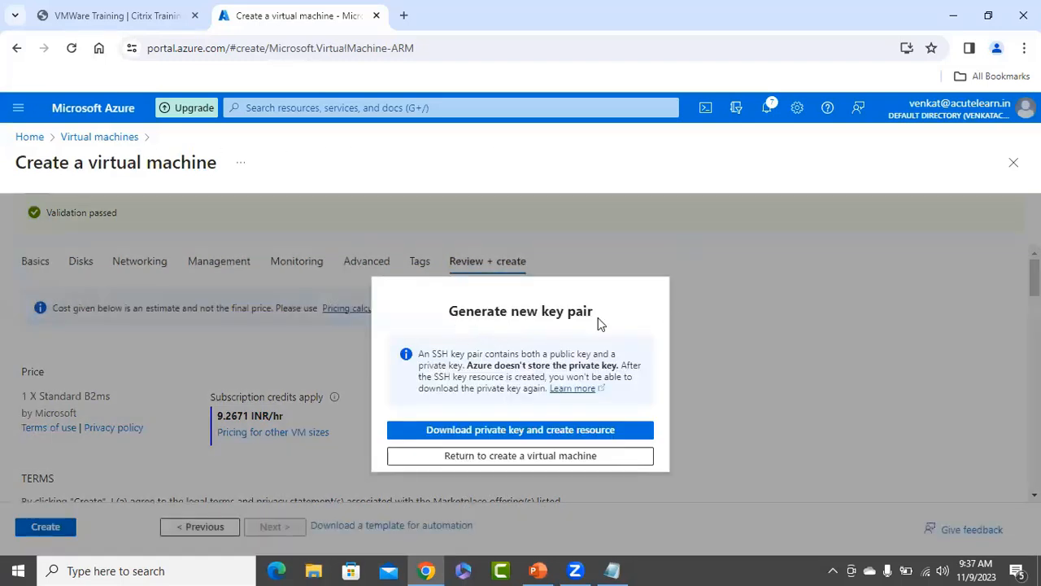
left_click(591, 438)
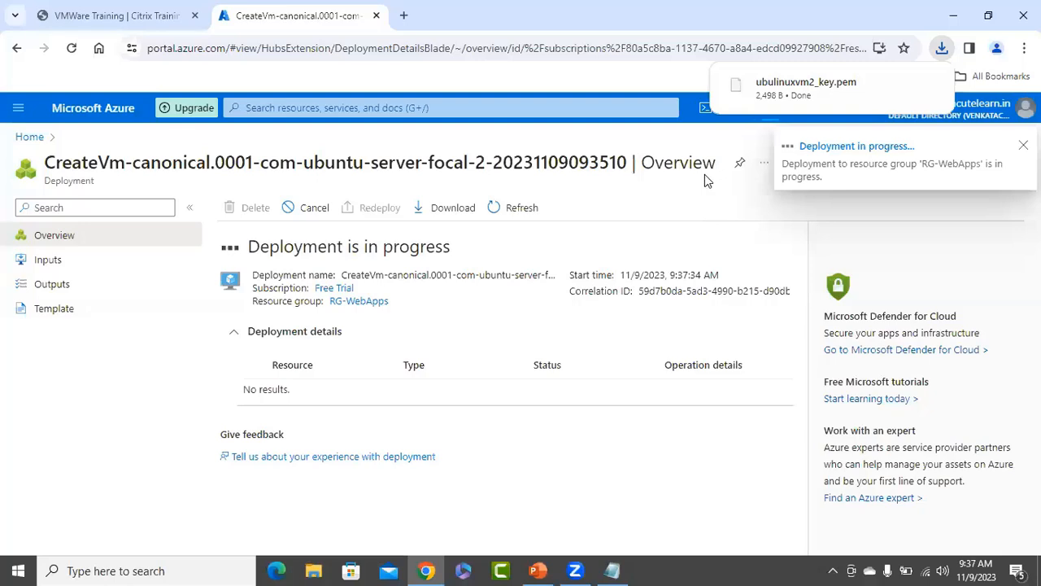
mouse_move(860, 98)
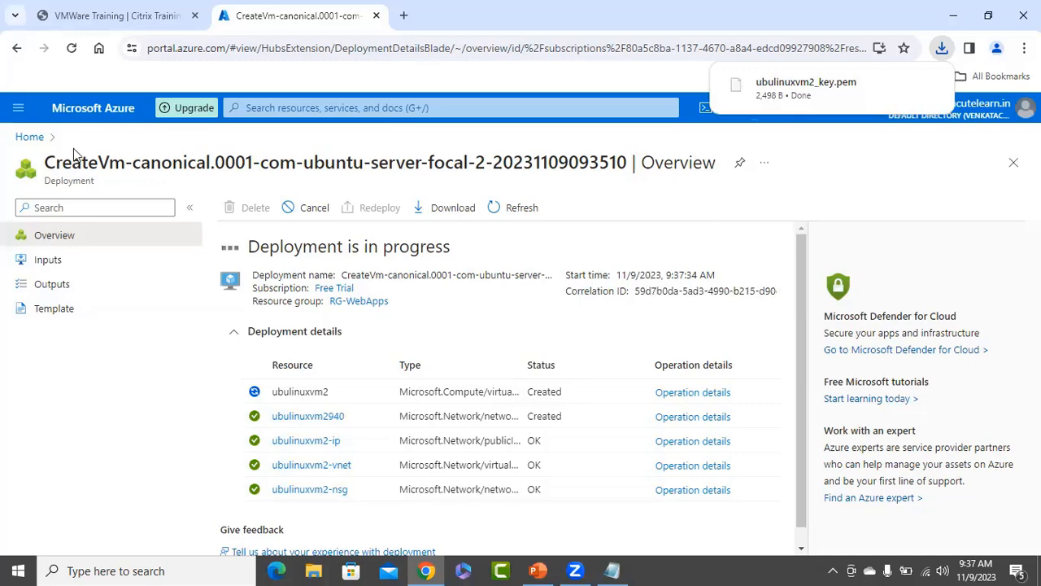
left_click(29, 136)
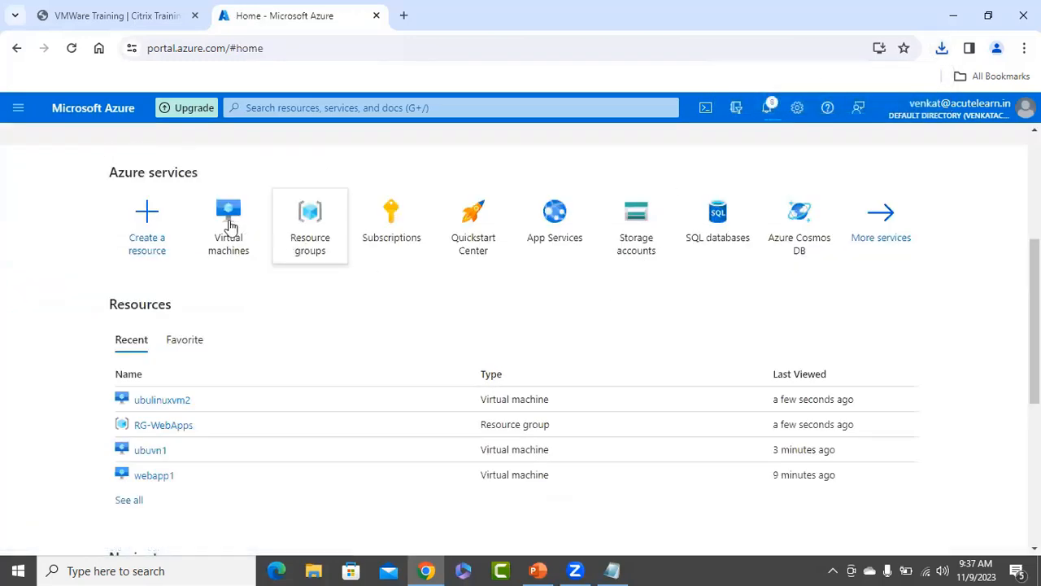
Open ubuvn1's overview and collapse the VM list to reveal public IP 4.240.73.65.
left_click(229, 218)
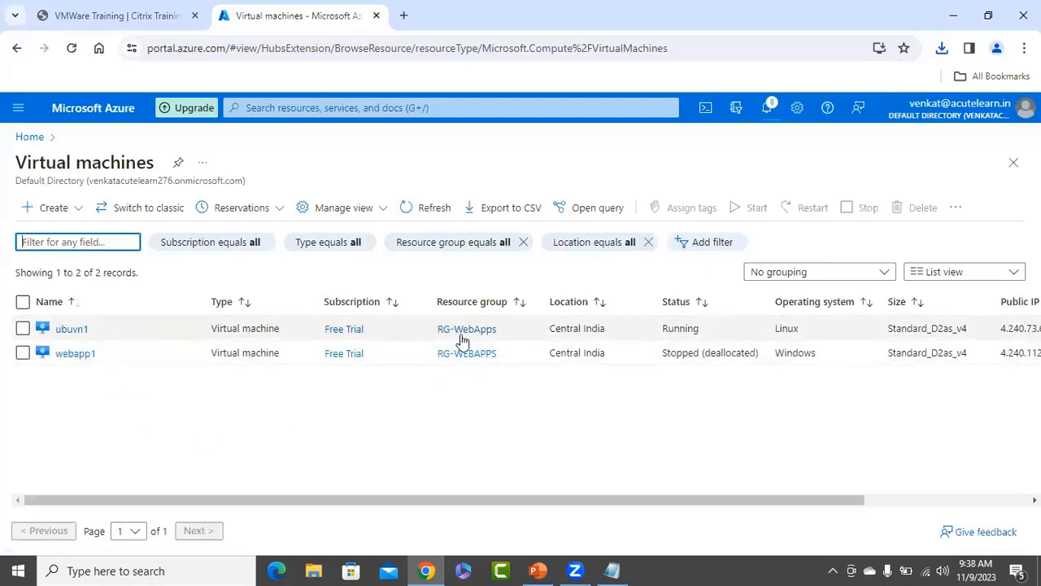
left_click(71, 329)
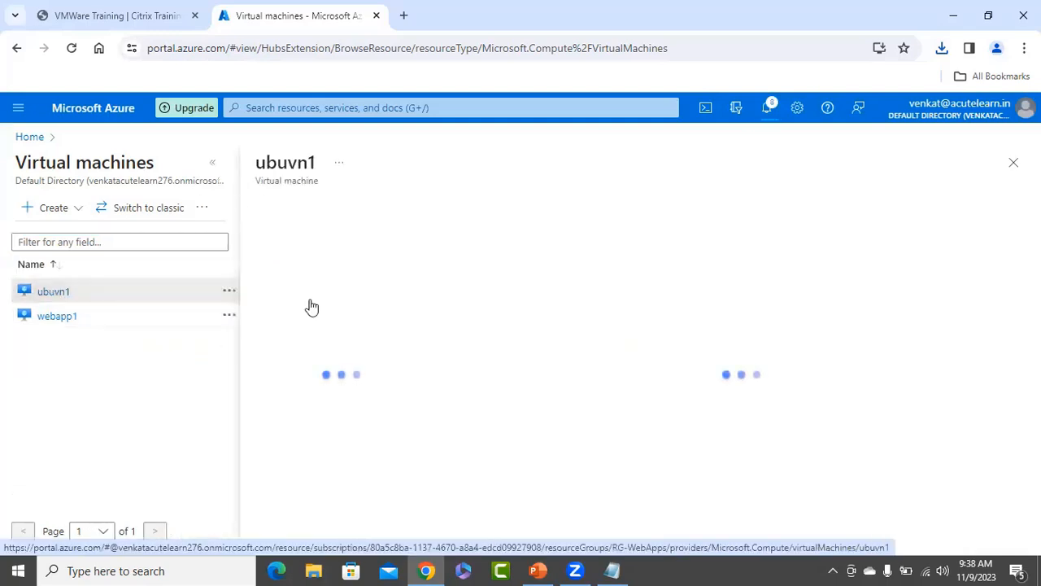
left_click(210, 167)
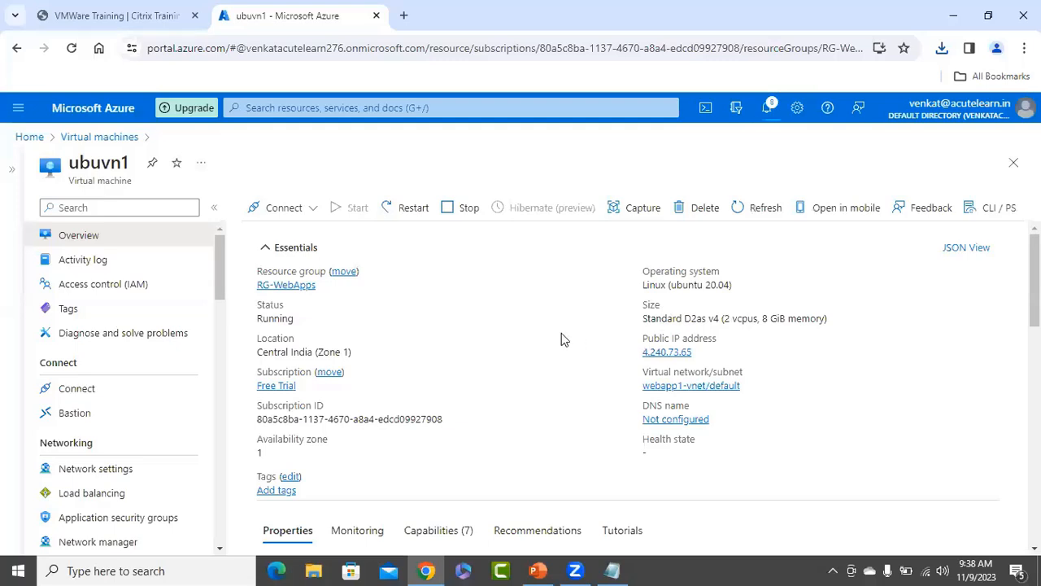
mouse_move(700, 358)
In a new tab, Google 'putty download for windows'.
left_click(403, 16)
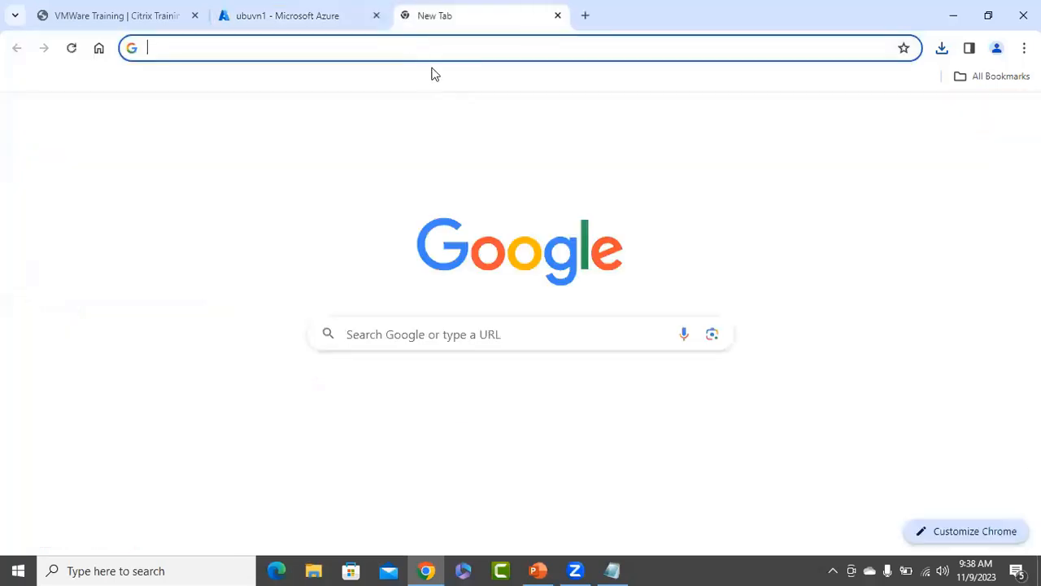
left_click(414, 48)
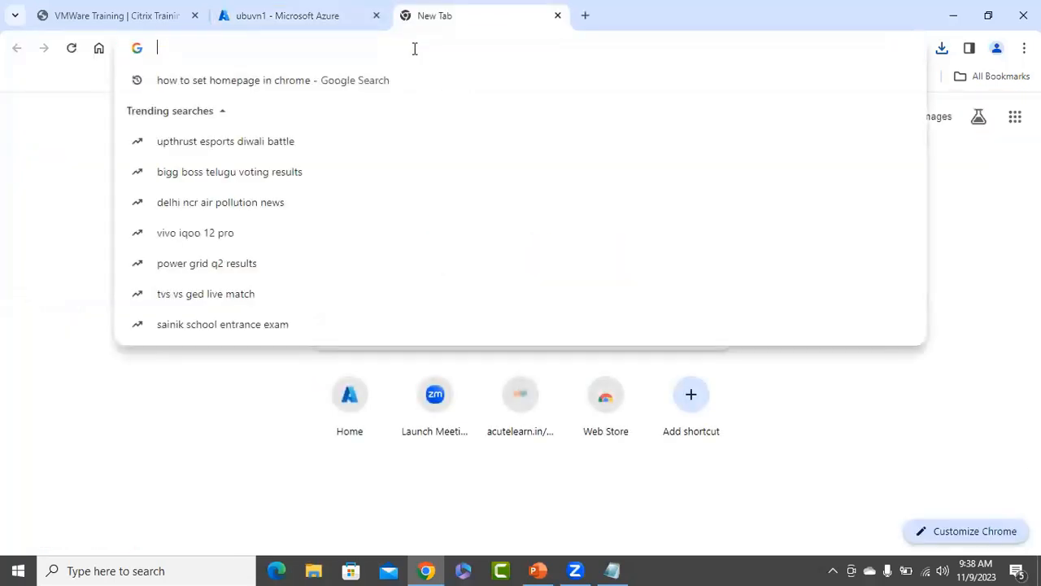
left_click(442, 344)
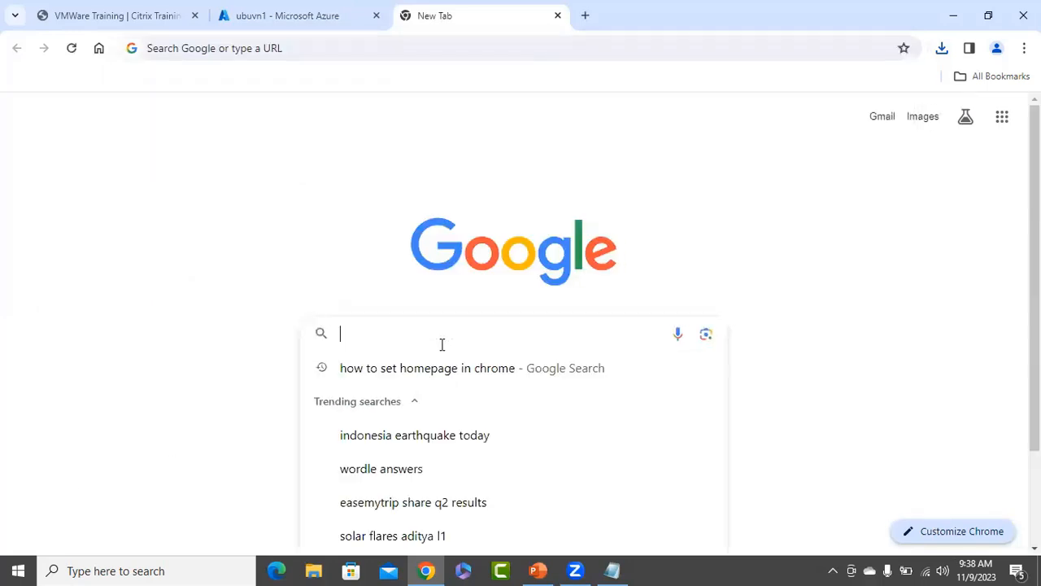
type("putty cli")
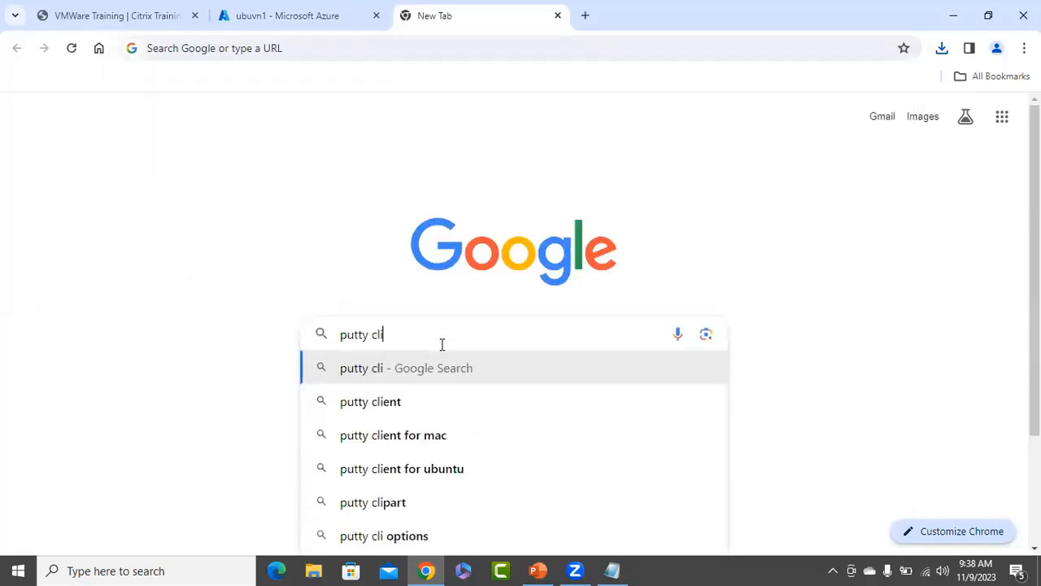
key("BackSpace")
key("BackSpace")
key("BackSpace")
type("down")
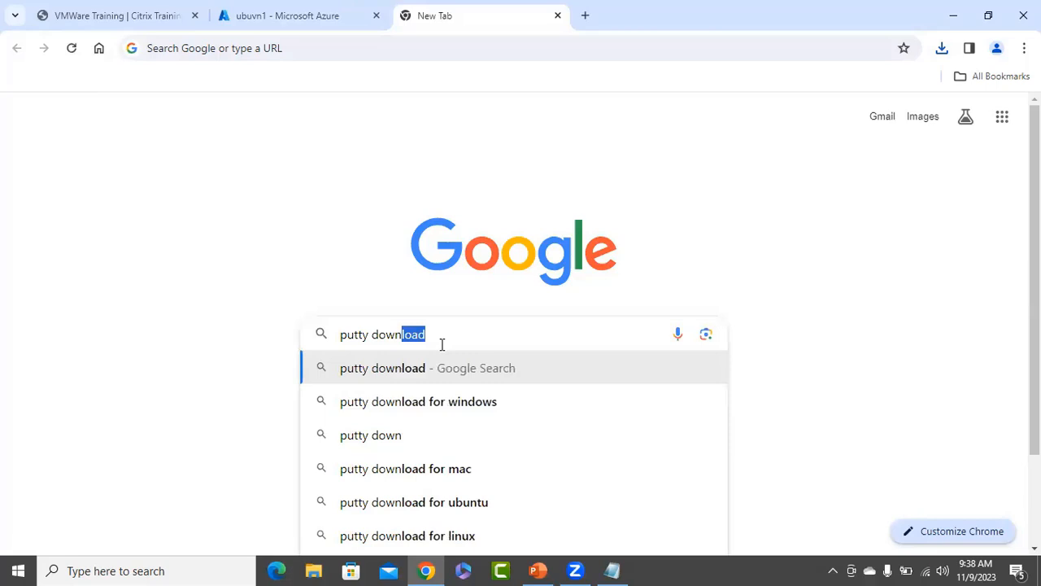
key("Right")
left_click(404, 401)
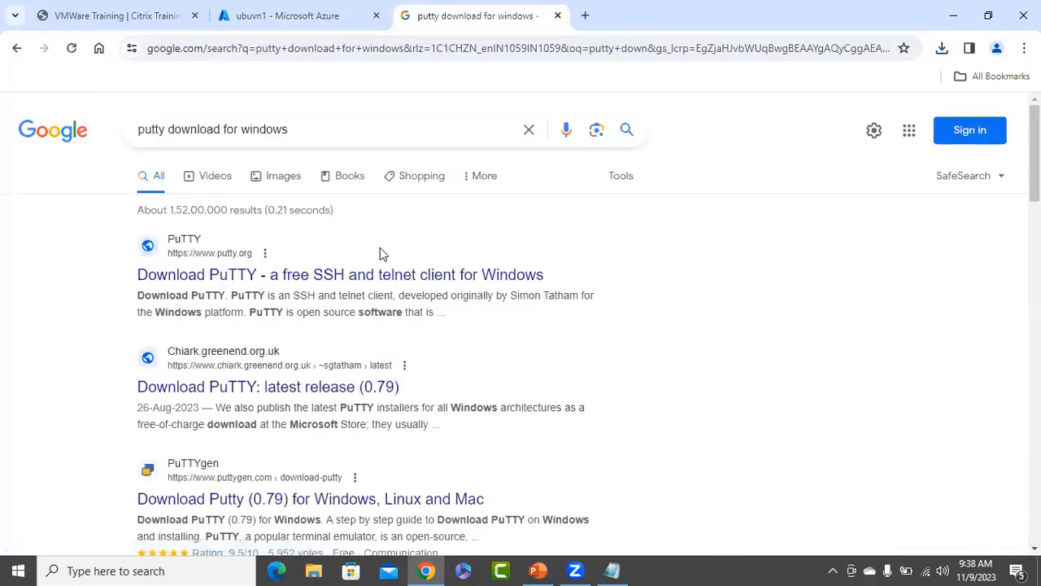
Open the first result, putty.org, in a new tab and switch to it.
right_click(470, 276)
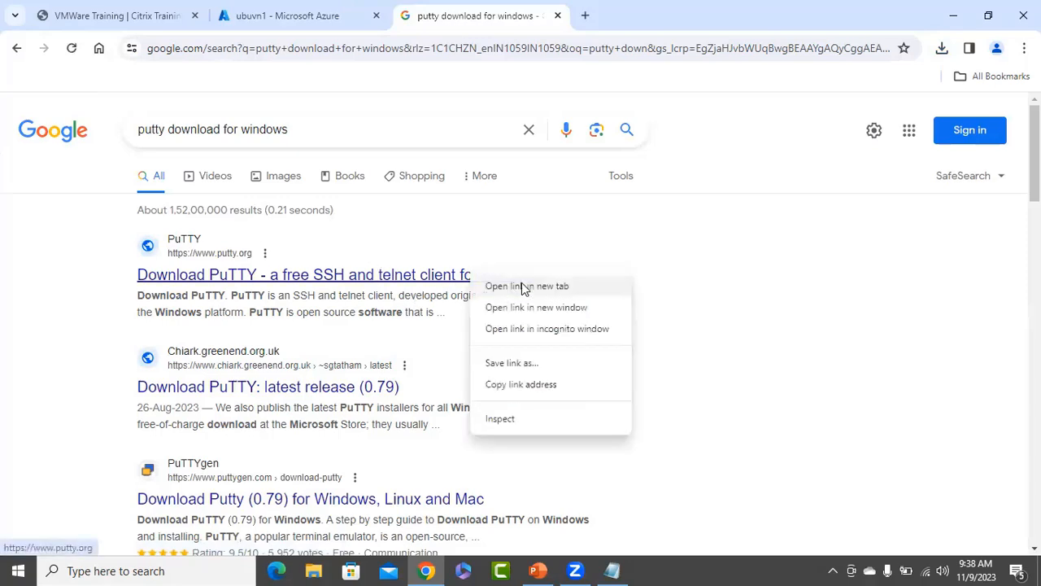
left_click(525, 287)
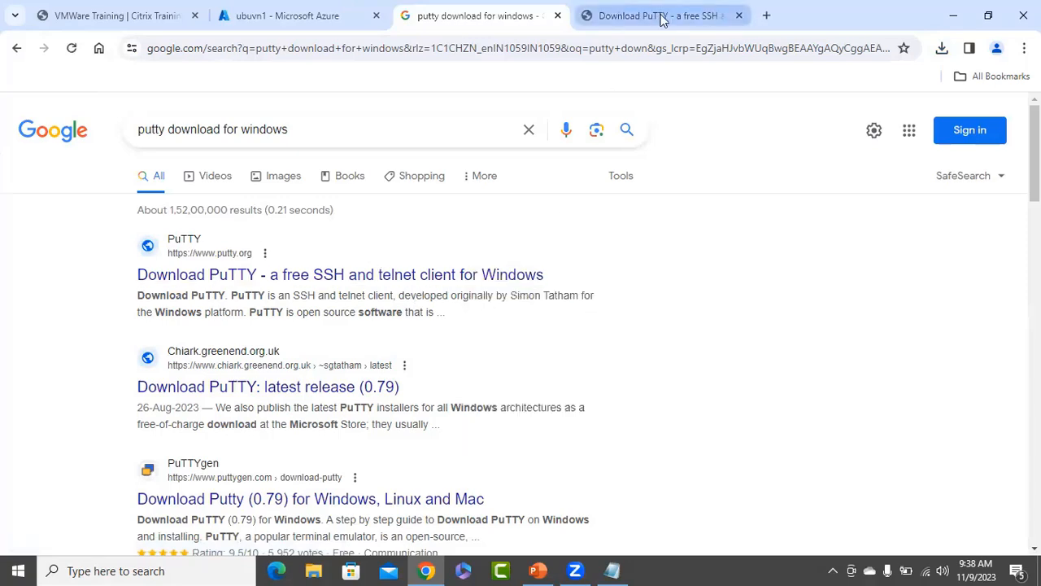
left_click(661, 18)
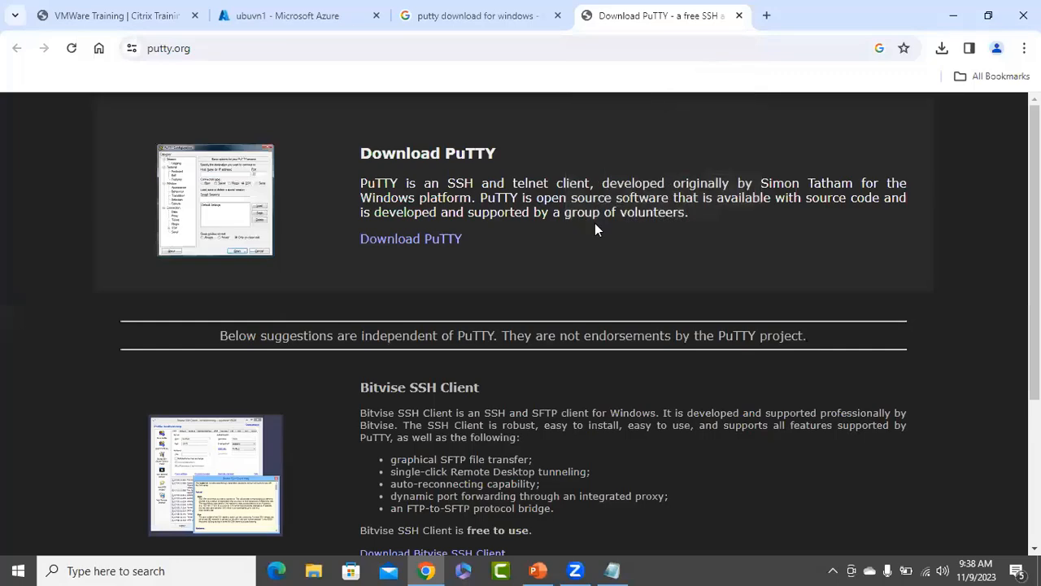
Download the 64-bit x86 putty.exe (PuTTY 0.79) and show it in its folder.
left_click(396, 239)
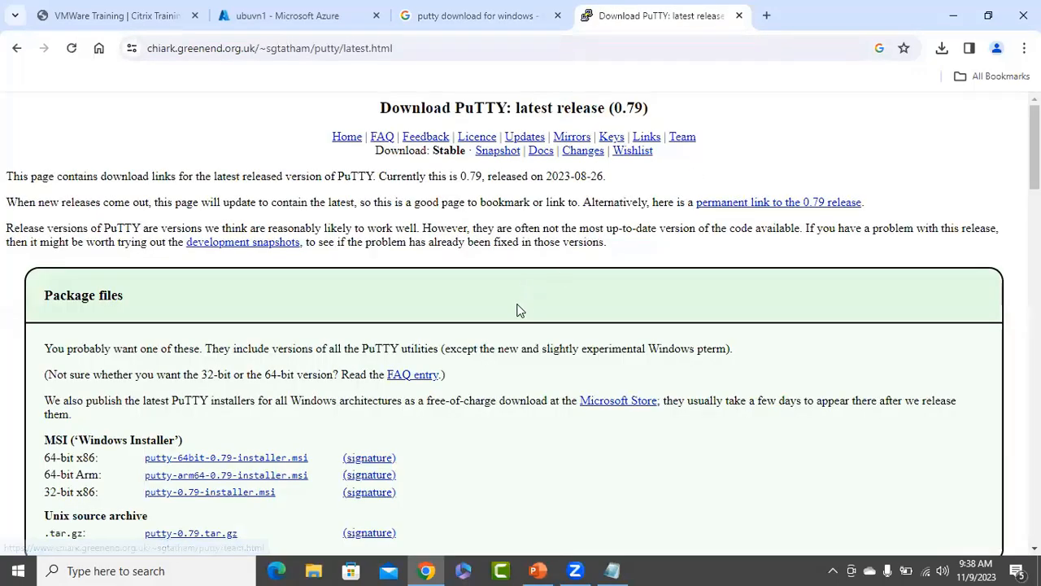
scroll(519, 291, "down", 1)
scroll(517, 291, "down", 3)
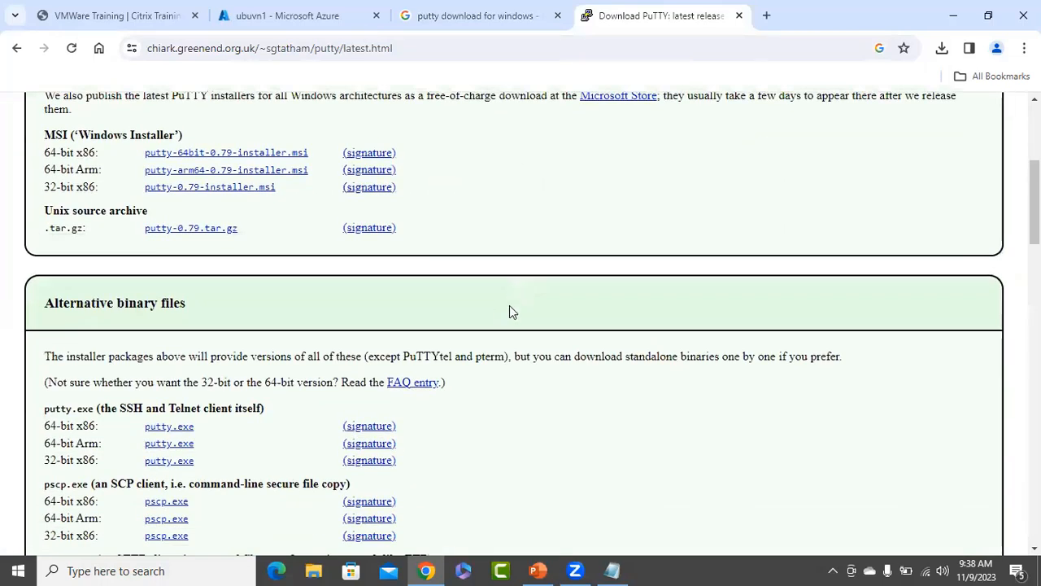
scroll(488, 318, "down", 1)
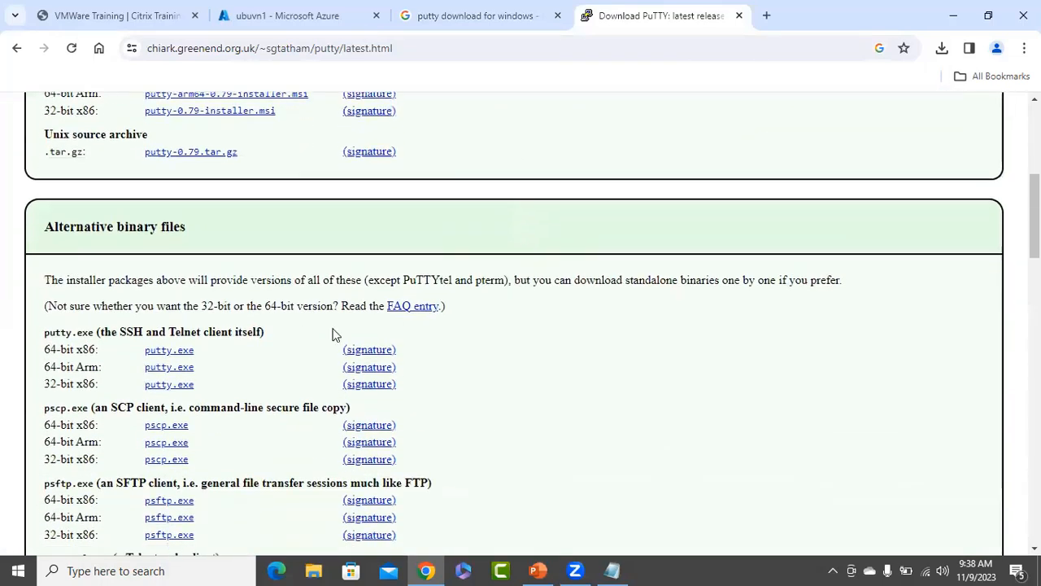
left_click(168, 349)
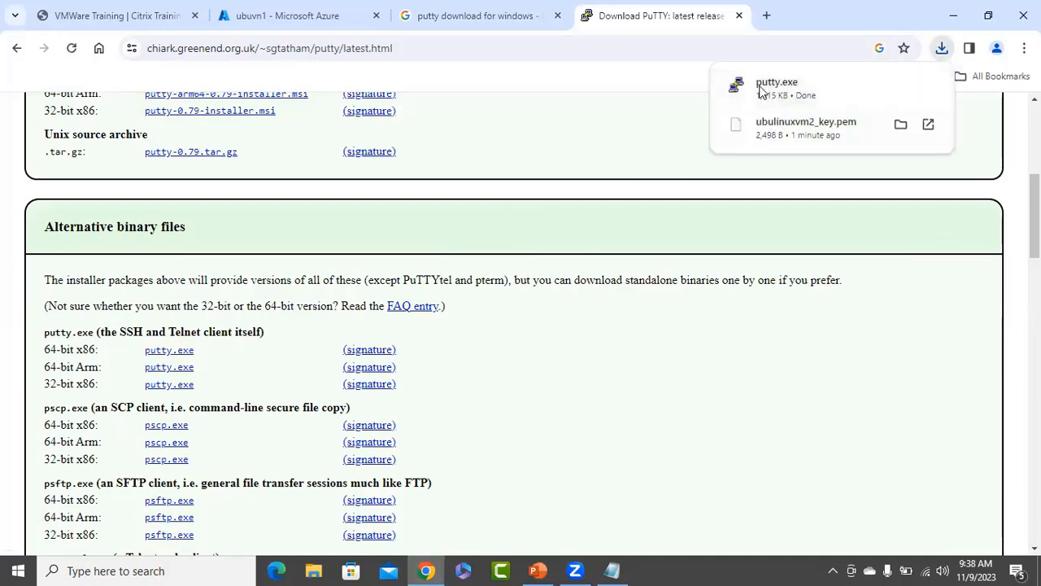
left_click(901, 85)
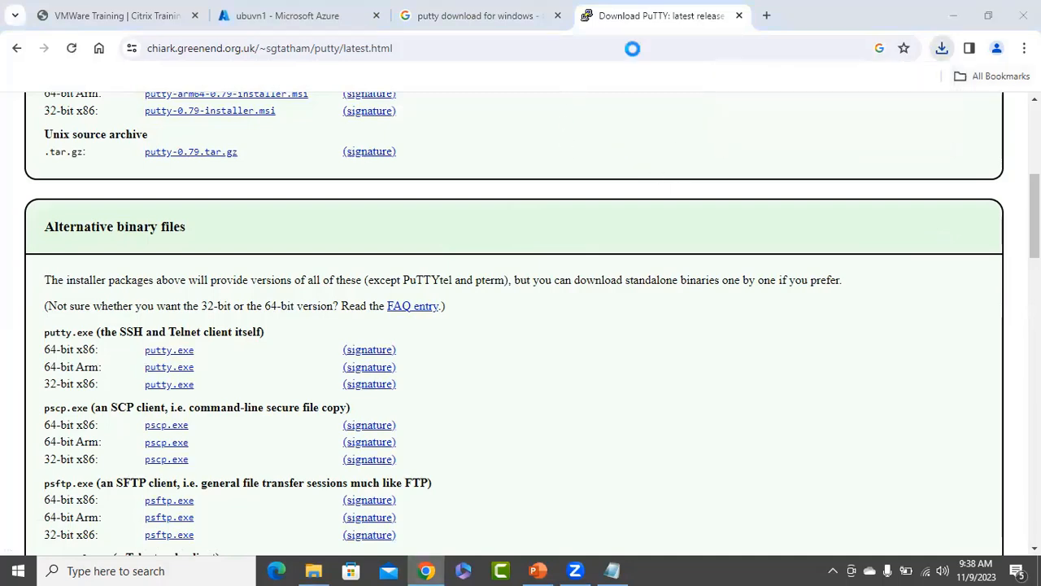
Minimize the Downloads folder and close the PuTTY and search tabs.
left_click(949, 8)
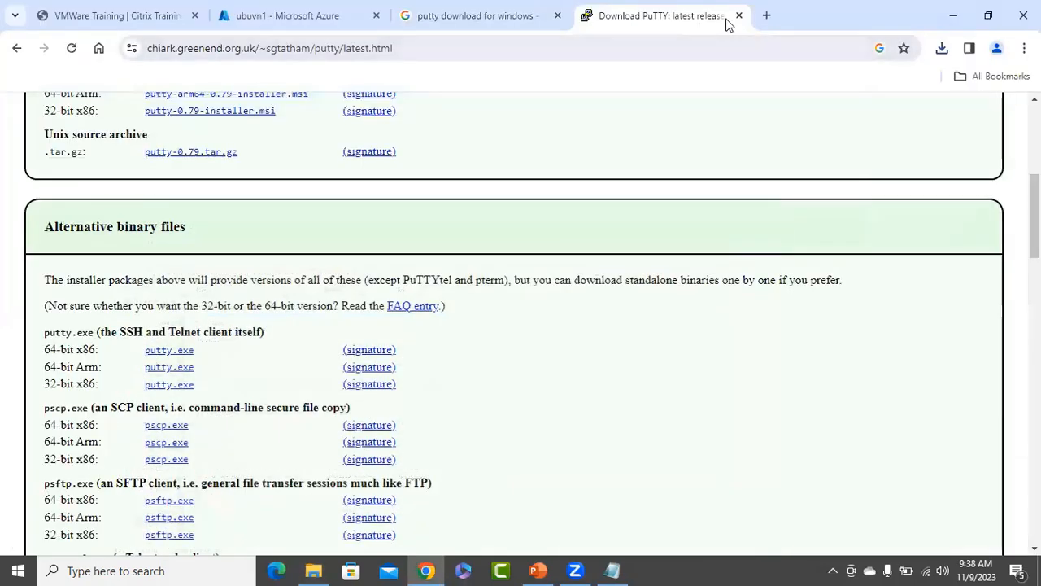
left_click(726, 15)
left_click(555, 16)
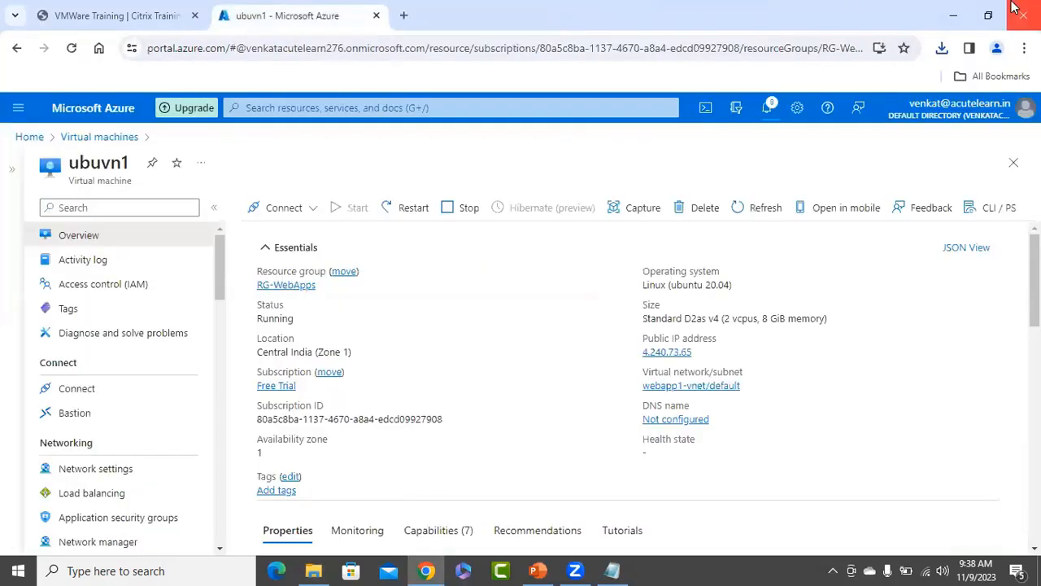
Copy the putty program from the Downloads folder and paste it onto the Windows desktop.
left_click(954, 16)
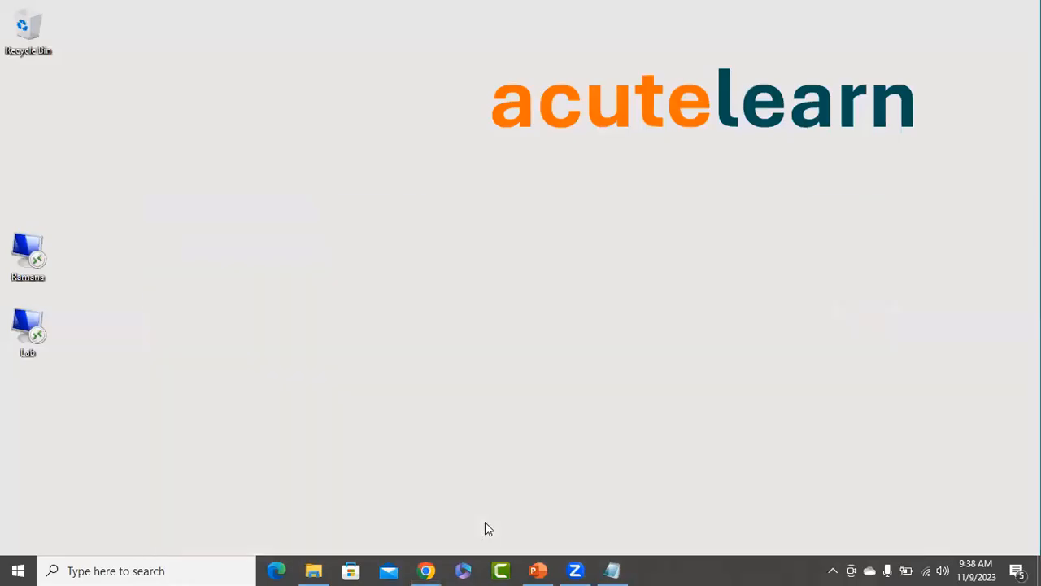
left_click(316, 570)
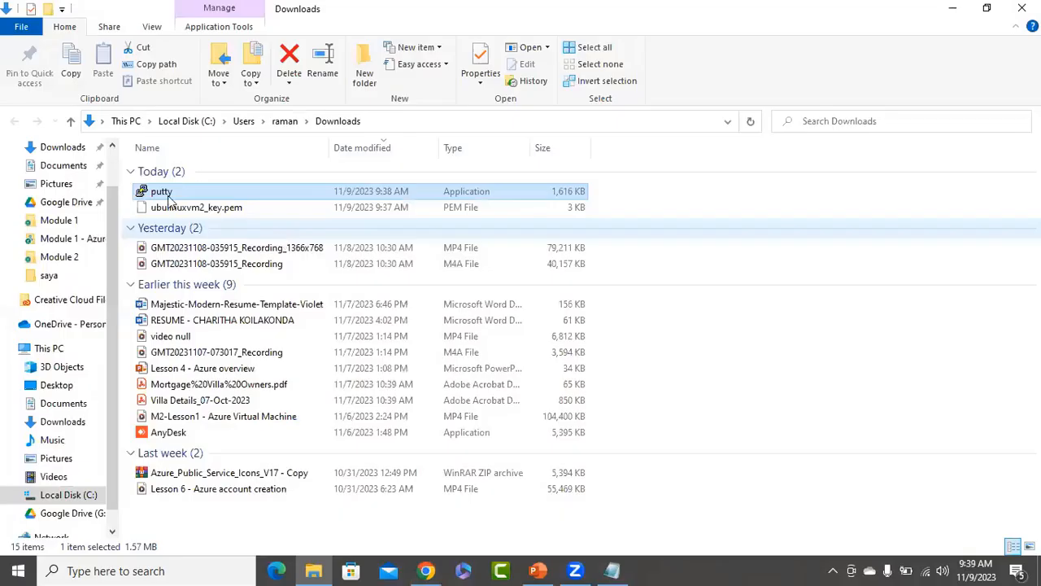
right_click(168, 199)
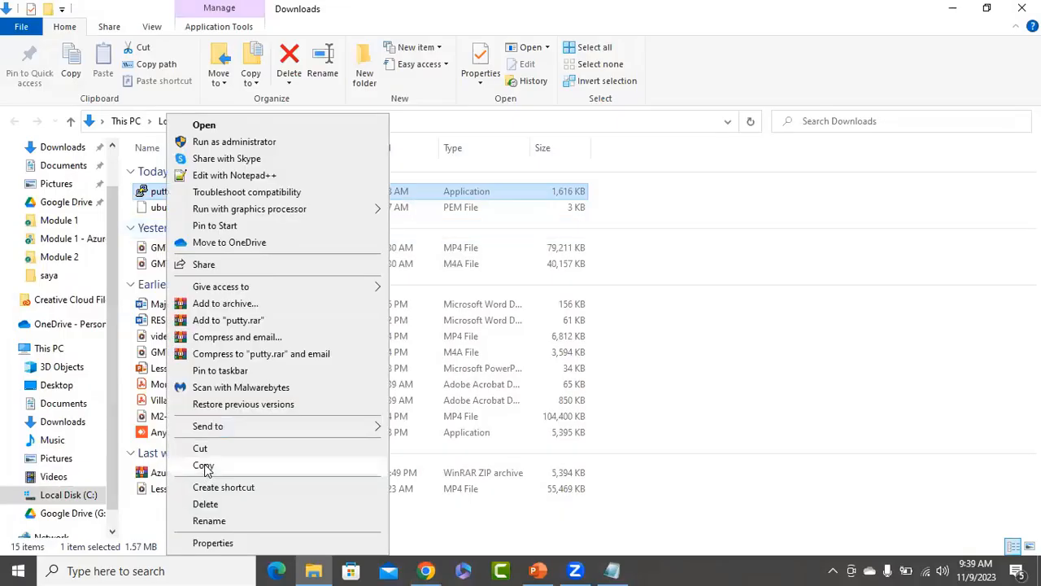
left_click(204, 466)
left_click(953, 8)
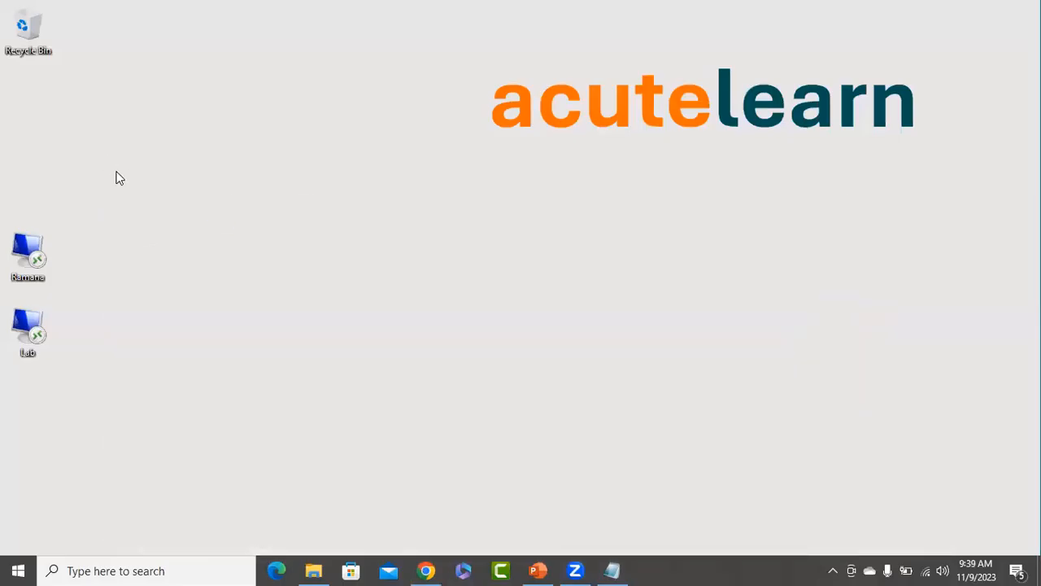
right_click(116, 178)
left_click(141, 214)
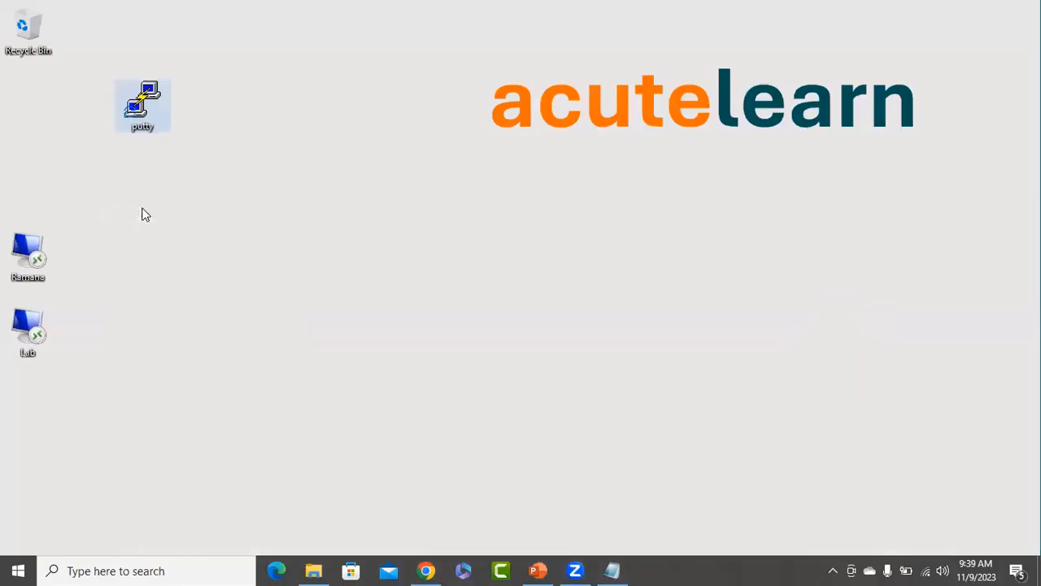
left_click(257, 177)
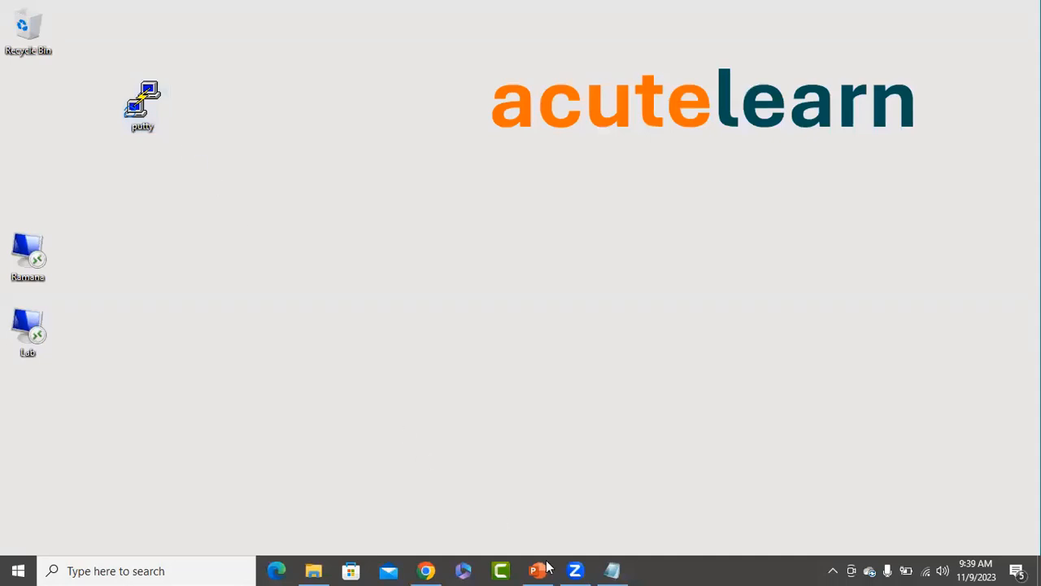
Bring back the Azure portal showing ubuvn1's IP 4.240.73.65, then minimize the browser.
left_click(424, 570)
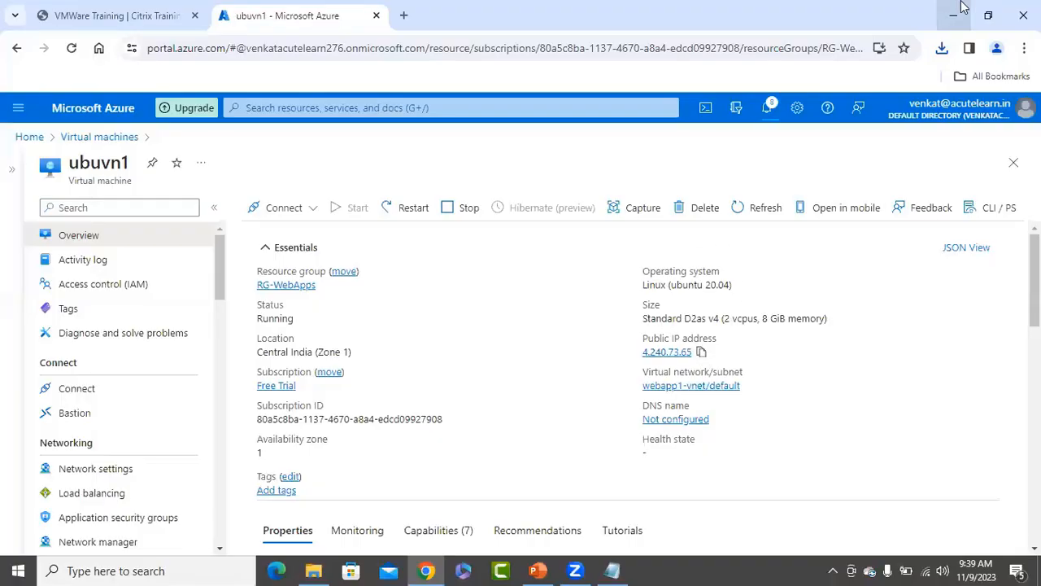
left_click(953, 15)
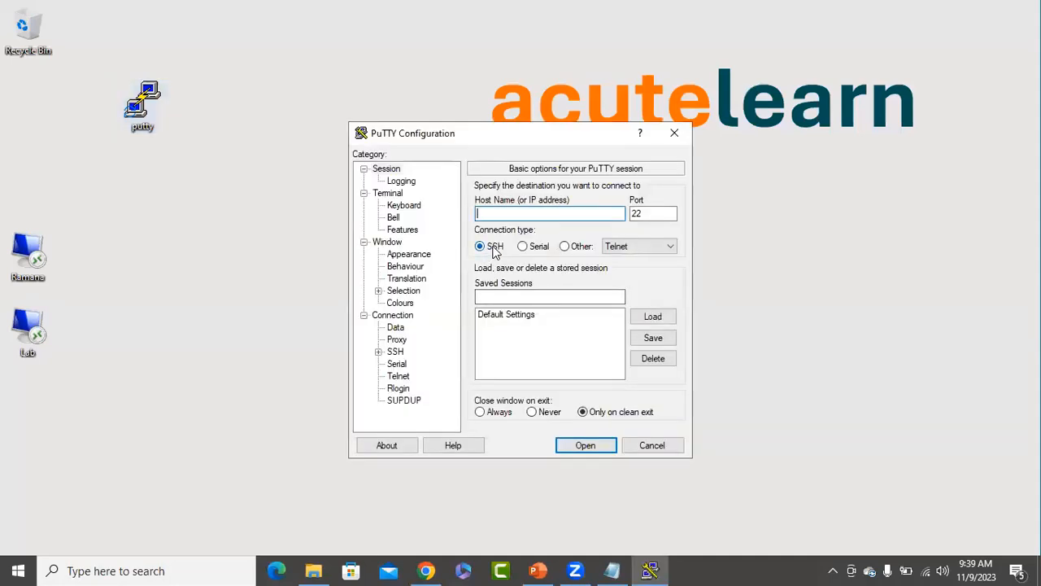
Paste 4.240.73.65 as the host name and turn on Use system colours.
right_click(527, 220)
left_click(541, 281)
left_click(403, 302)
left_click(517, 280)
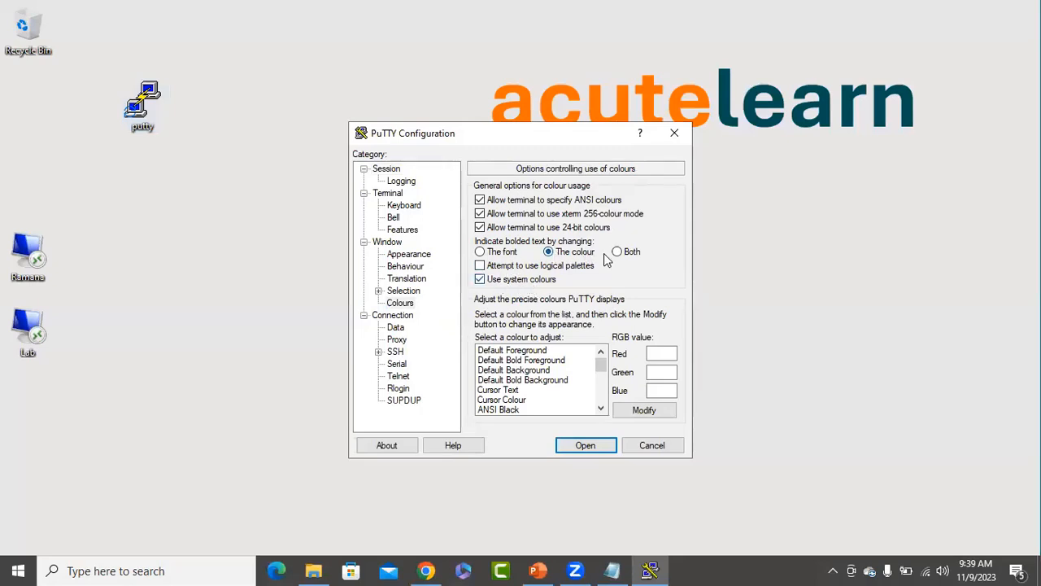
Set the terminal font to Courier New 14-point and start the SSH connection.
left_click(409, 255)
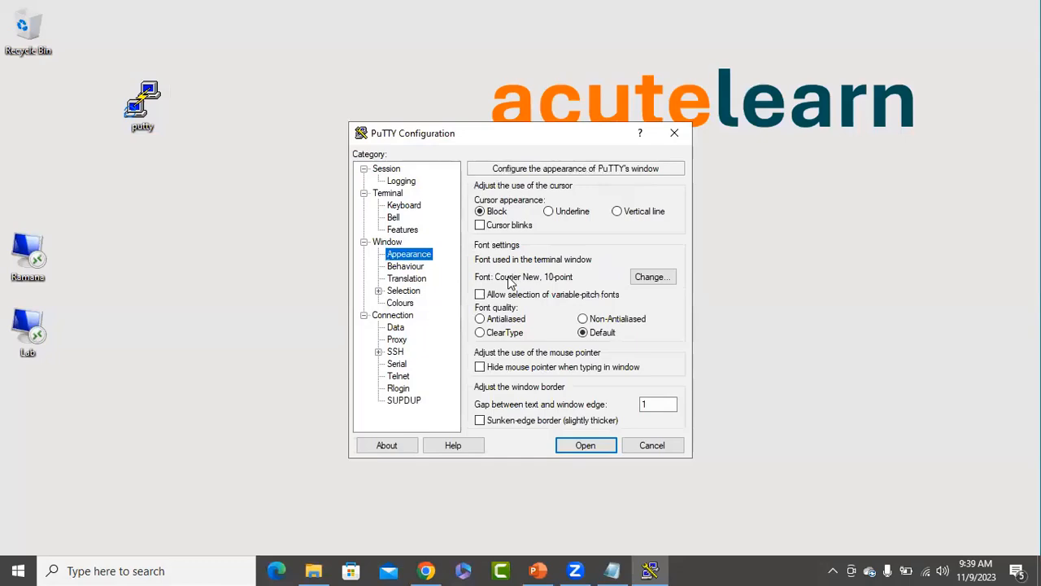
left_click(655, 277)
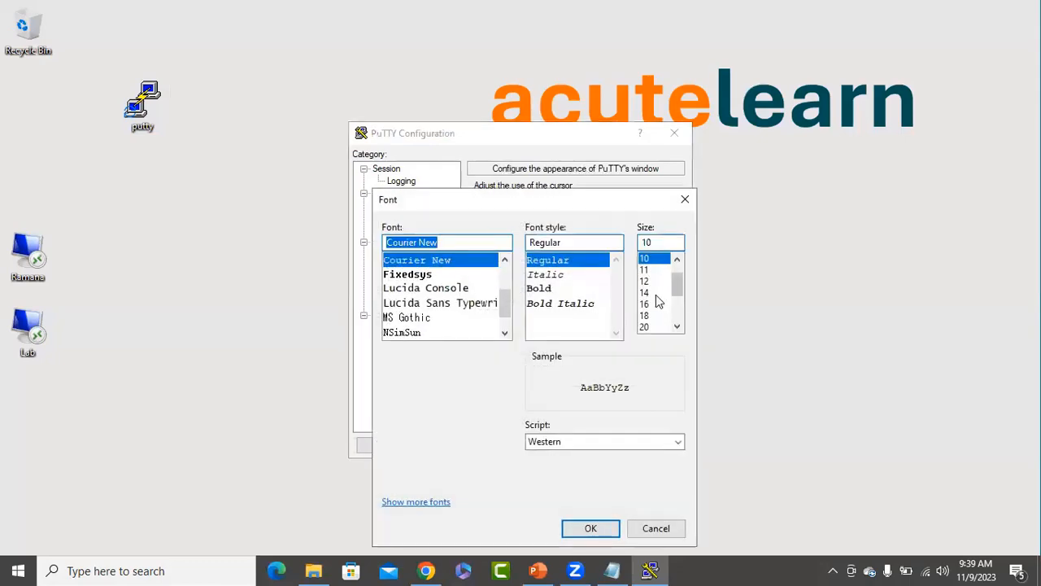
left_click(655, 293)
left_click(595, 530)
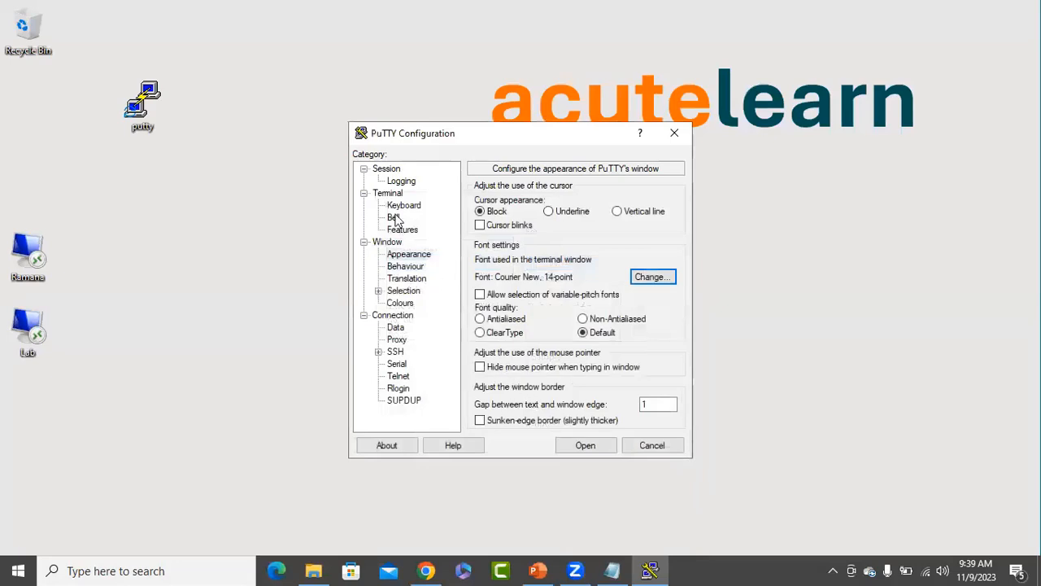
left_click(385, 170)
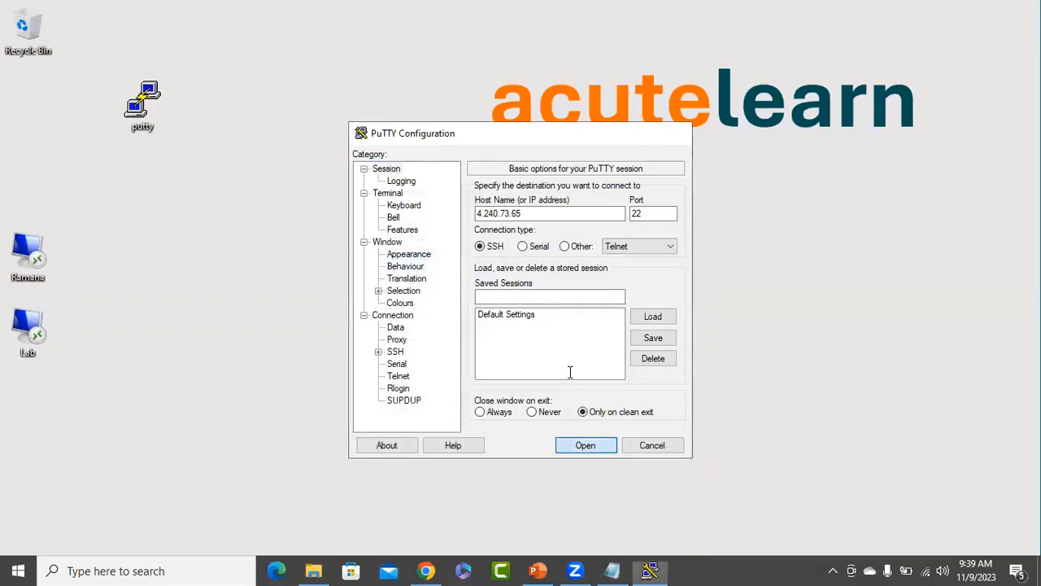
key("Return")
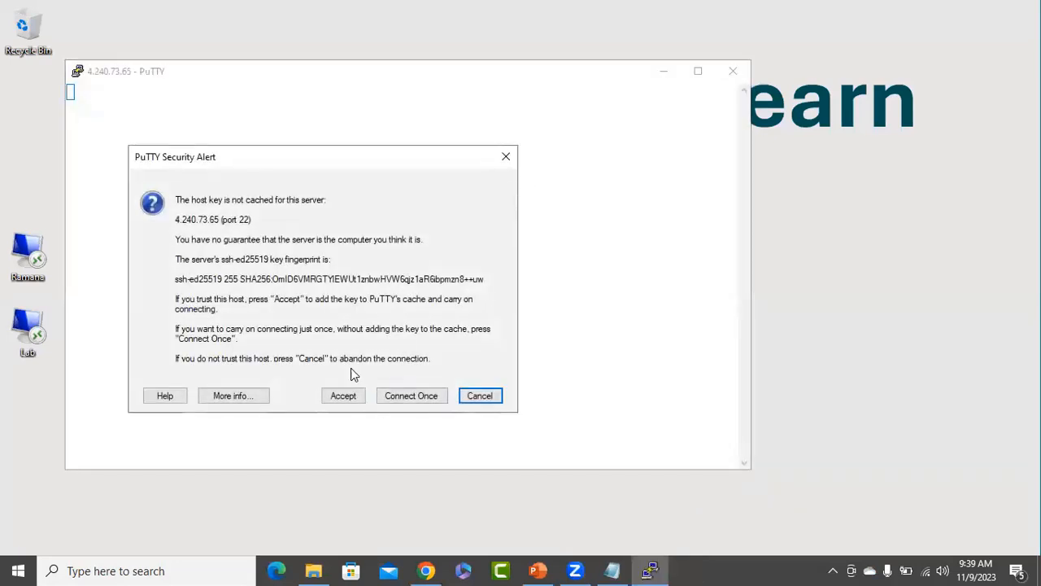
Accept the server's host key and submit the VM's admin username at the login prompt.
left_click(340, 398)
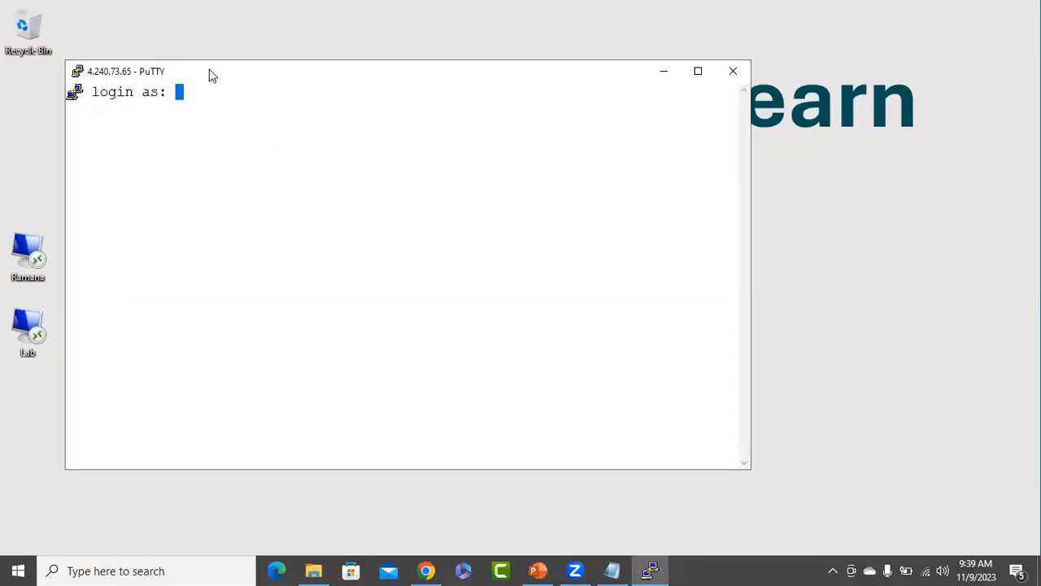
left_click_drag(227, 72, 353, 65)
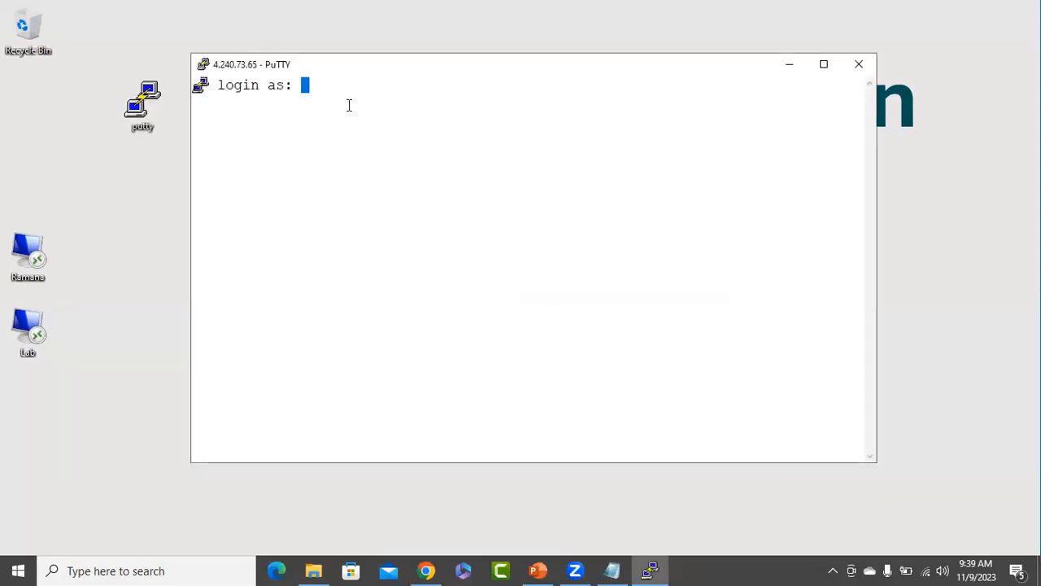
type("azure")
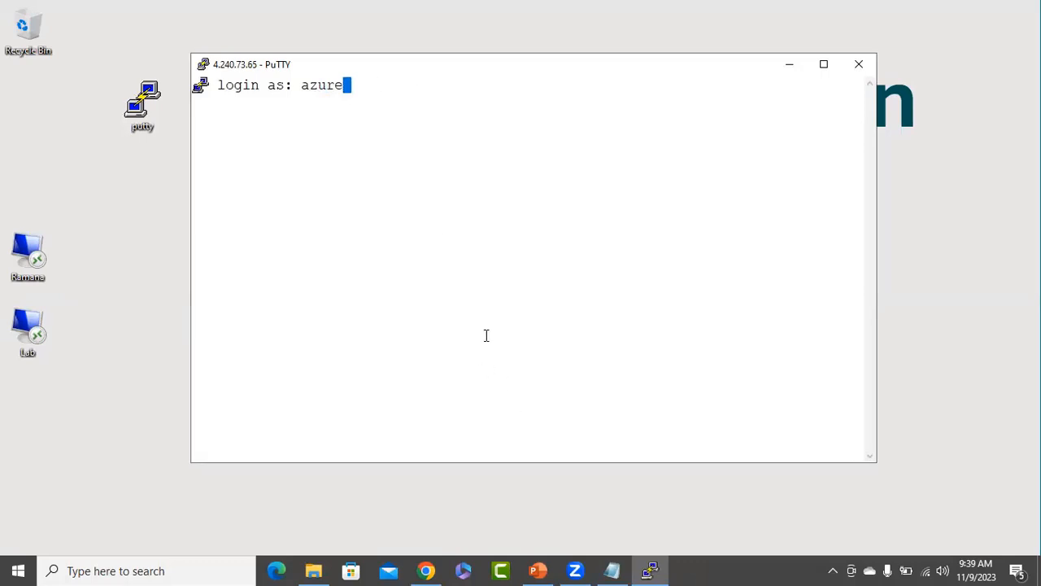
type("linuxuser")
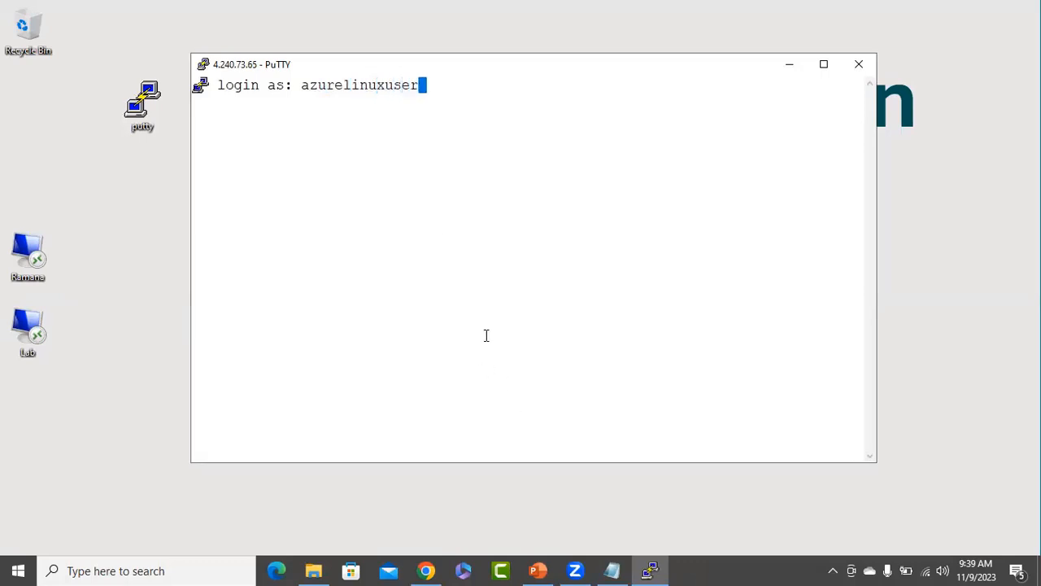
left_click(611, 570)
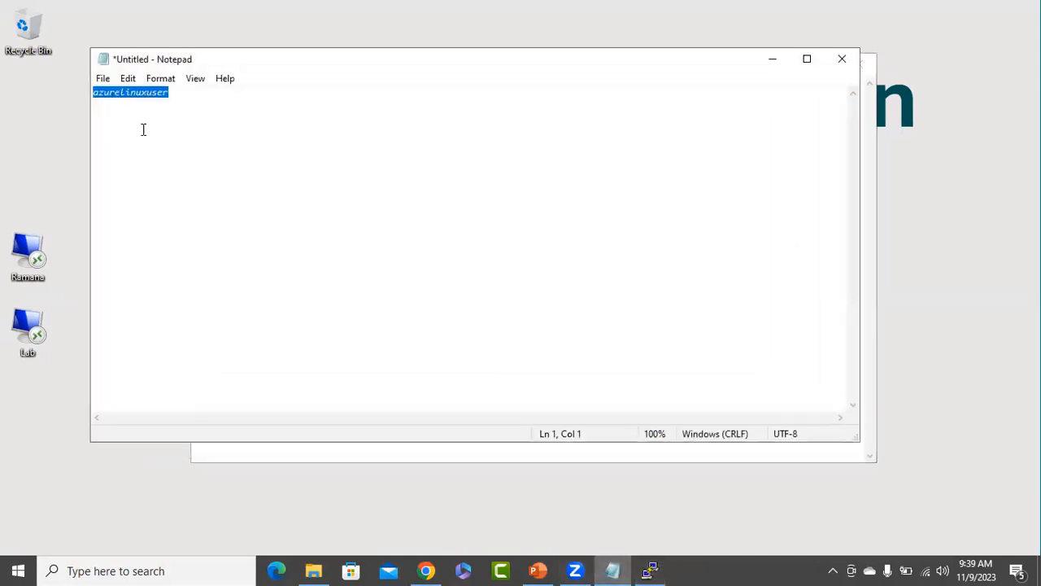
left_click(773, 59)
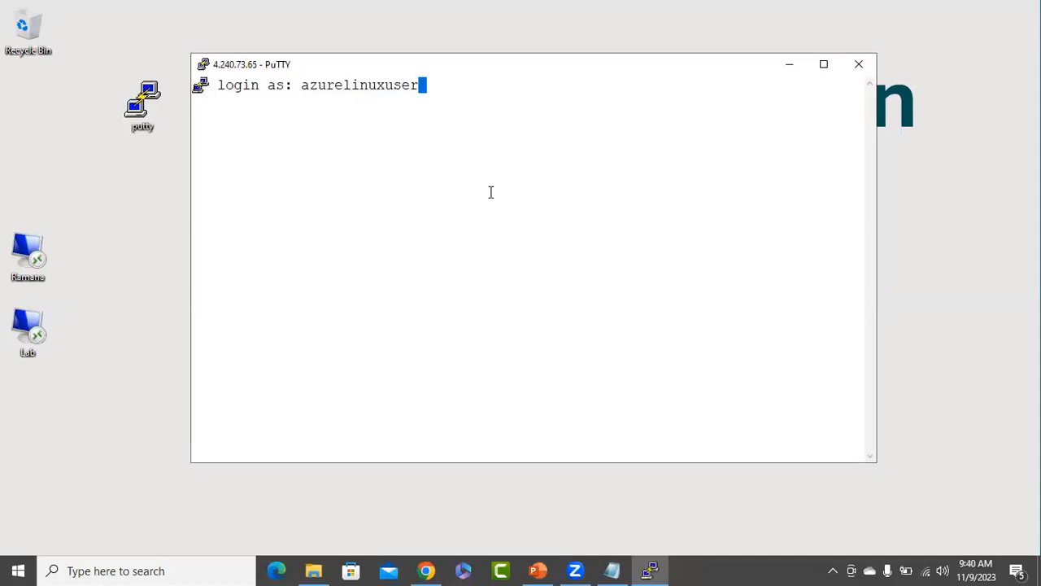
key("Return")
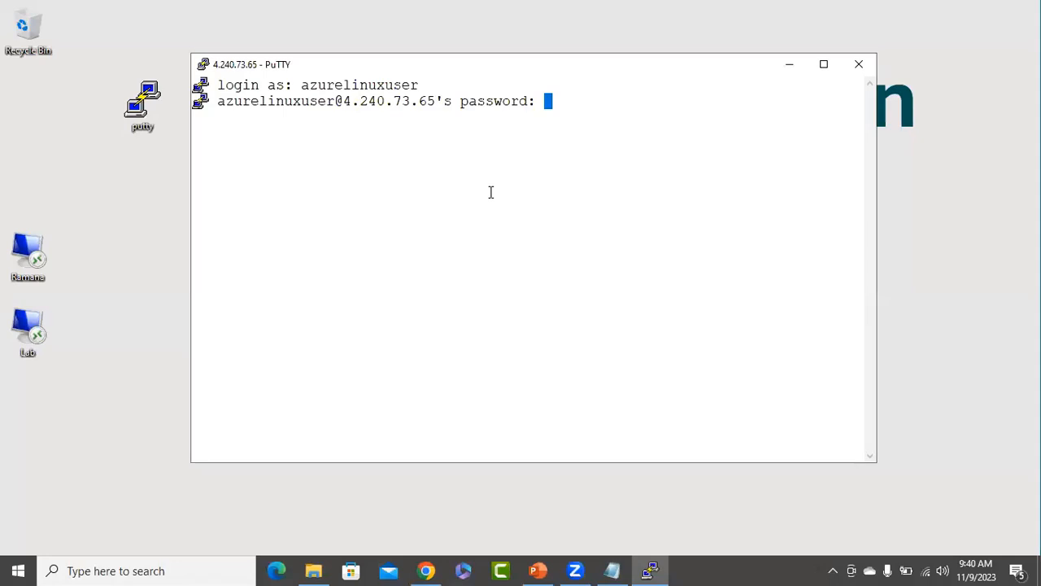
Submit the password to reach the ubuvn1 shell, then close the session and confirm.
key("Return")
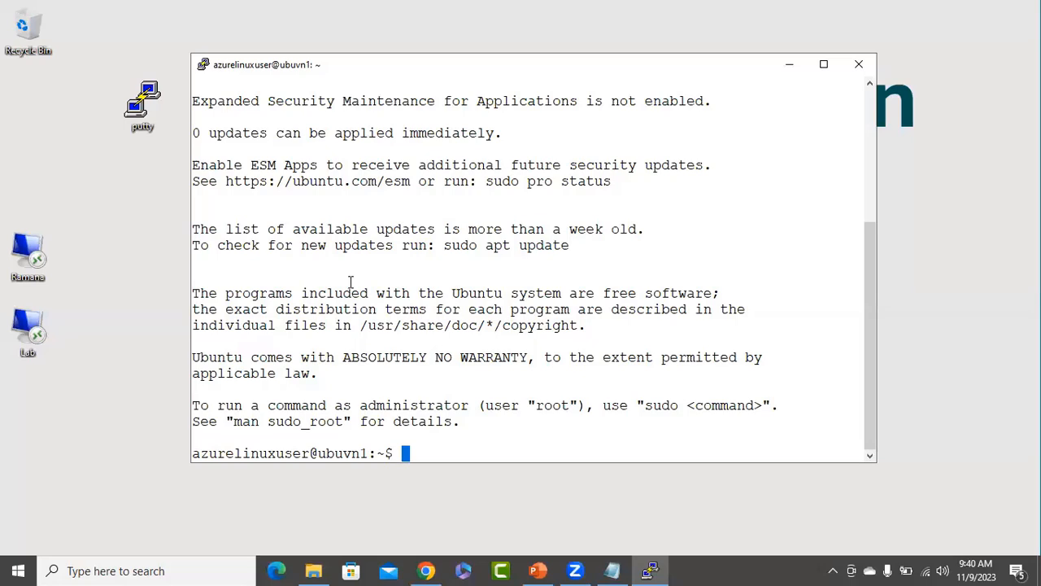
left_click(859, 67)
left_click(545, 340)
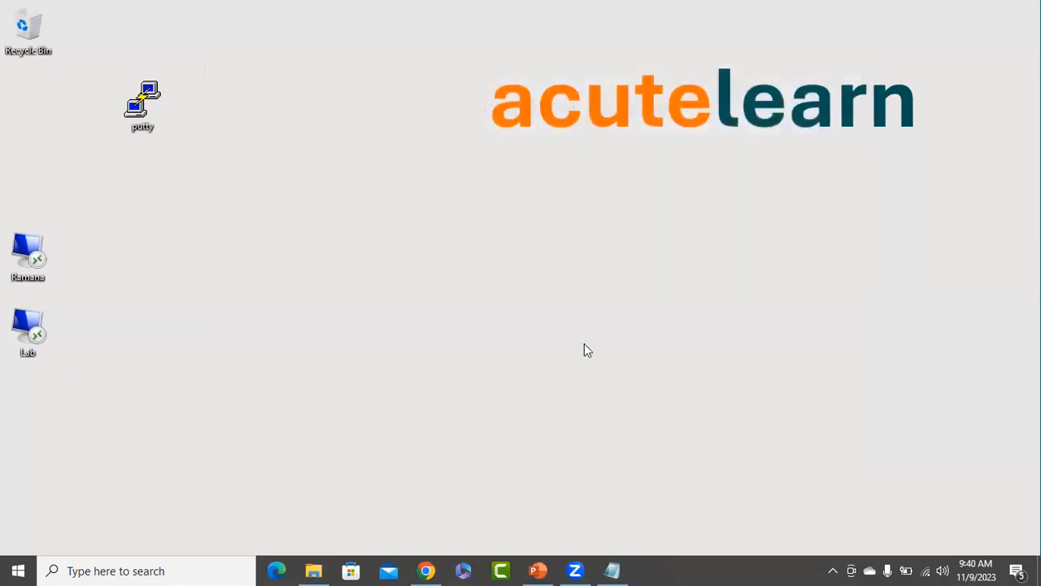
Refresh the VM list and copy ubulinuxvm2's public IP 20.235.55.37.
left_click(427, 570)
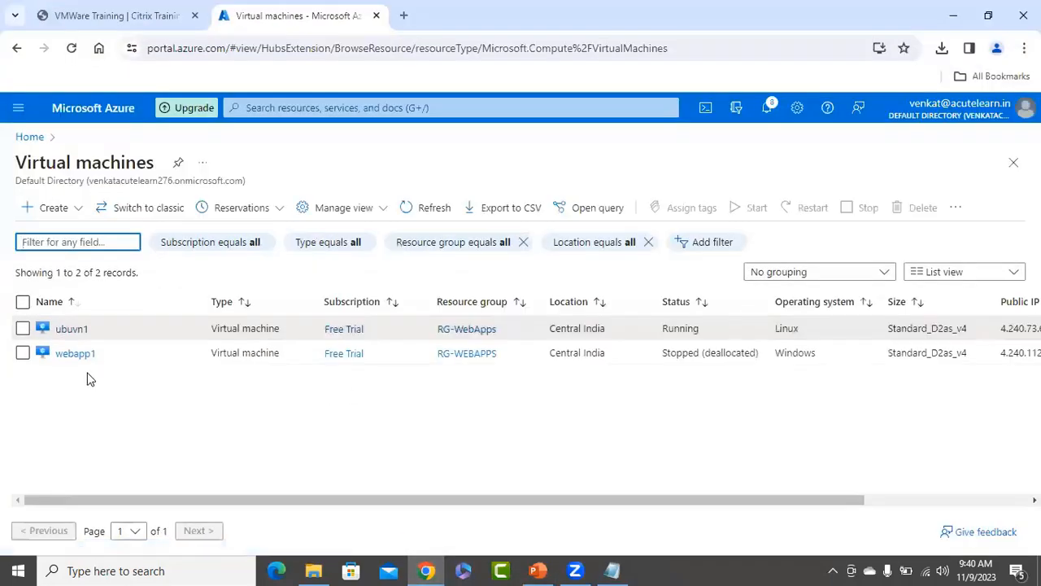
left_click(432, 210)
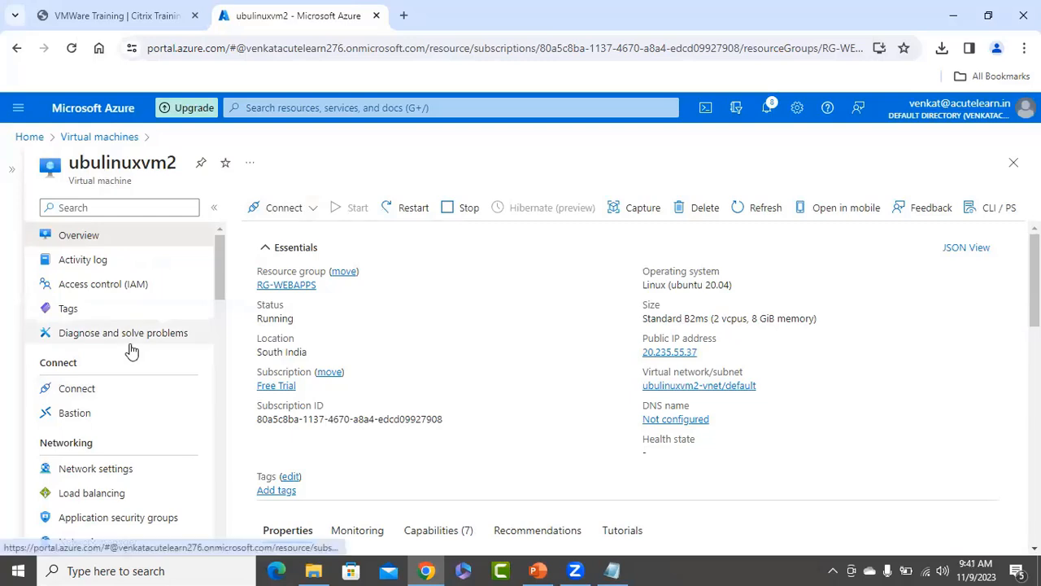
scroll(163, 355, "down", 1)
scroll(181, 337, "up", 1)
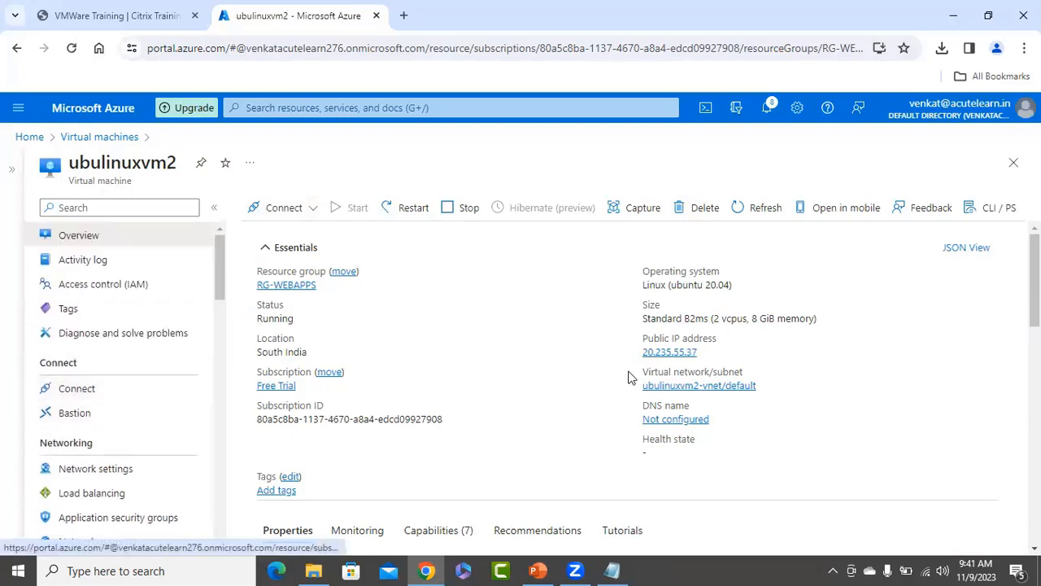
left_click(709, 354)
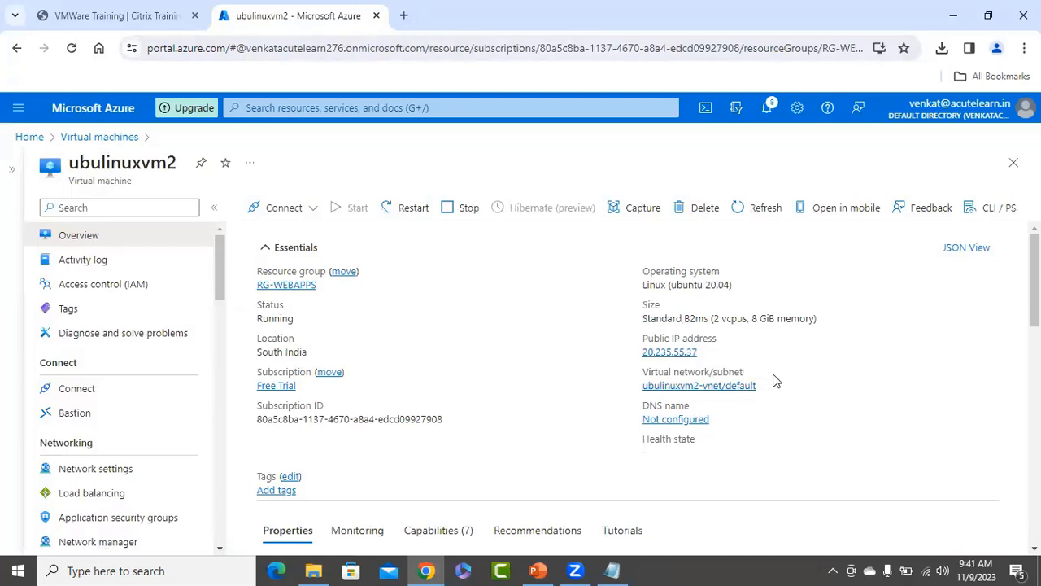
left_click(706, 352)
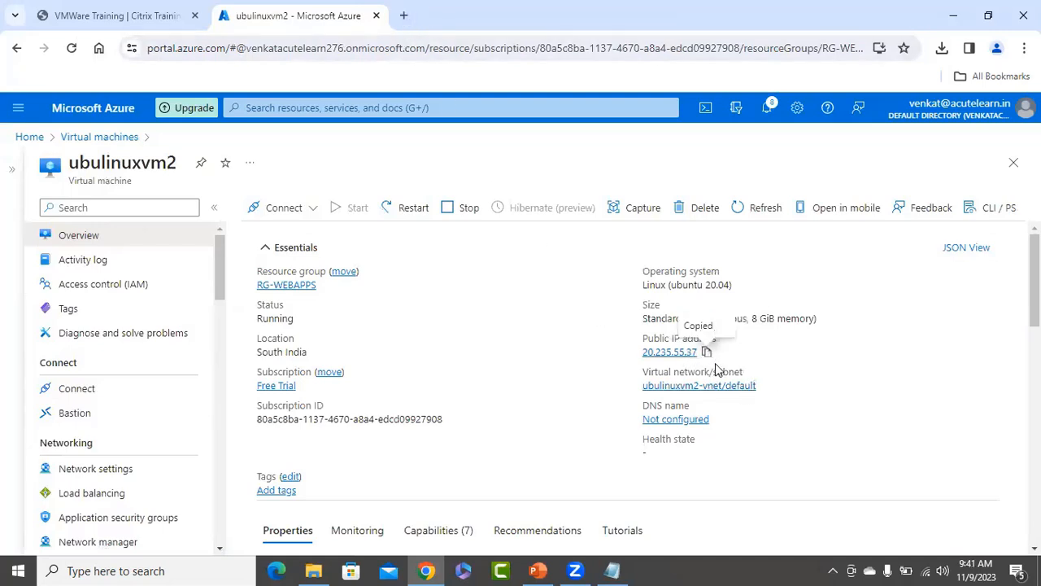
Launch PuTTY from the desktop and paste 20.235.55.37 as the host name.
left_click(947, 17)
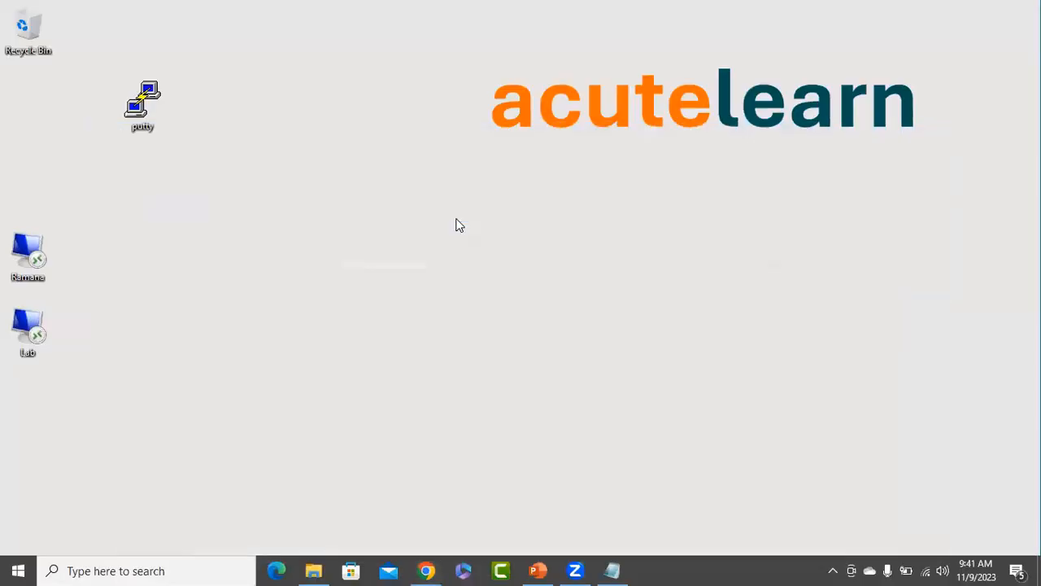
double_click(141, 103)
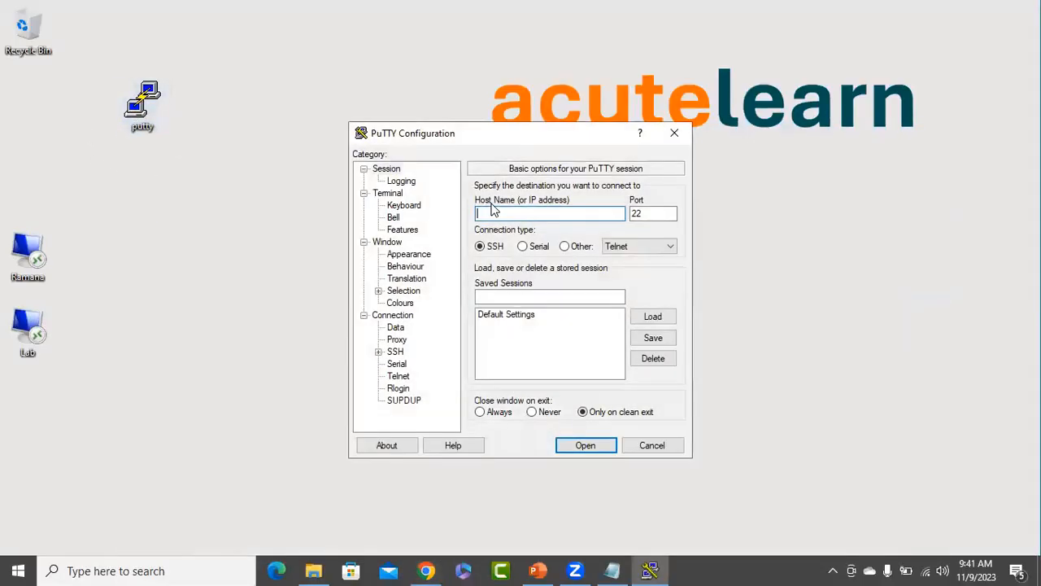
right_click(513, 212)
left_click(567, 280)
Expand Connection > SSH > Auth and show the Credentials page.
left_click(378, 351)
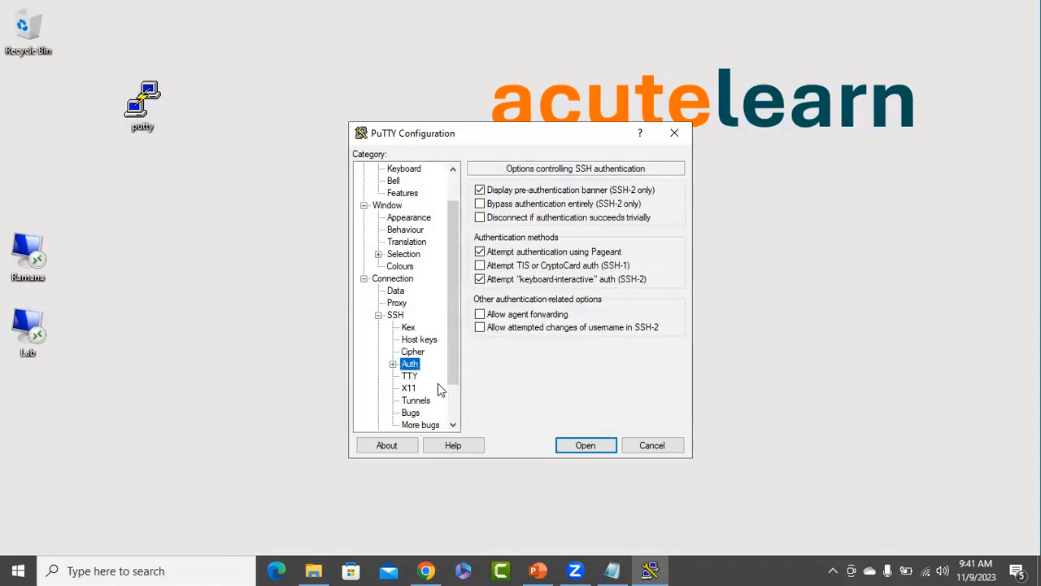
left_click(409, 364)
left_click(393, 365)
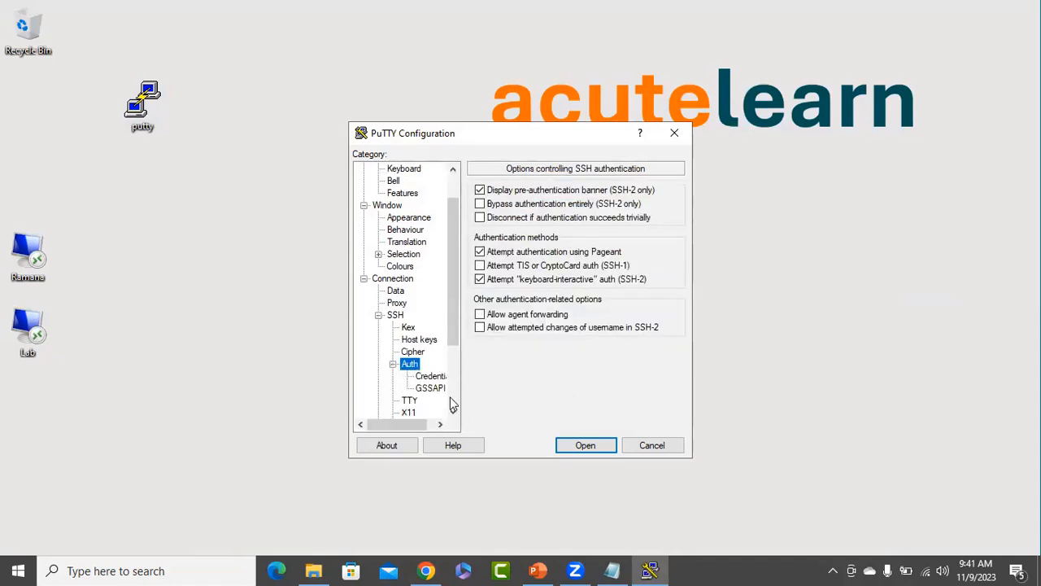
left_click(431, 376)
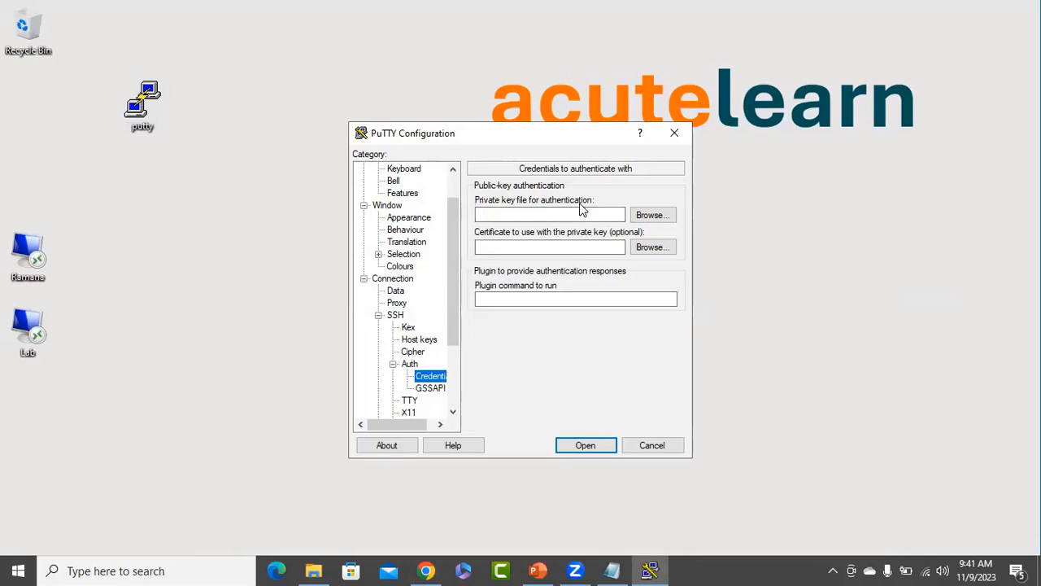
Load ubulinuxvm2_key.pem from Downloads as the private key, listing All Files (*.*).
left_click(651, 215)
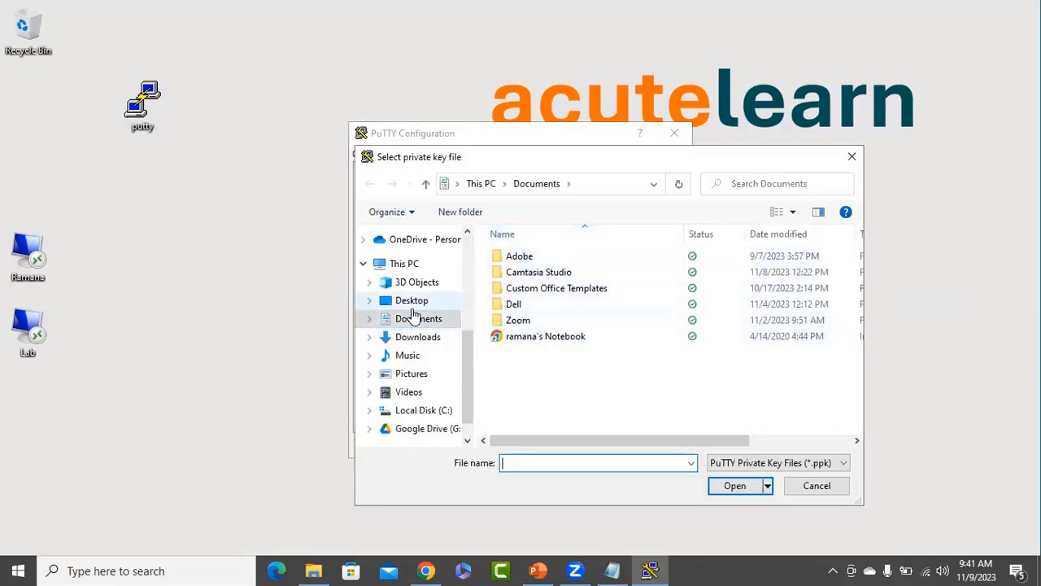
left_click(416, 337)
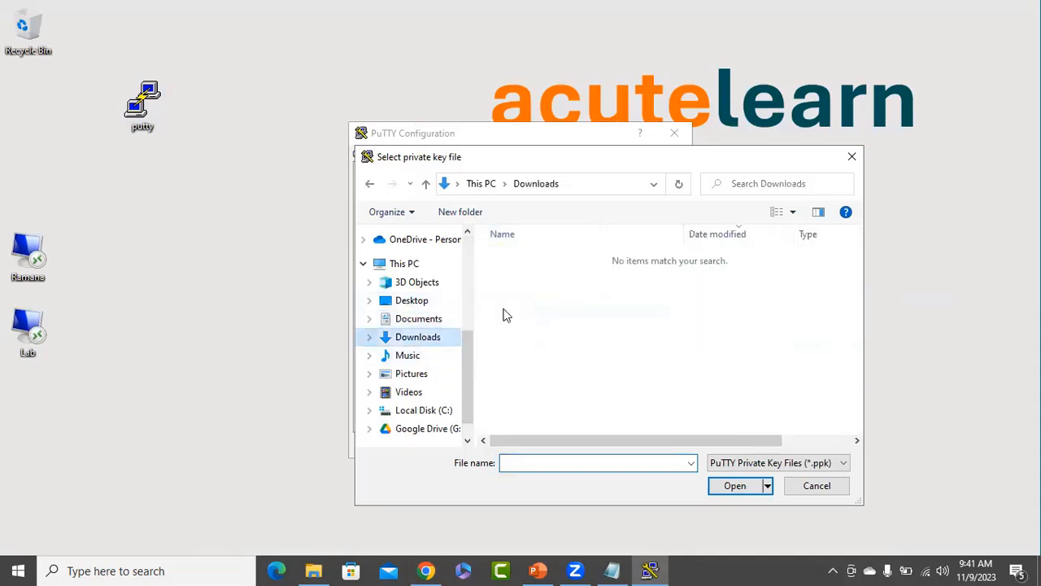
left_click(831, 473)
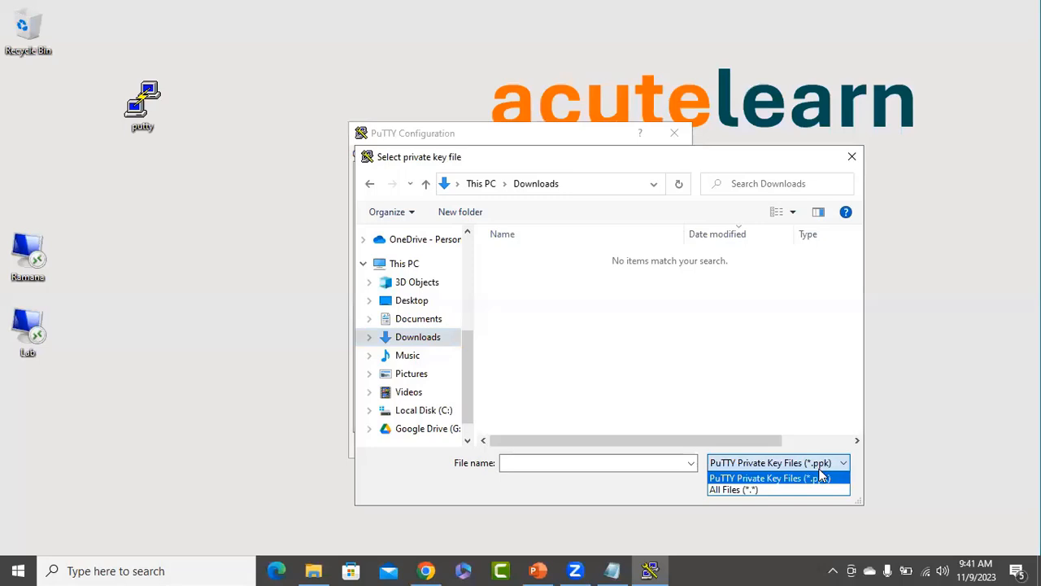
left_click(754, 491)
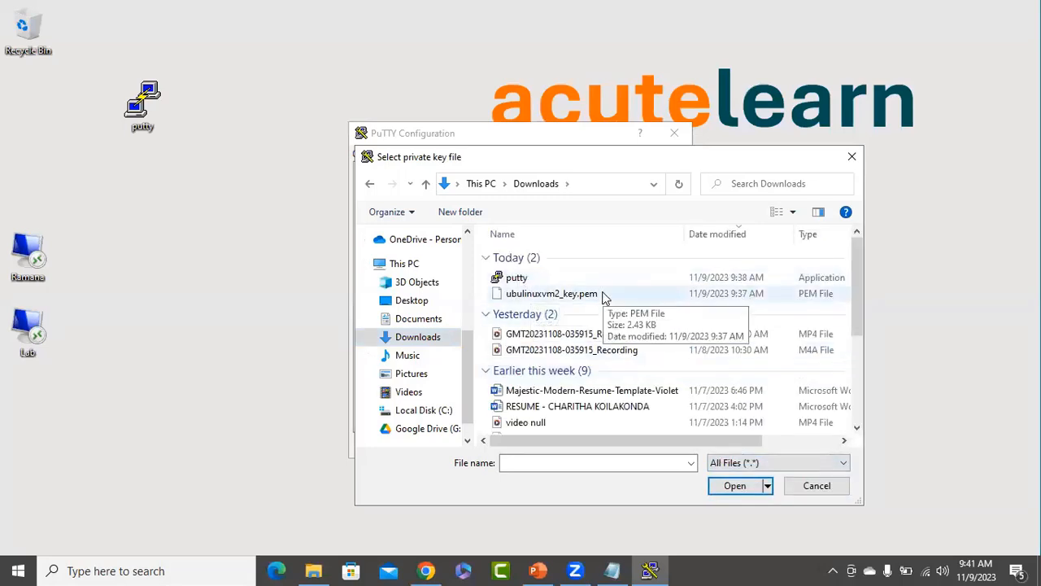
left_click(603, 294)
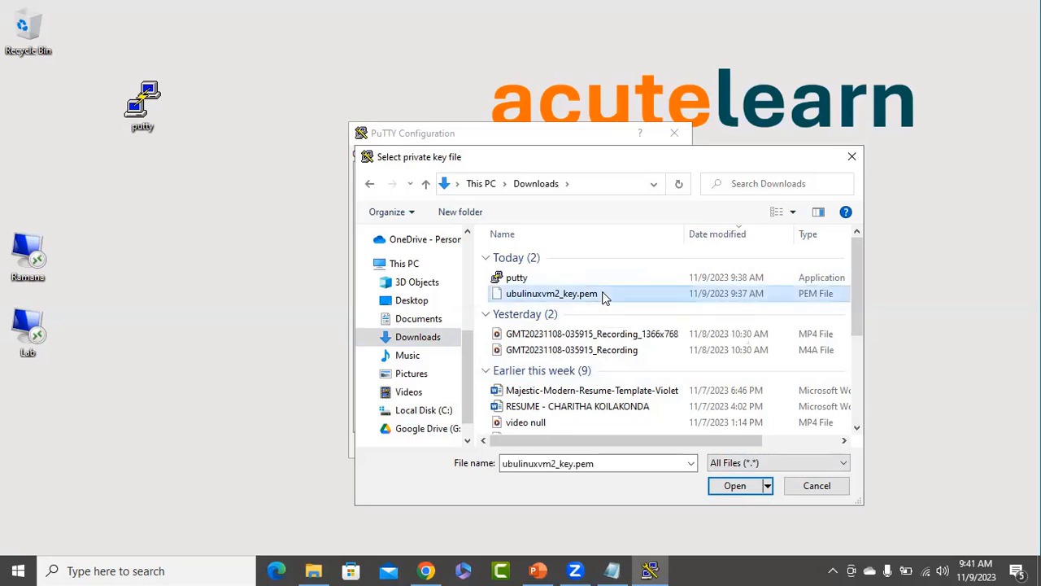
left_click(719, 488)
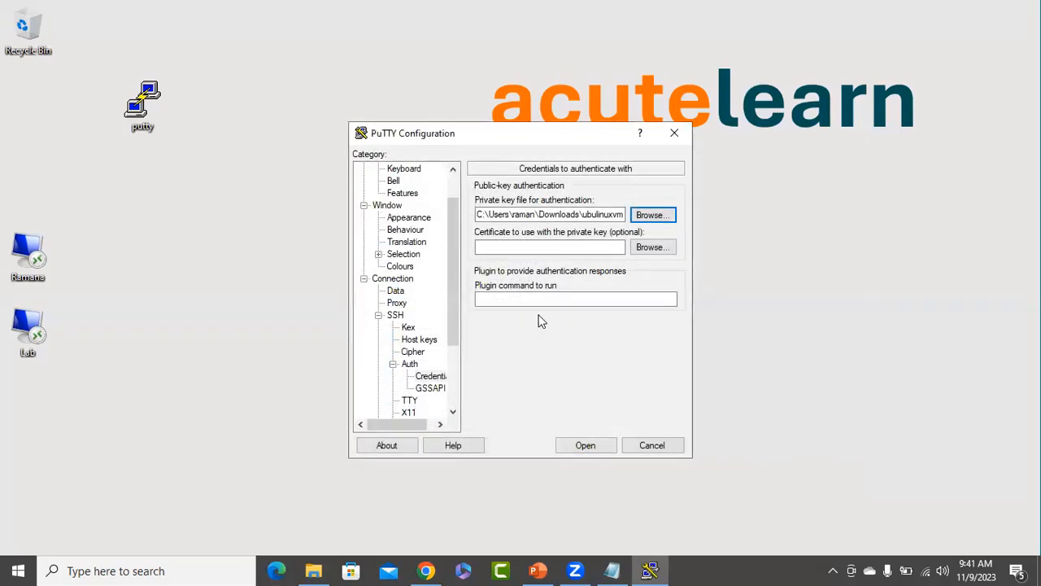
Connect to 20.235.55.37 as the VM's user, dismiss the authentication error, and close PuTTY.
left_click(587, 447)
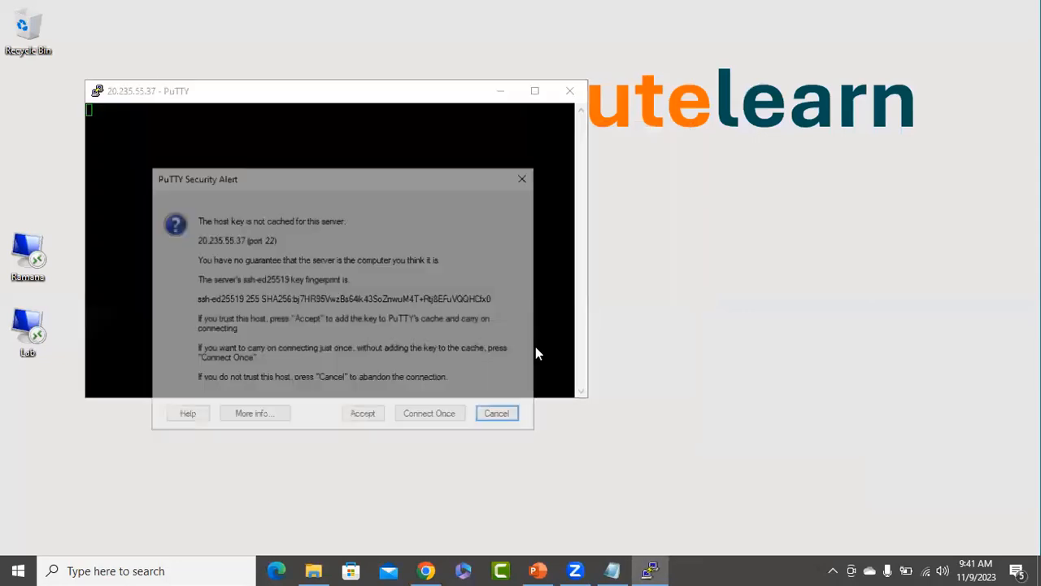
left_click(361, 416)
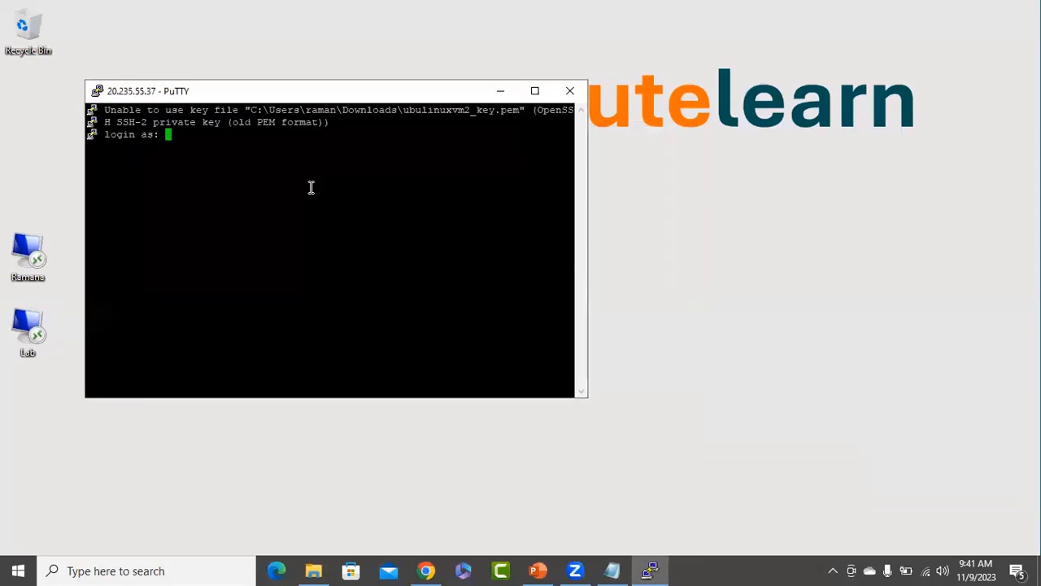
type("azureuser")
key("Return")
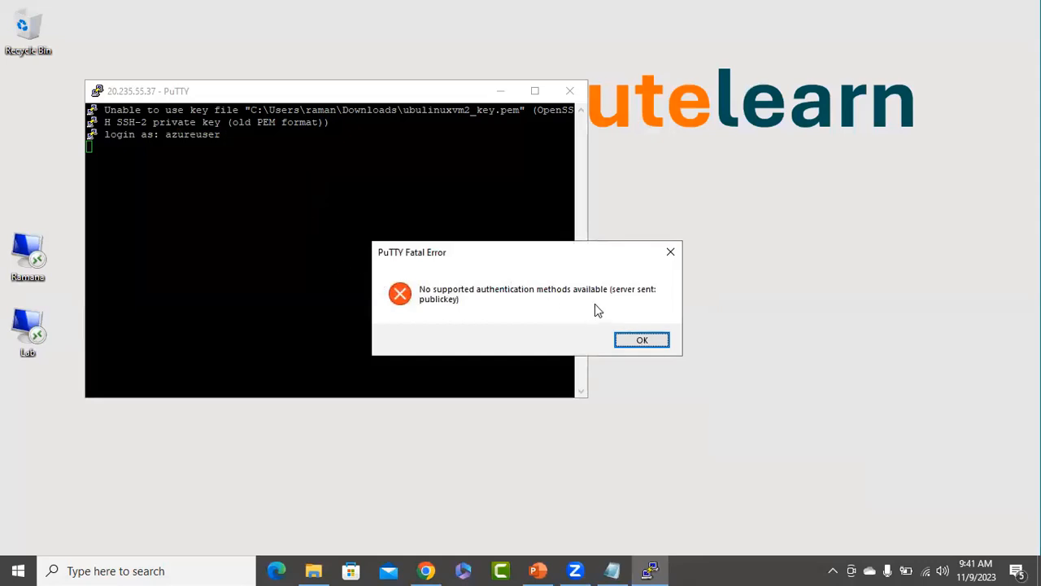
left_click(642, 341)
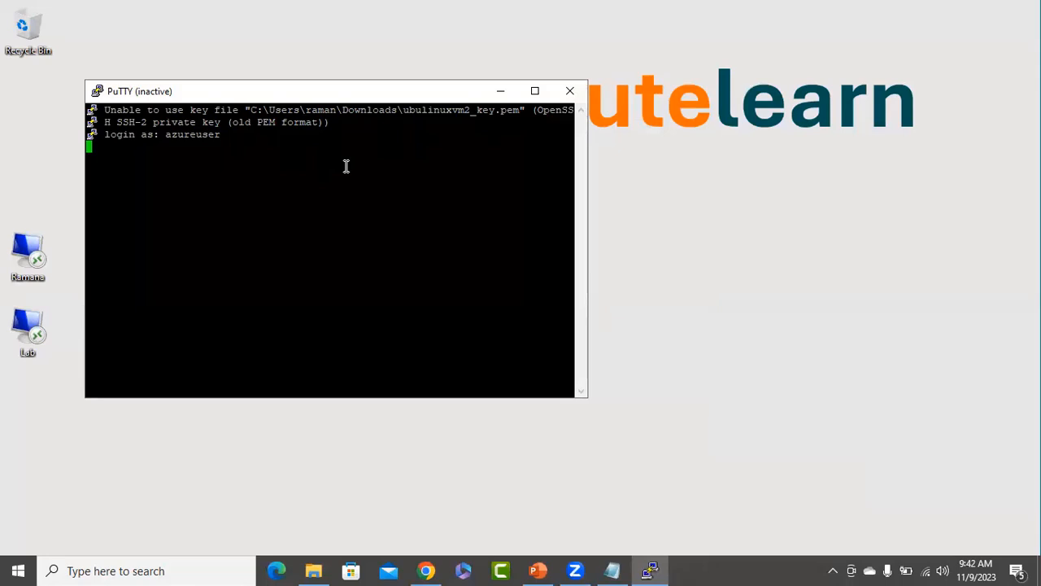
left_click(569, 90)
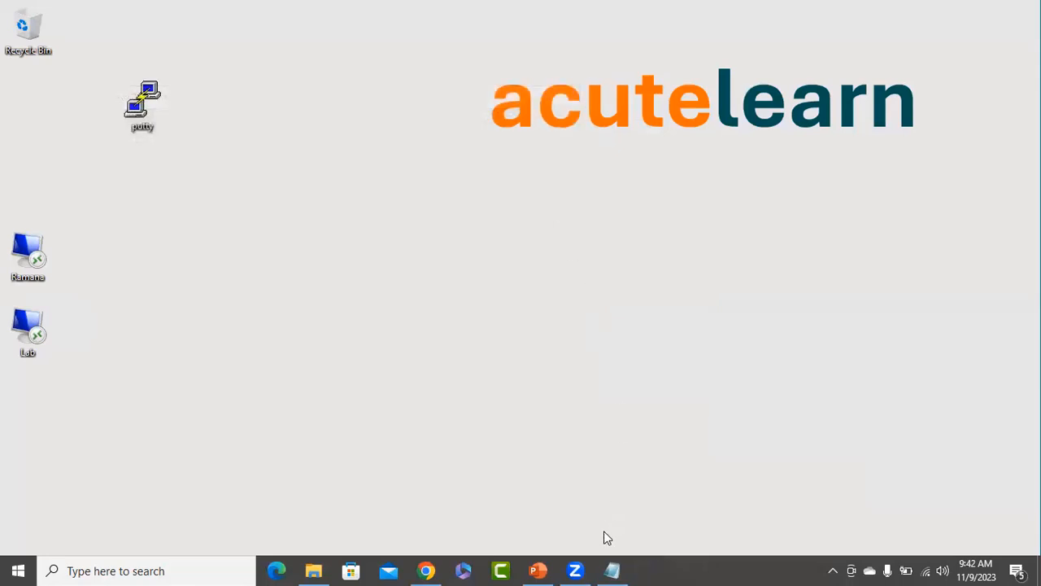